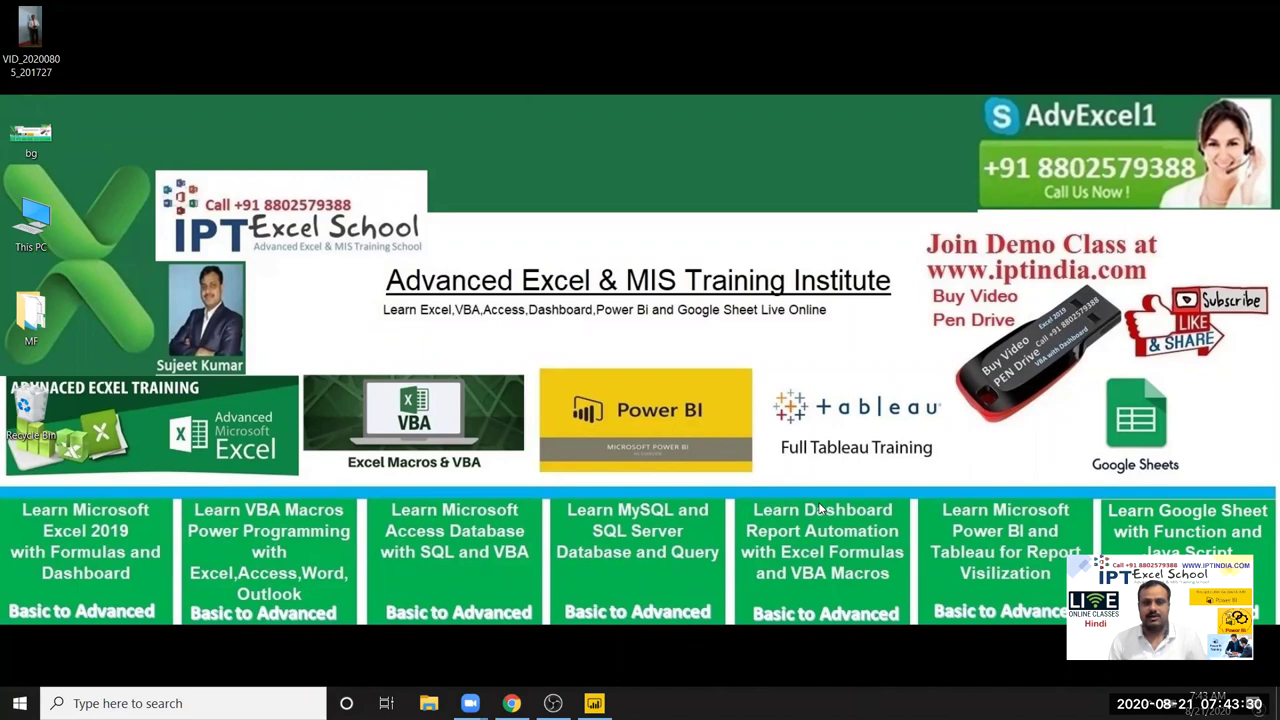
Switch to the Chrome window with YouTube Studio's live-streaming page using Alt+Tab
key("alt+Tab")
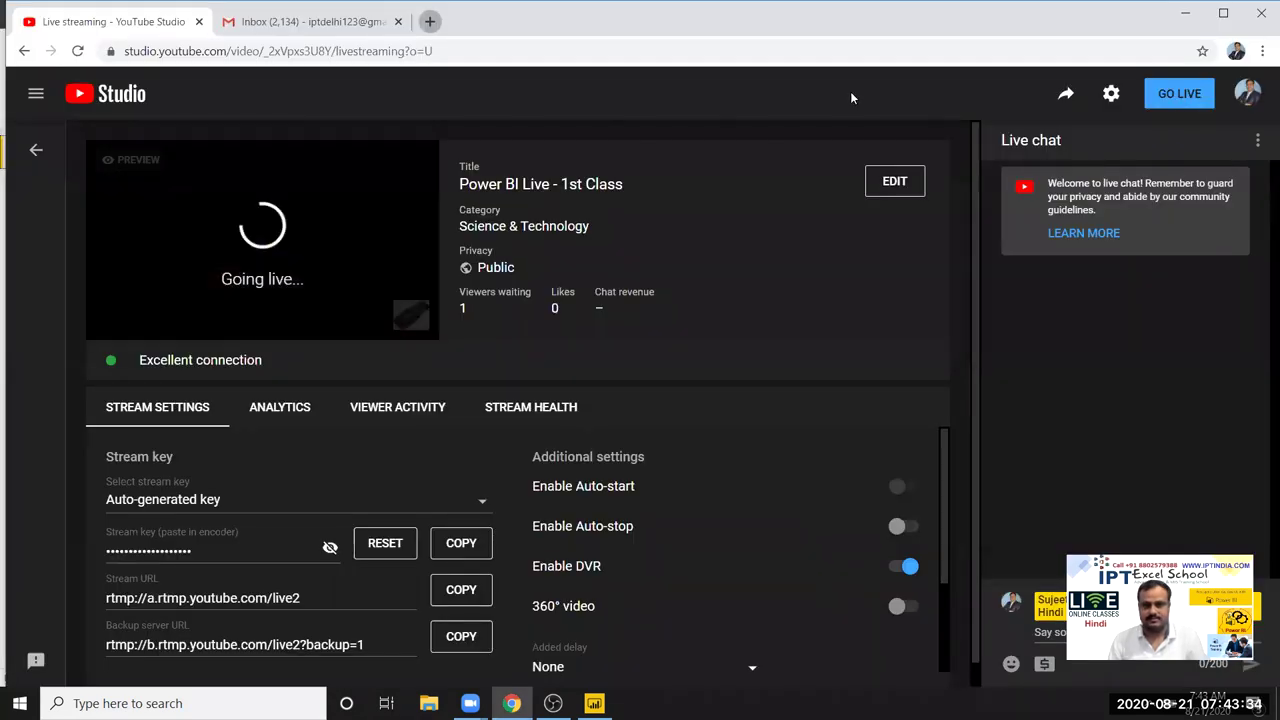
Open a new browser tab, confirm YouTube Studio shows 'You're live!', then return to the new tab
key("ctrl+t")
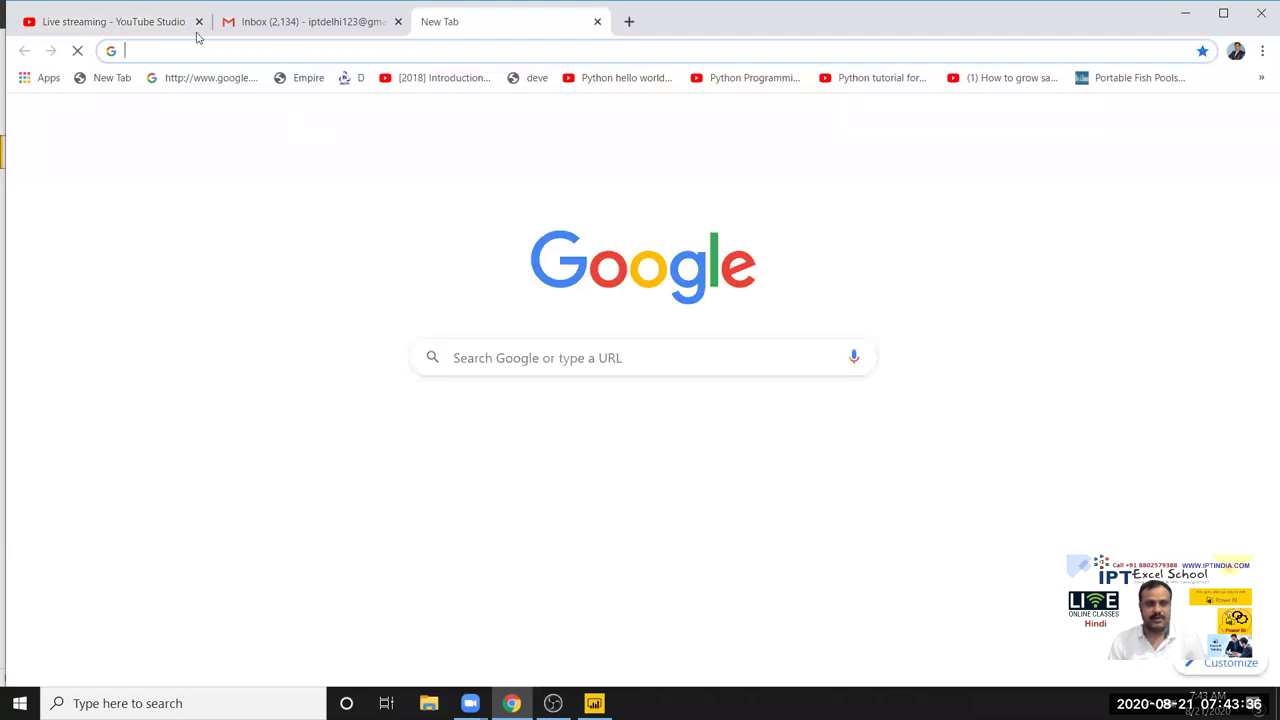
left_click(196, 34)
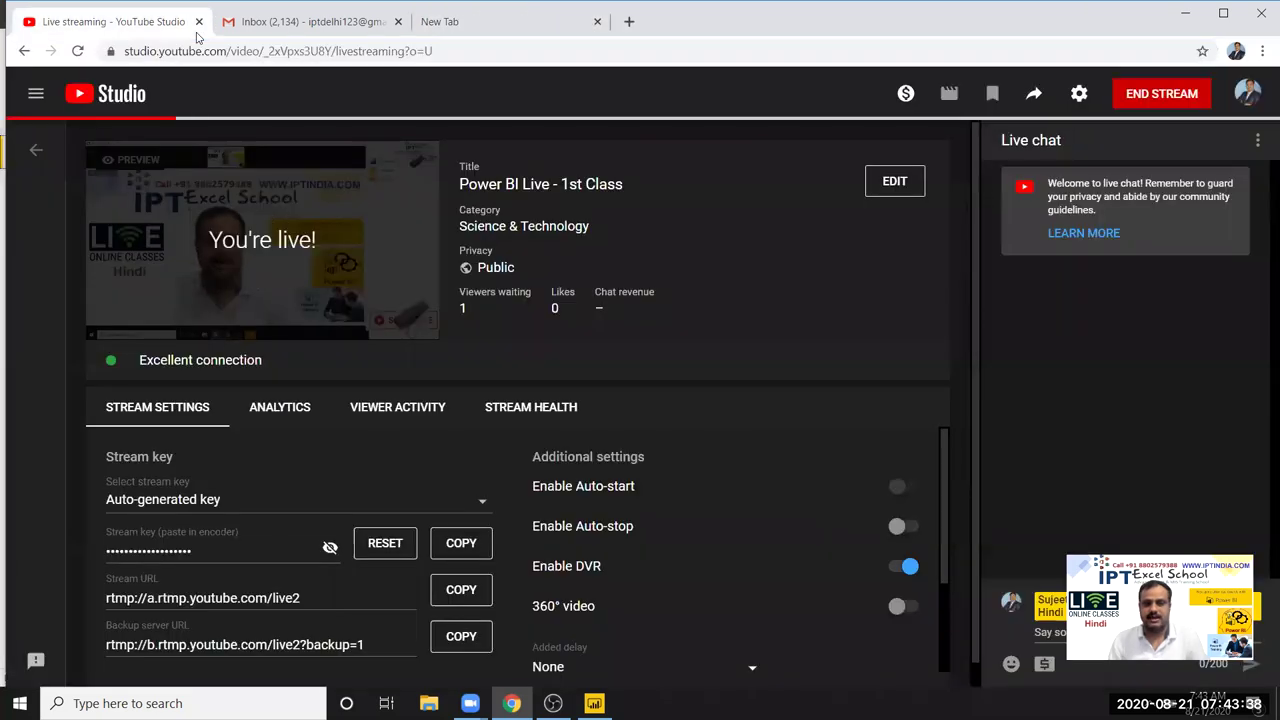
left_click(560, 28)
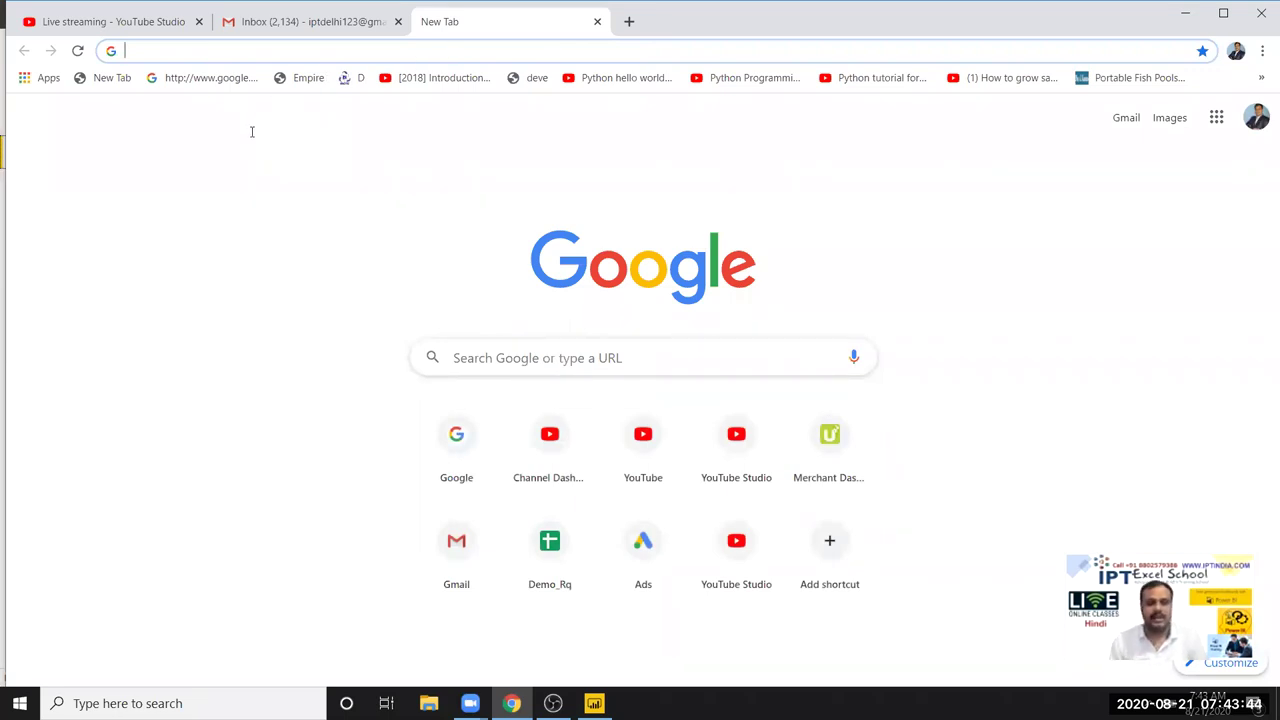
Go to google.com and search for 'power bi download'
type("goo")
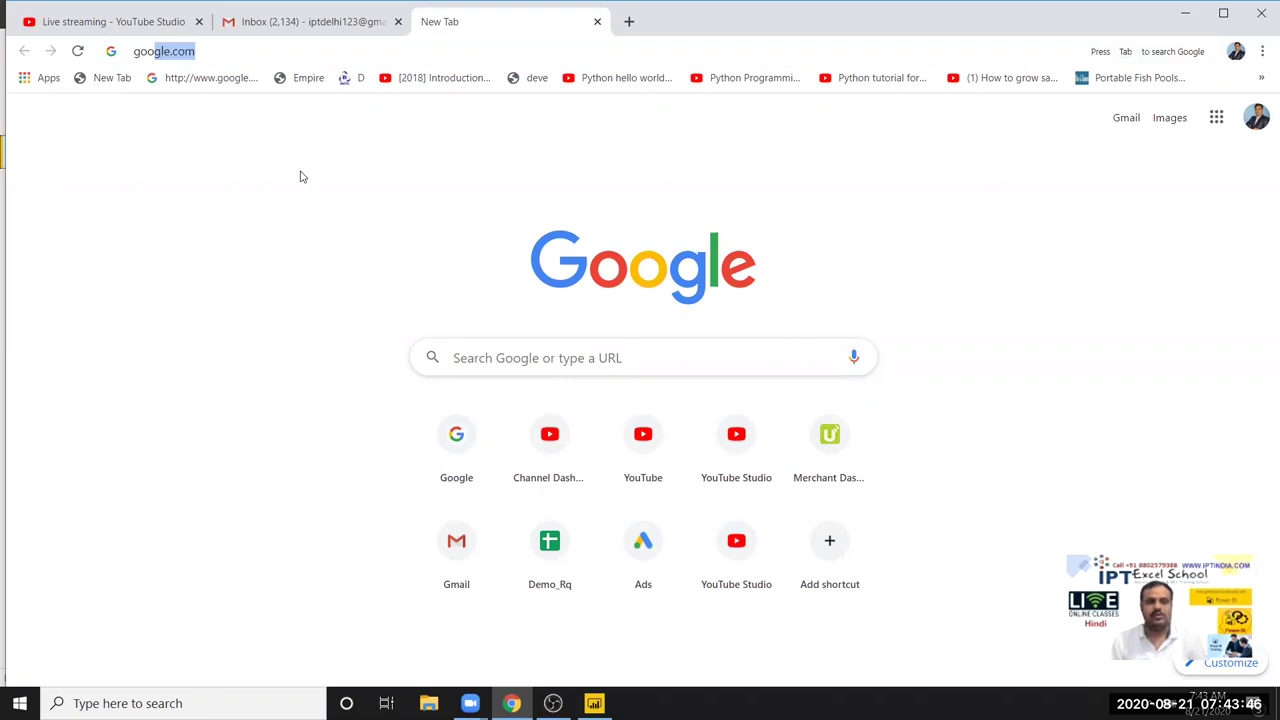
type("gle.com")
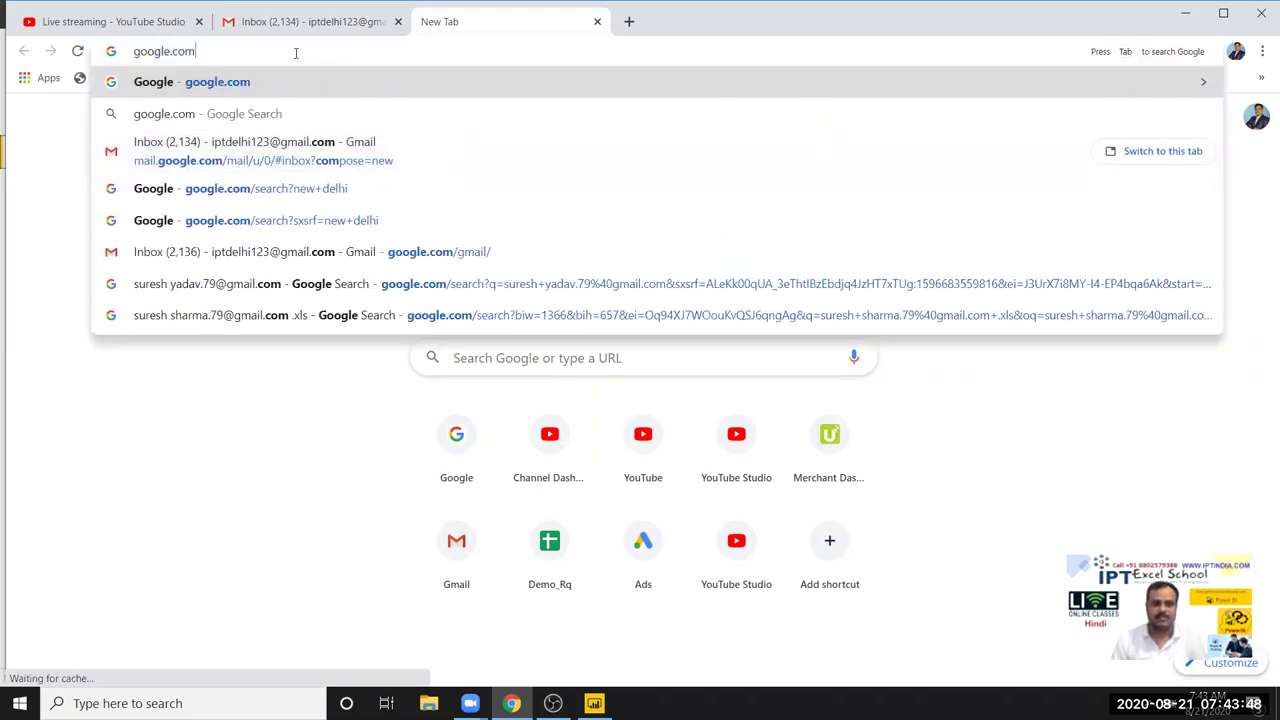
key("Return")
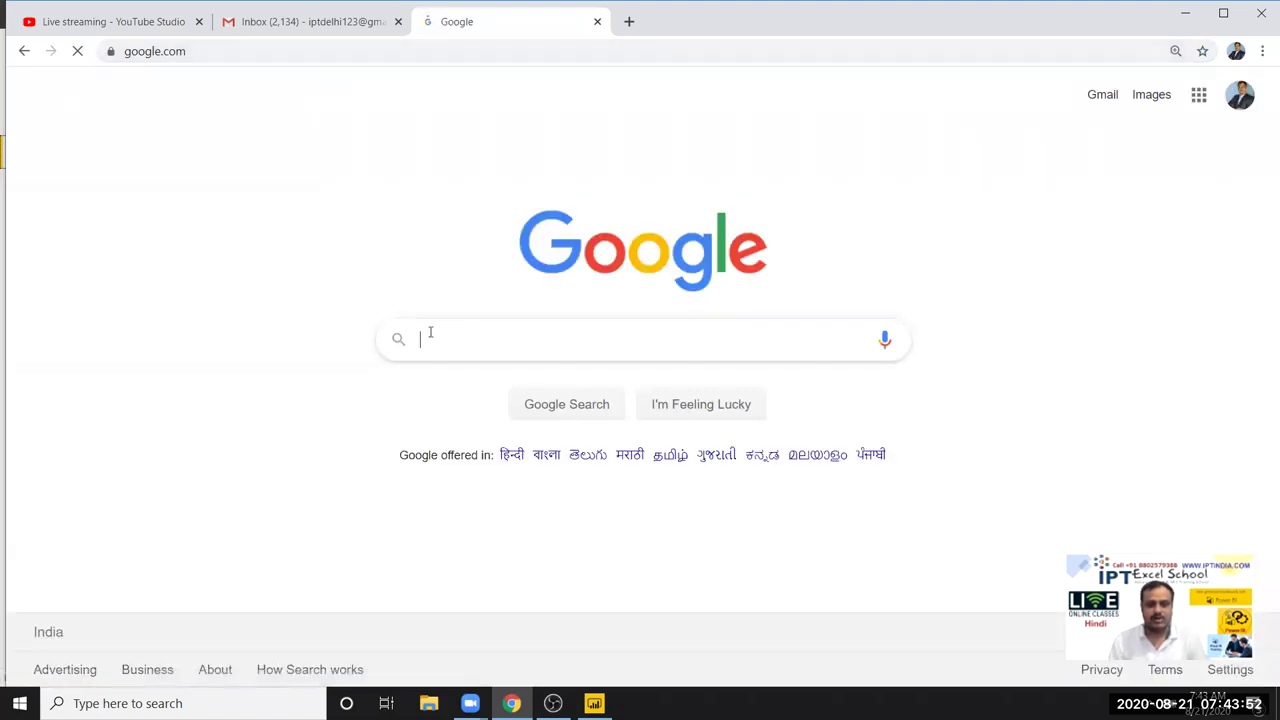
type("p")
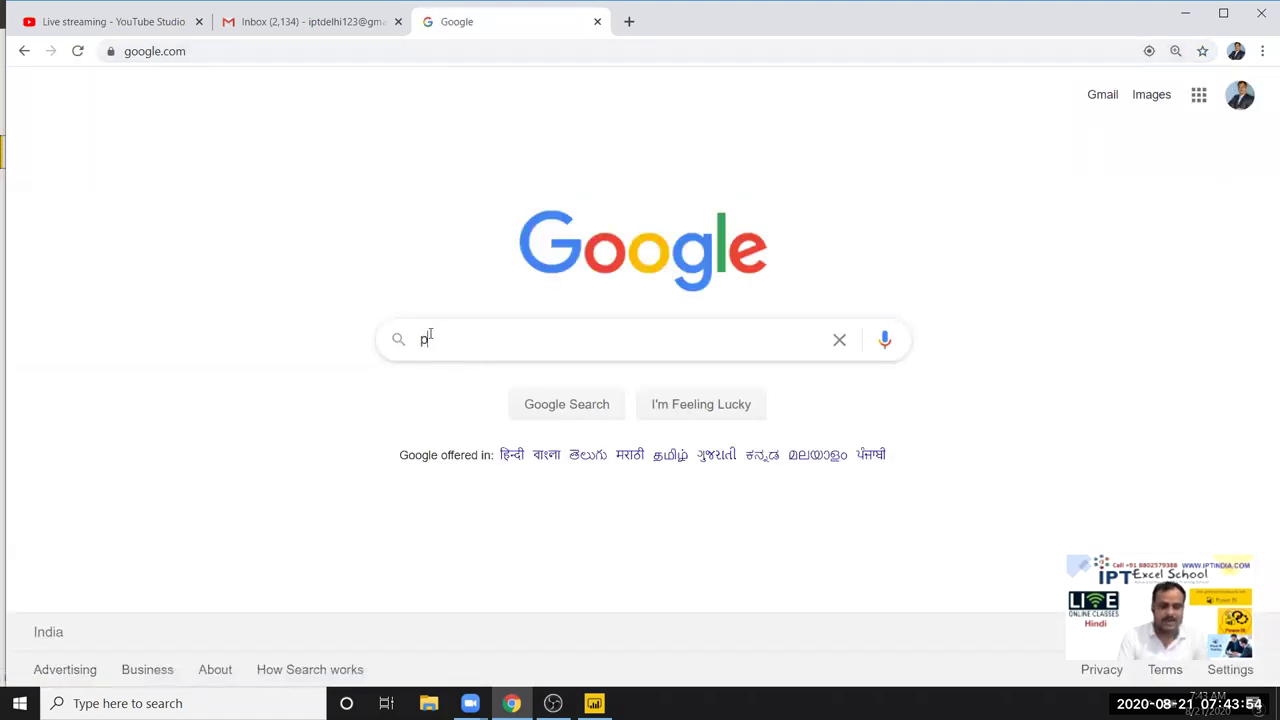
type("owe")
key("Down")
key("Down")
key("Return")
key("Return")
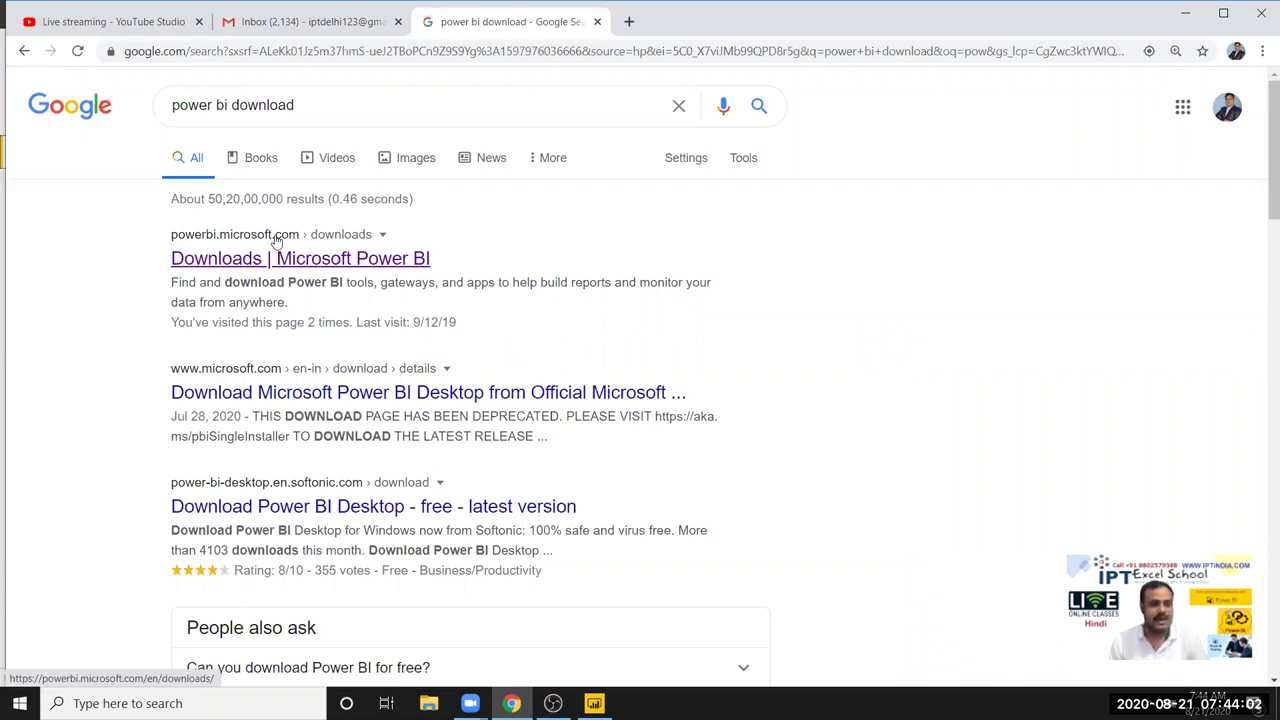
Open the 'Downloads | Microsoft Power BI' result and scroll through its Desktop, Mobile, gateway and Report Server sections
left_click(343, 260)
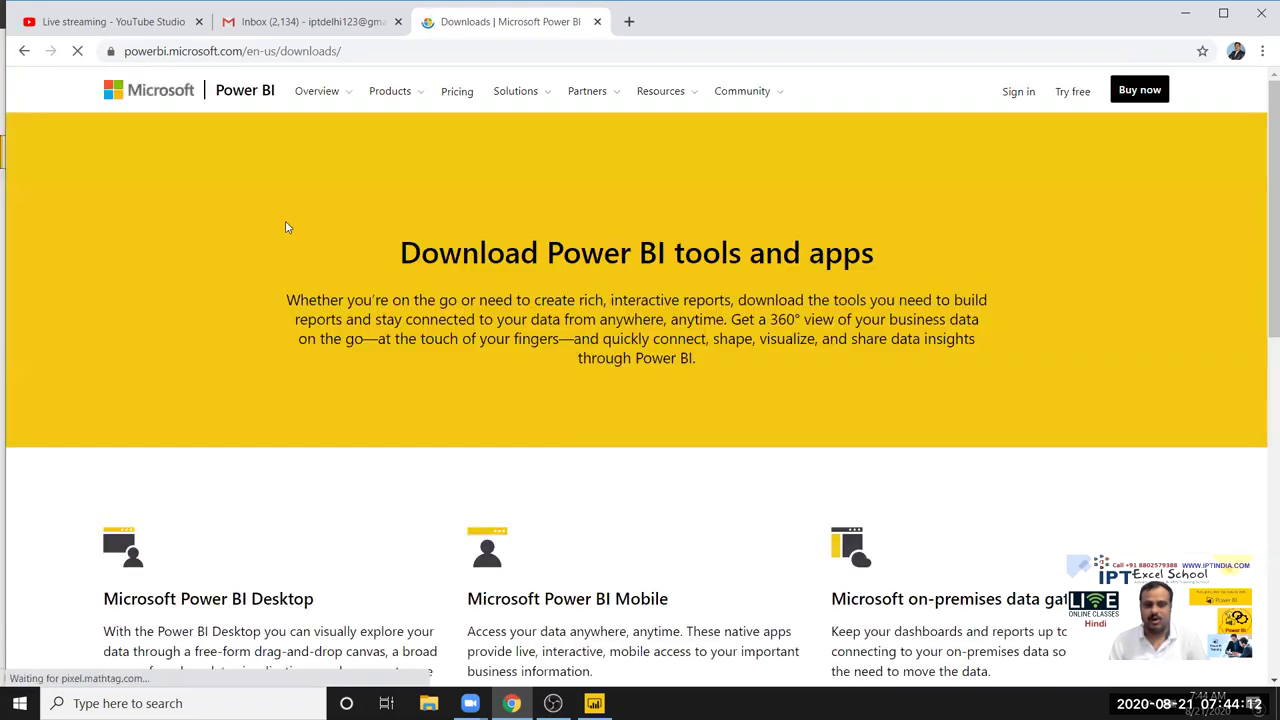
scroll(436, 377, "down", 4)
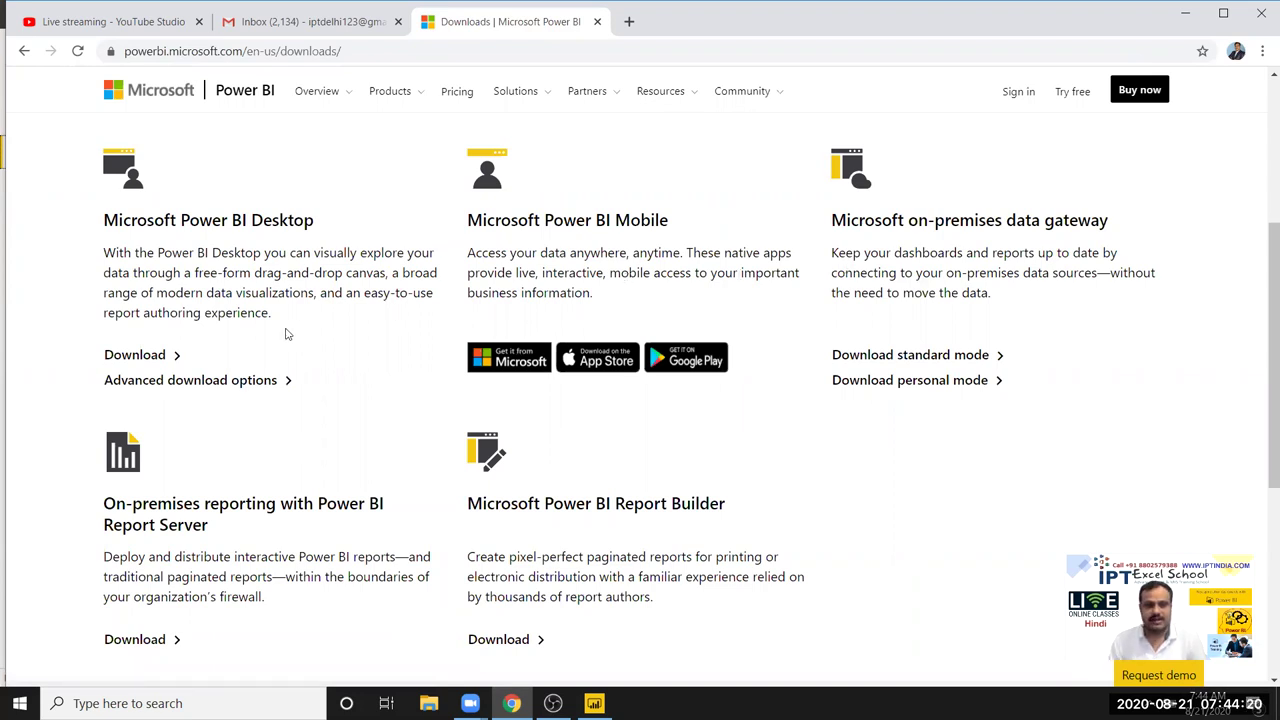
scroll(285, 334, "down", 2)
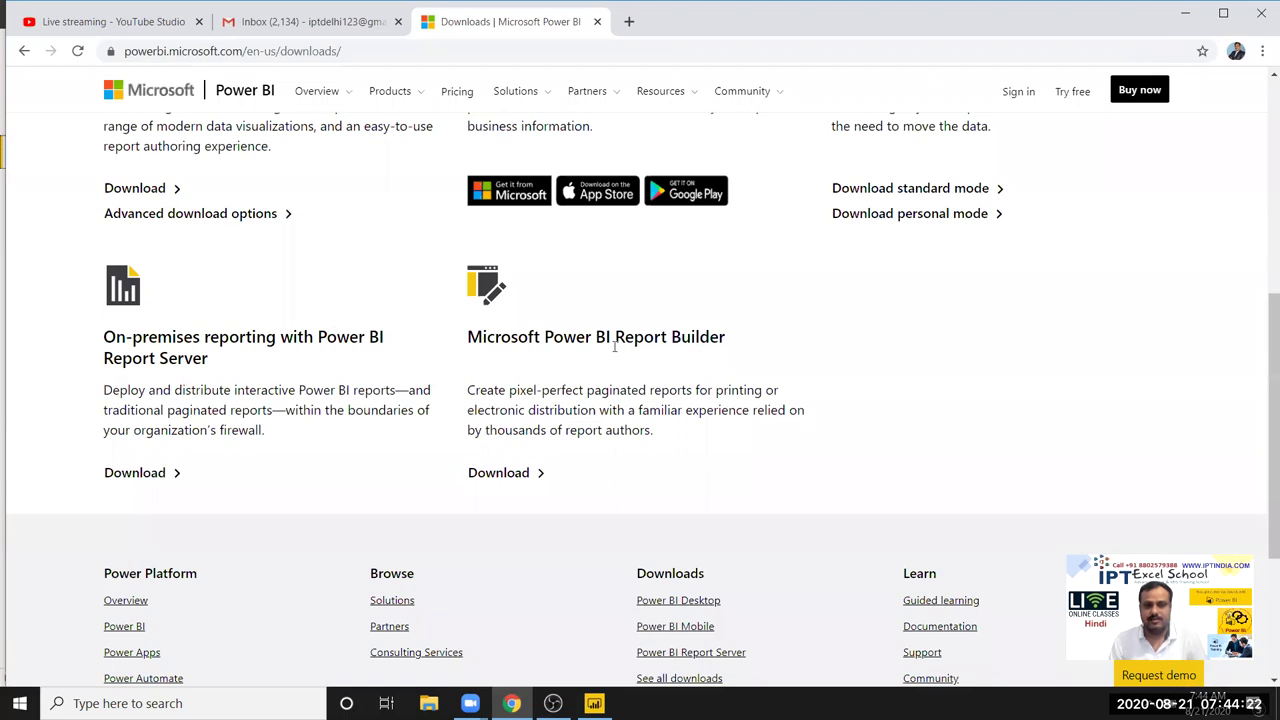
scroll(371, 287, "up", 3)
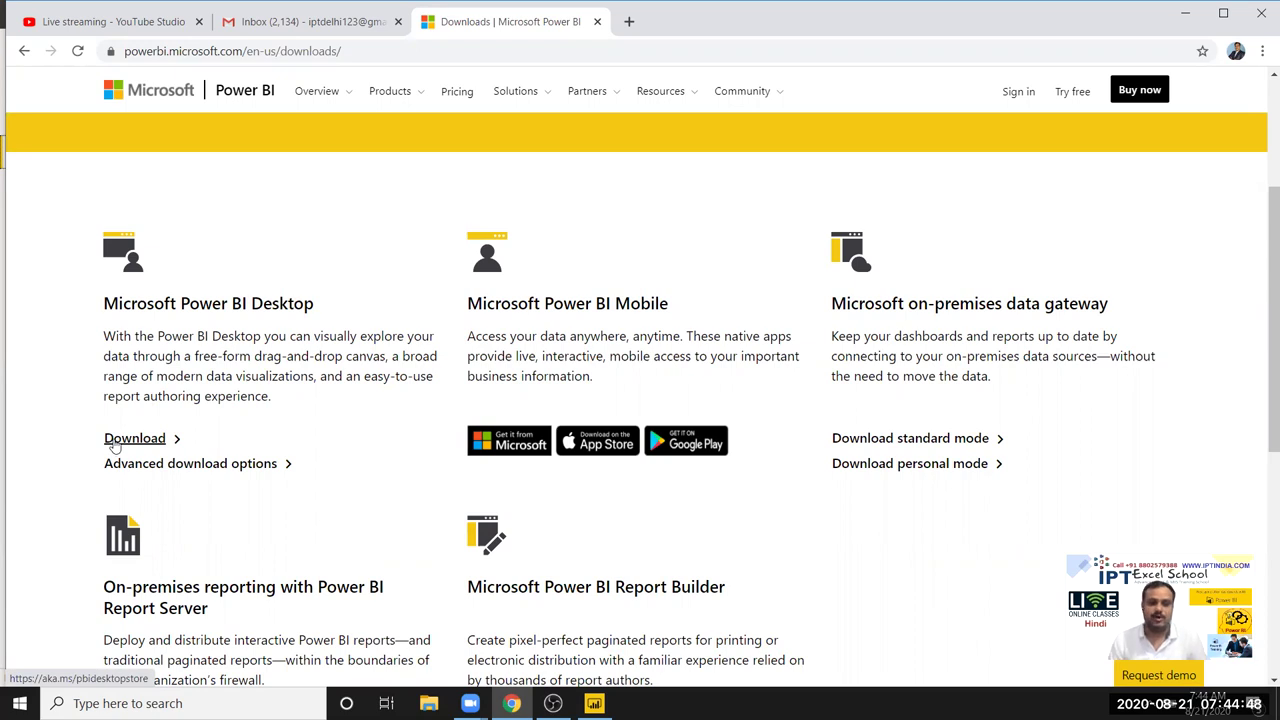
left_click(147, 698)
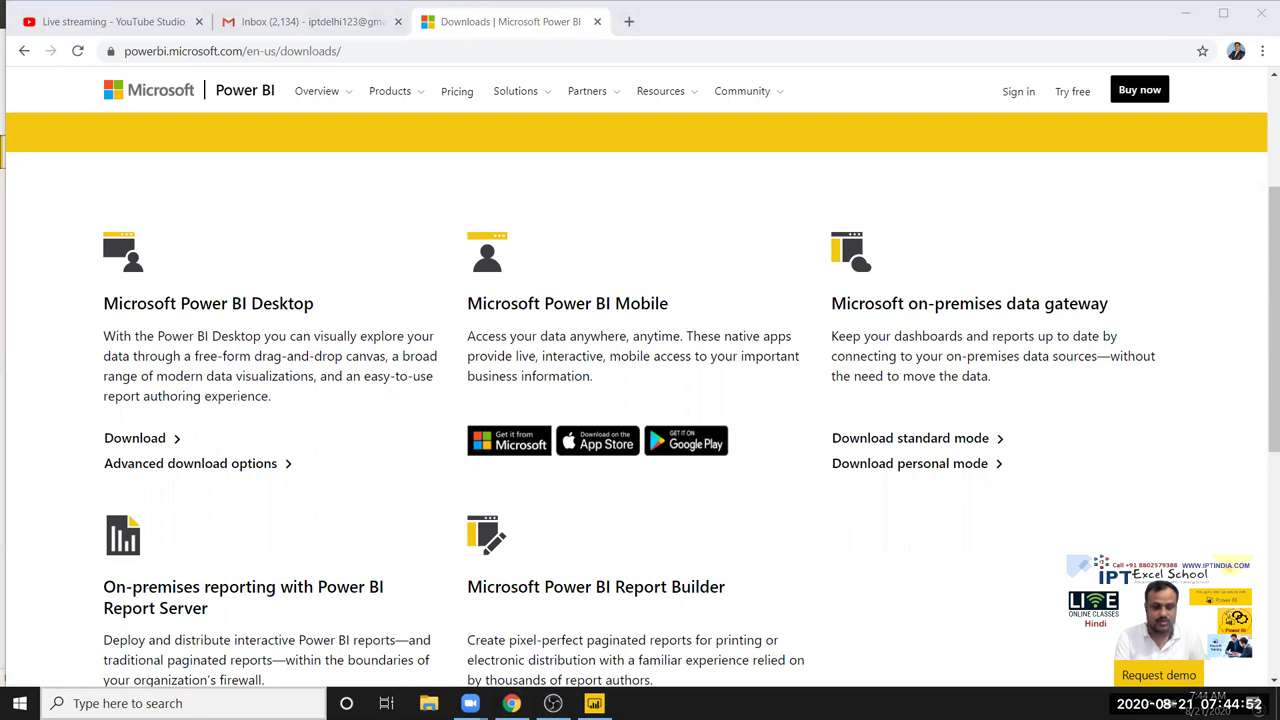
type("s")
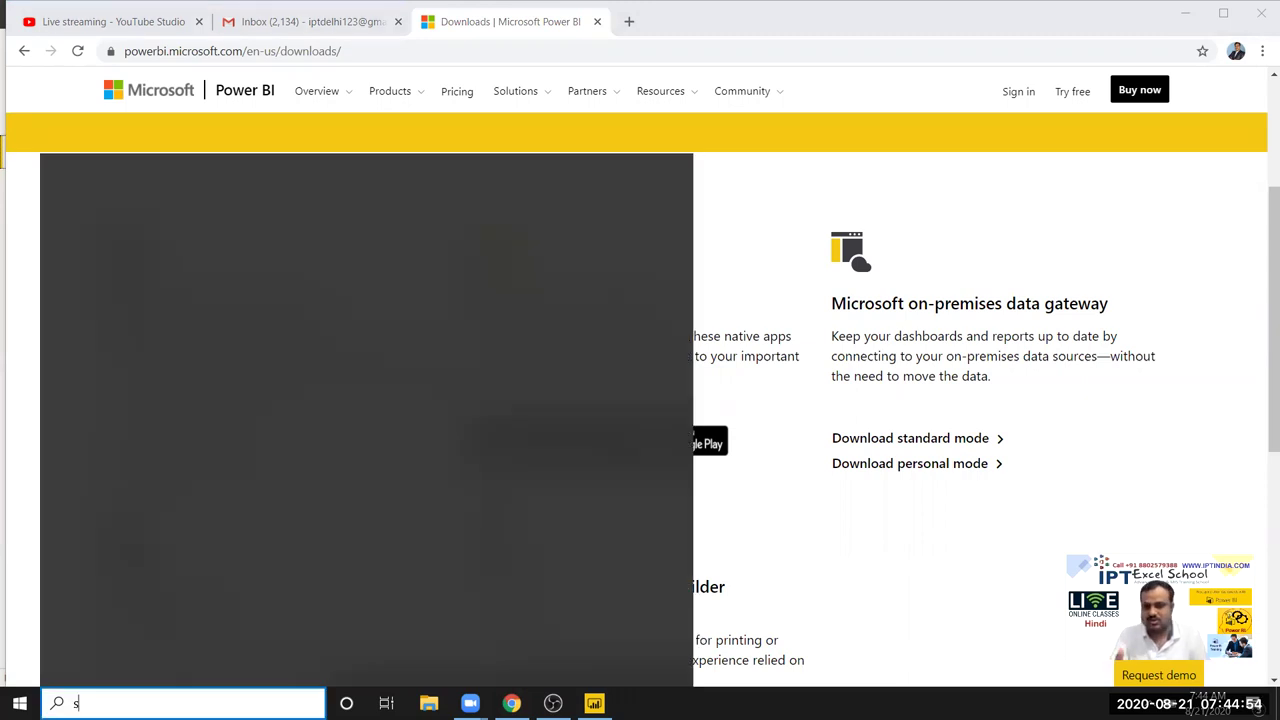
type("to")
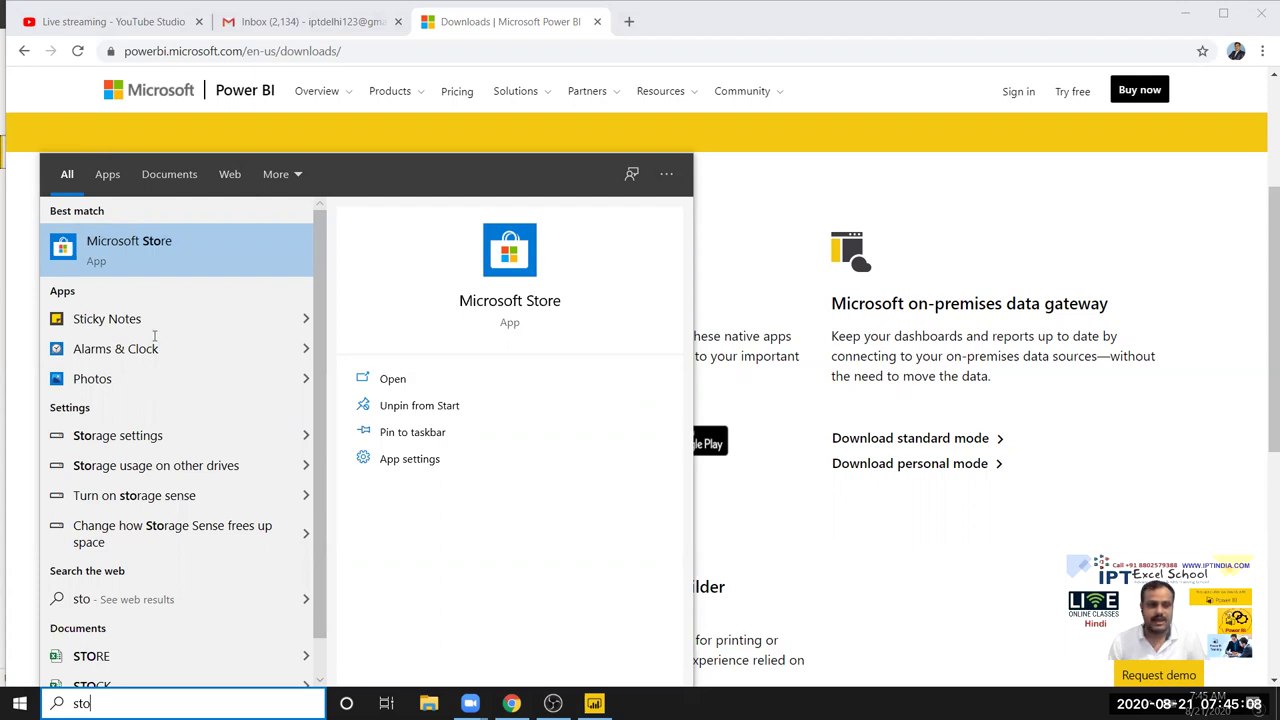
key("Return")
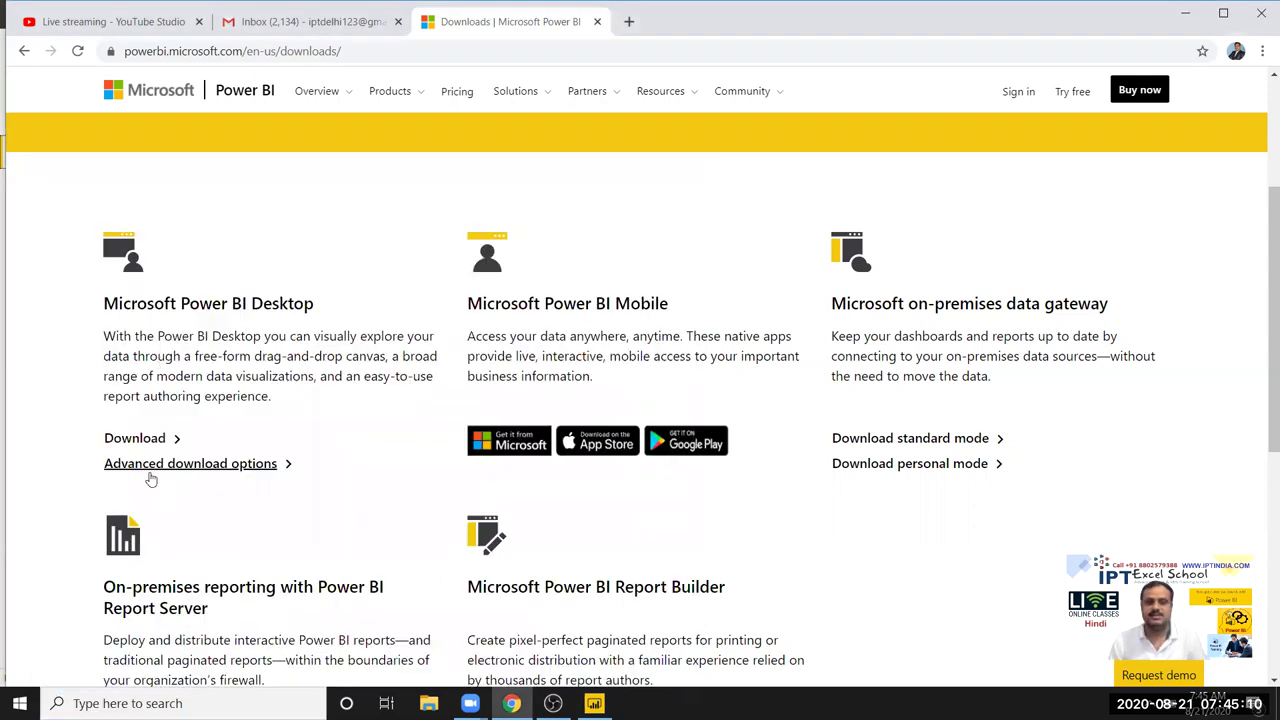
Select the 64-bit PBIDesktopSetup_x64.exe in Power BI Desktop's advanced download options, then close the Download Center tab
left_click(148, 474)
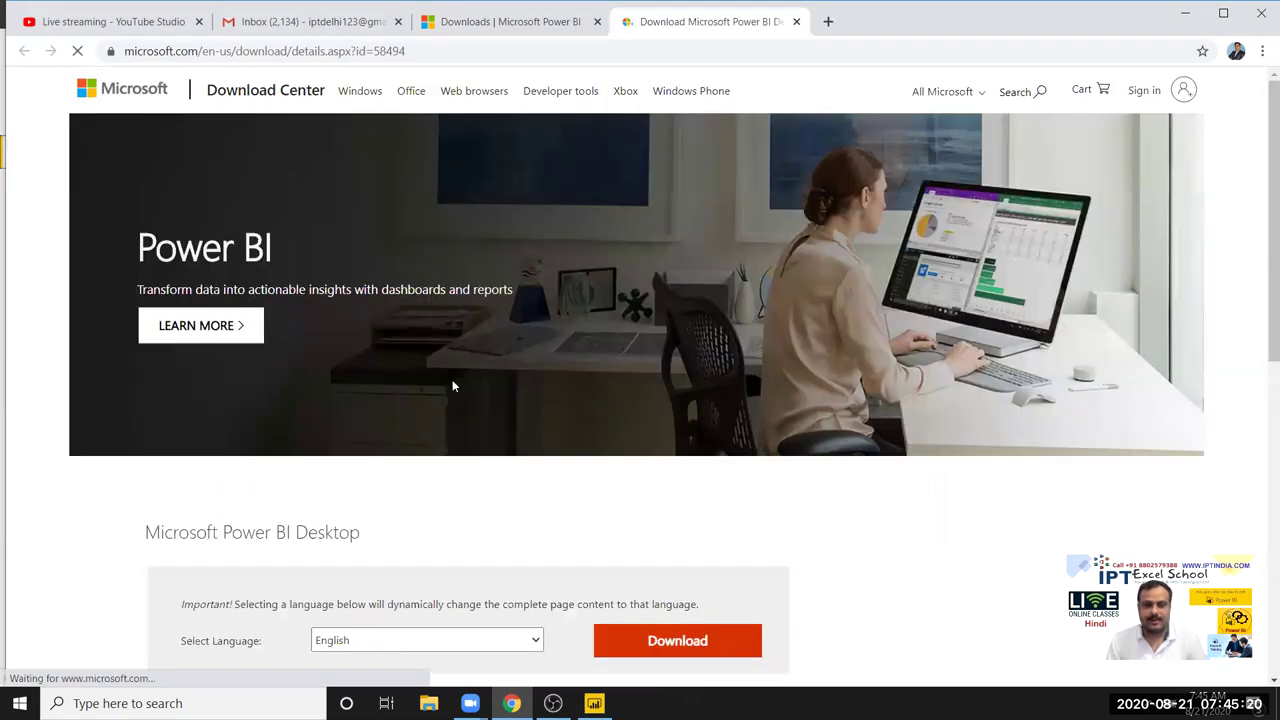
scroll(452, 380, "down", 3)
left_click(452, 380)
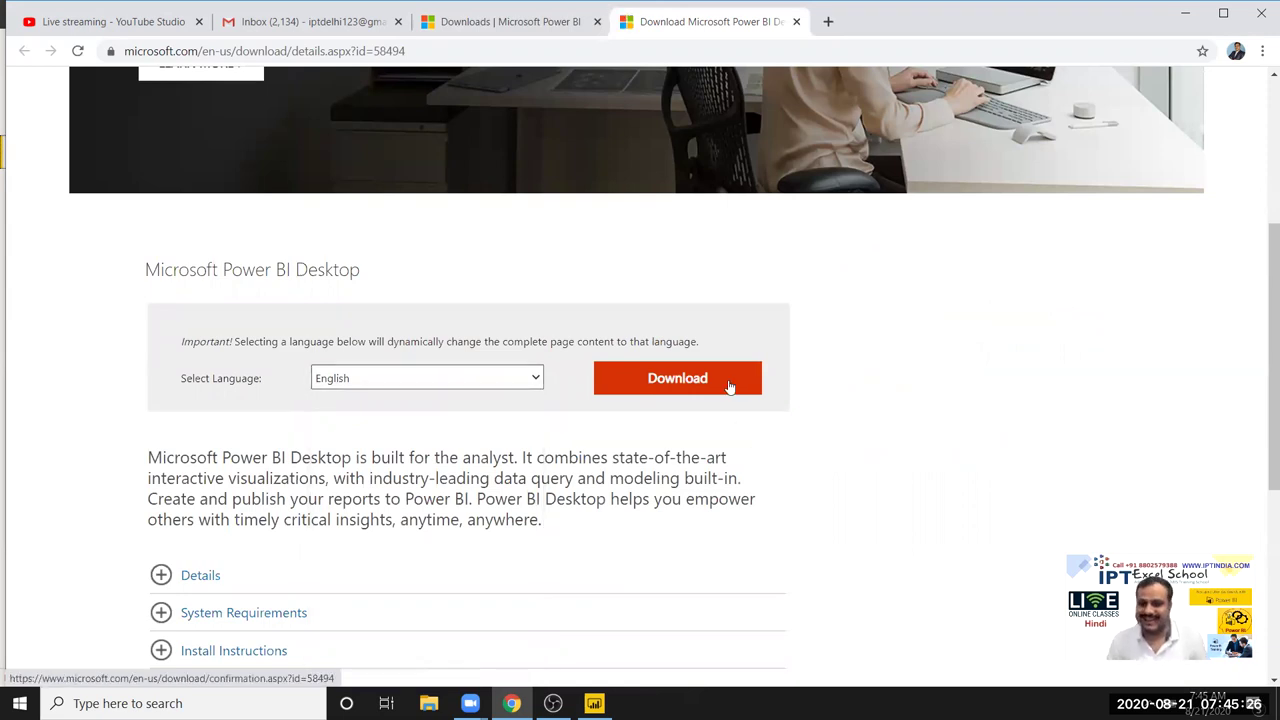
left_click(748, 392)
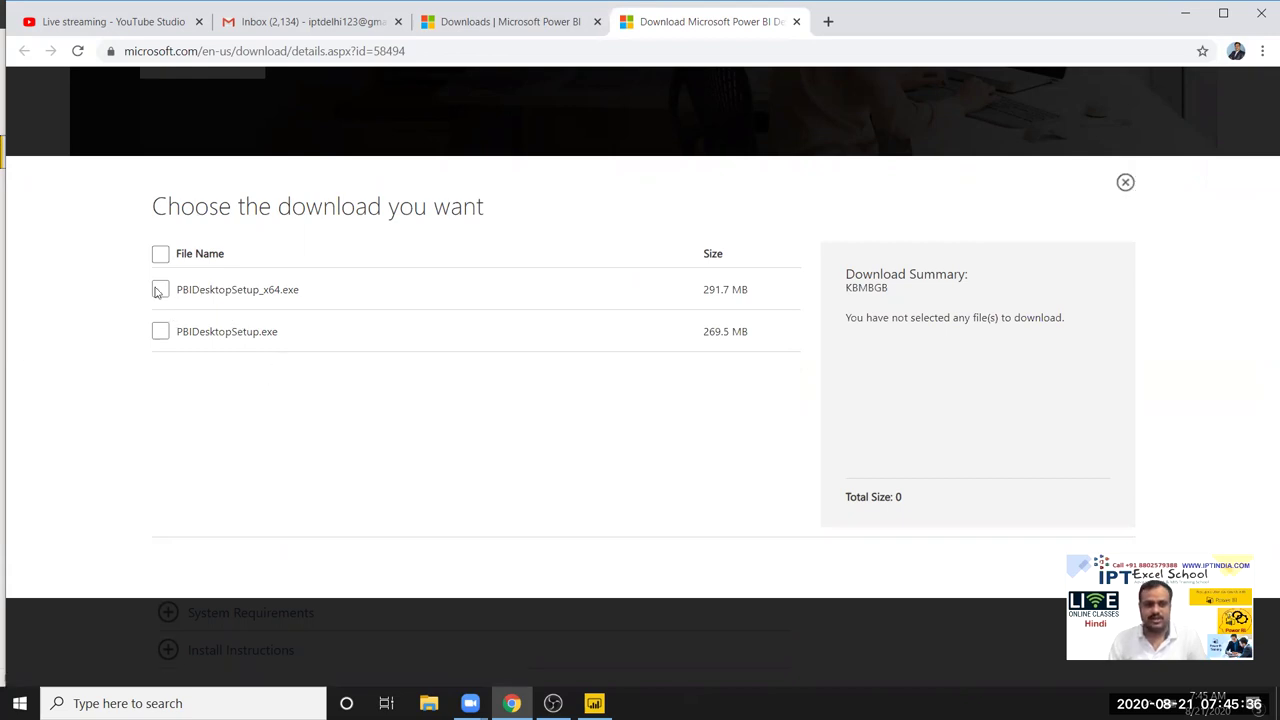
left_click(355, 272)
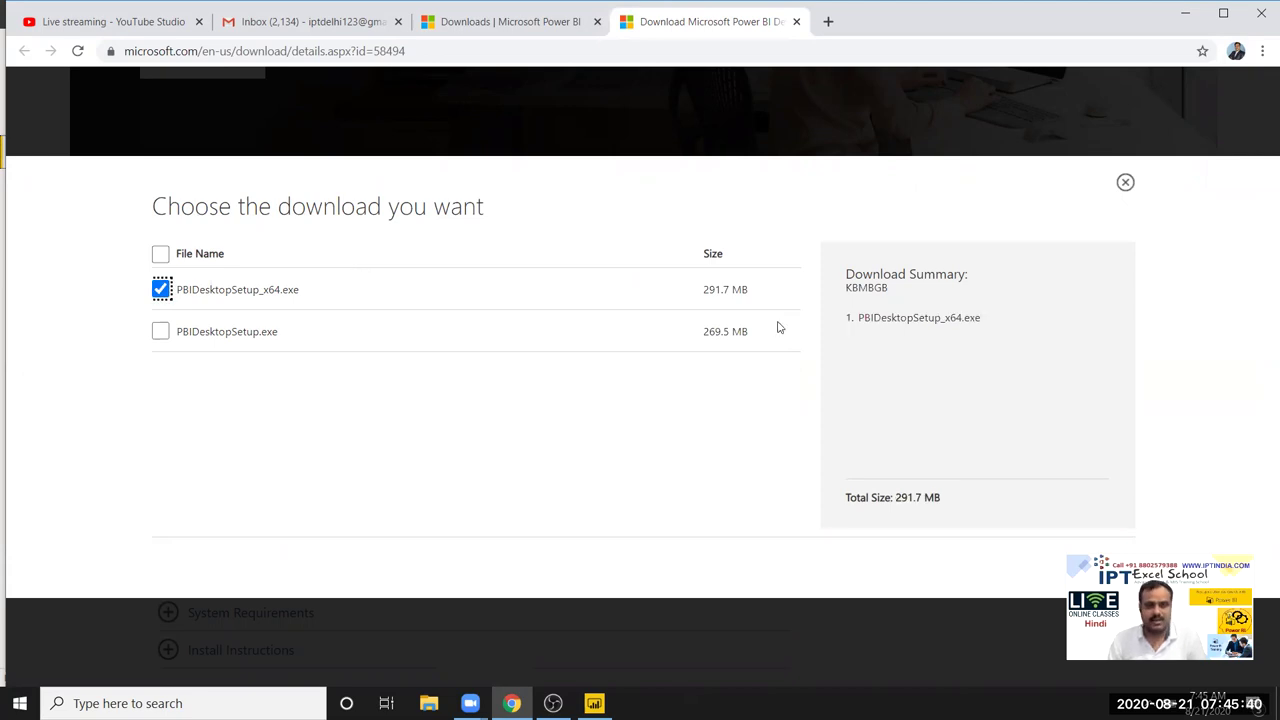
left_click(796, 22)
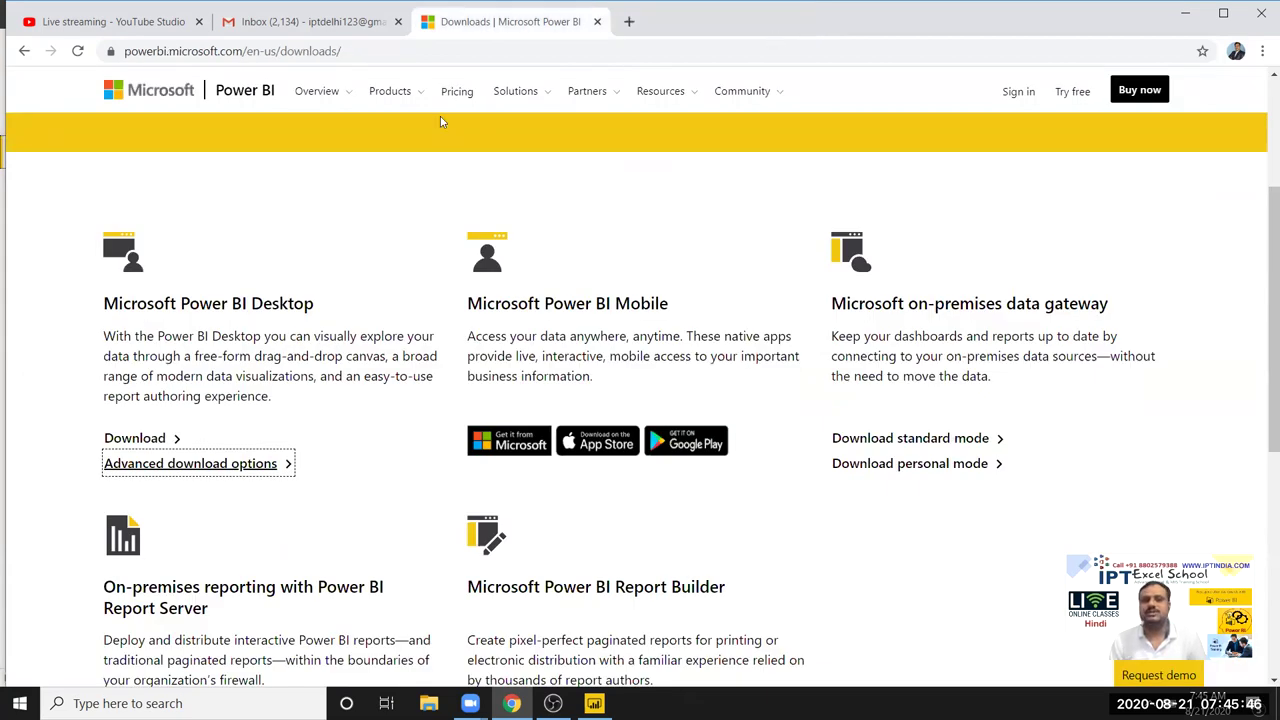
Close the Power BI downloads tab, return to YouTube Studio, and show the Windows desktop
key("ctrl+w")
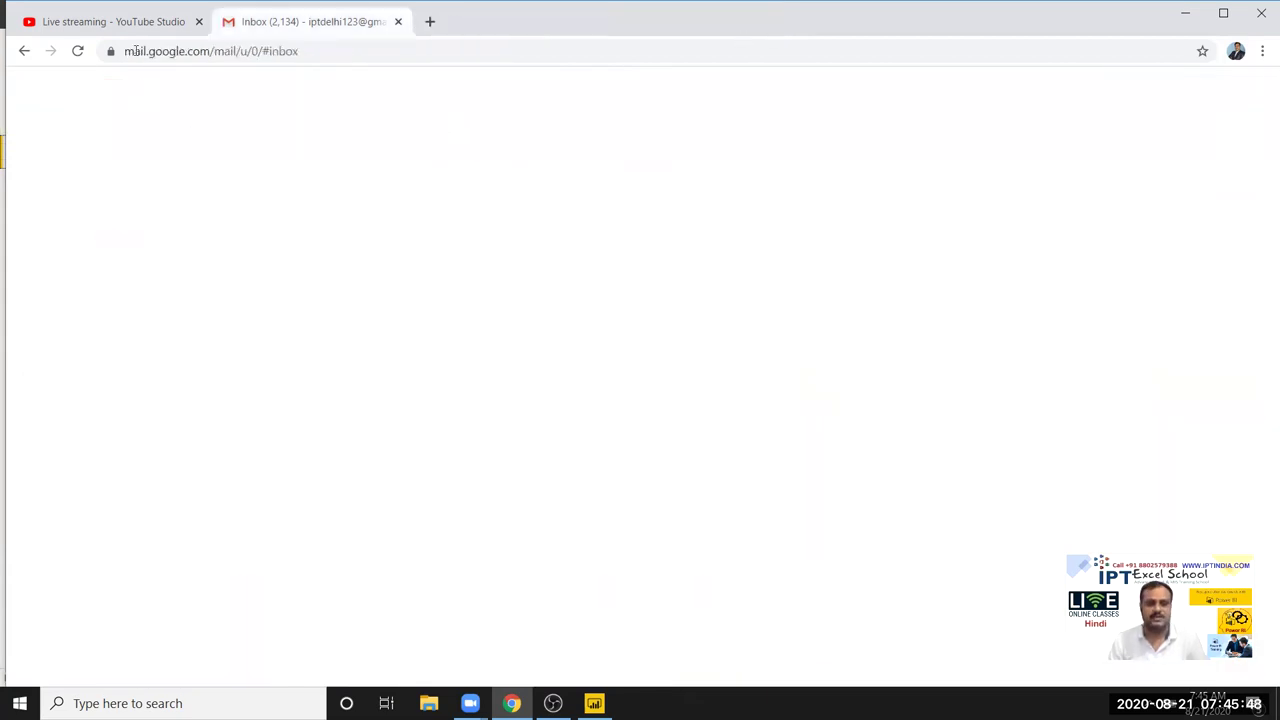
key("ctrl+shift+Tab")
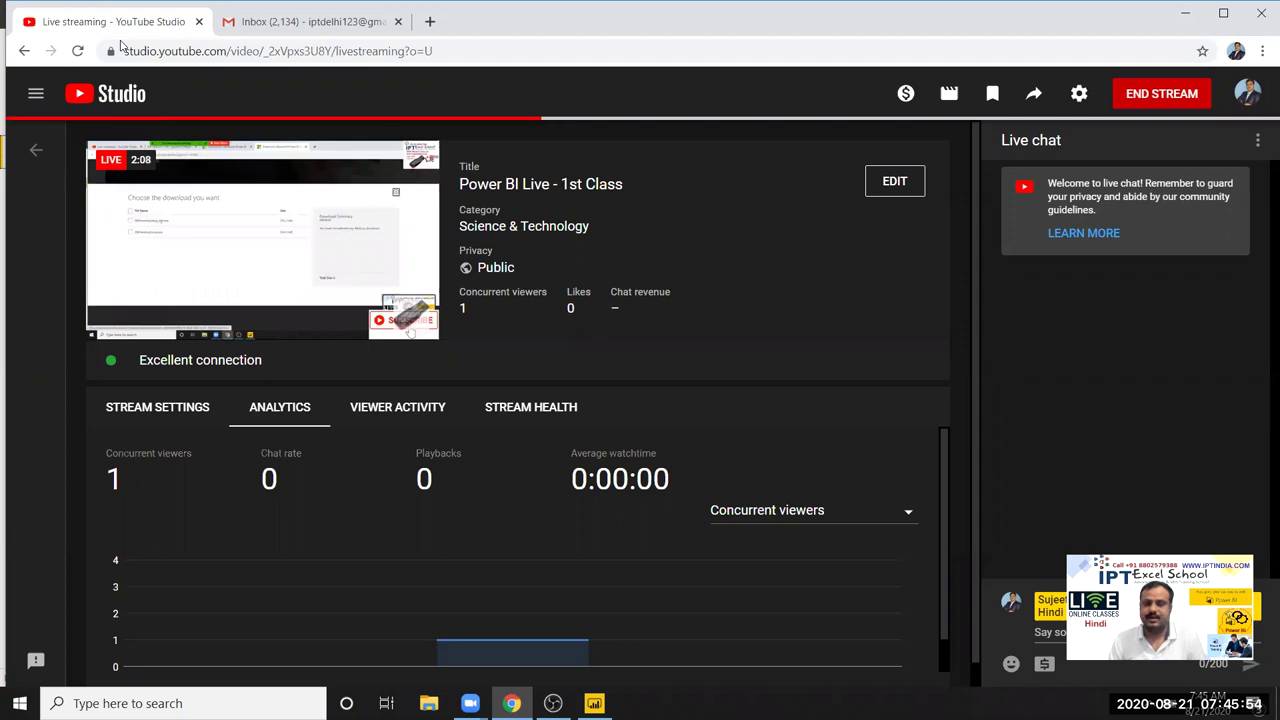
key("super+d")
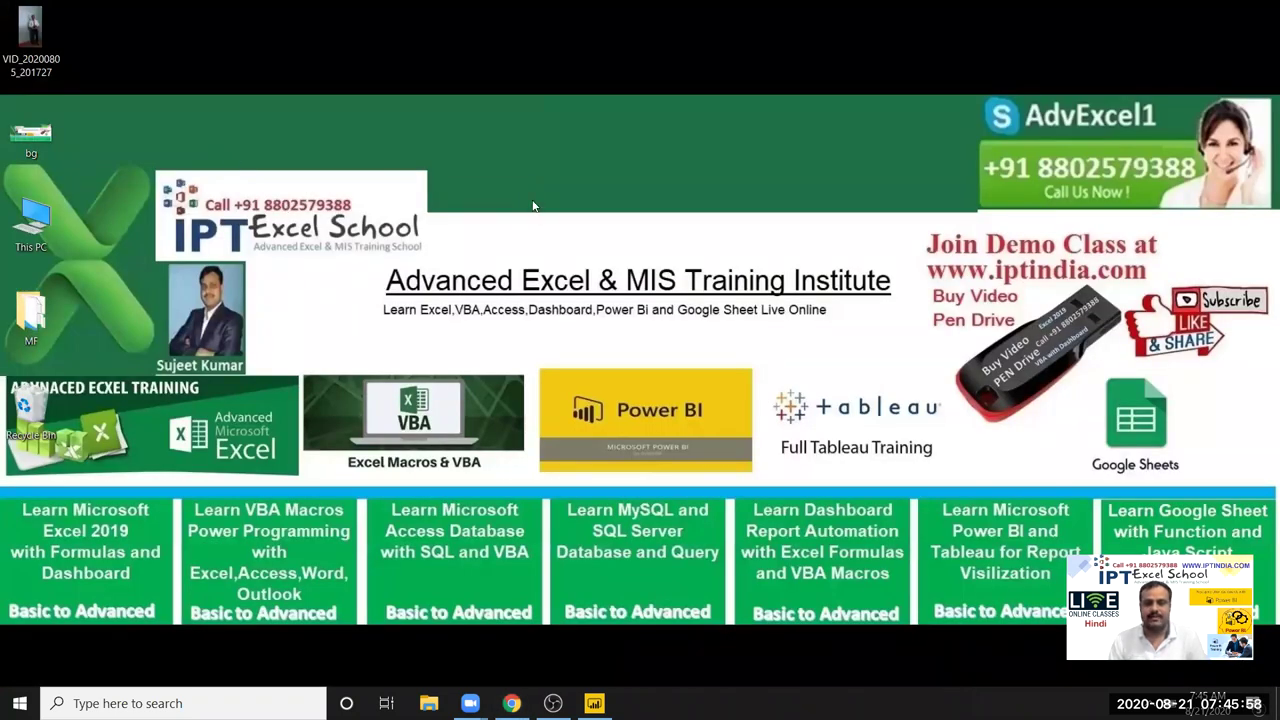
Refresh the Windows desktop from its right-click menu
right_click(533, 206)
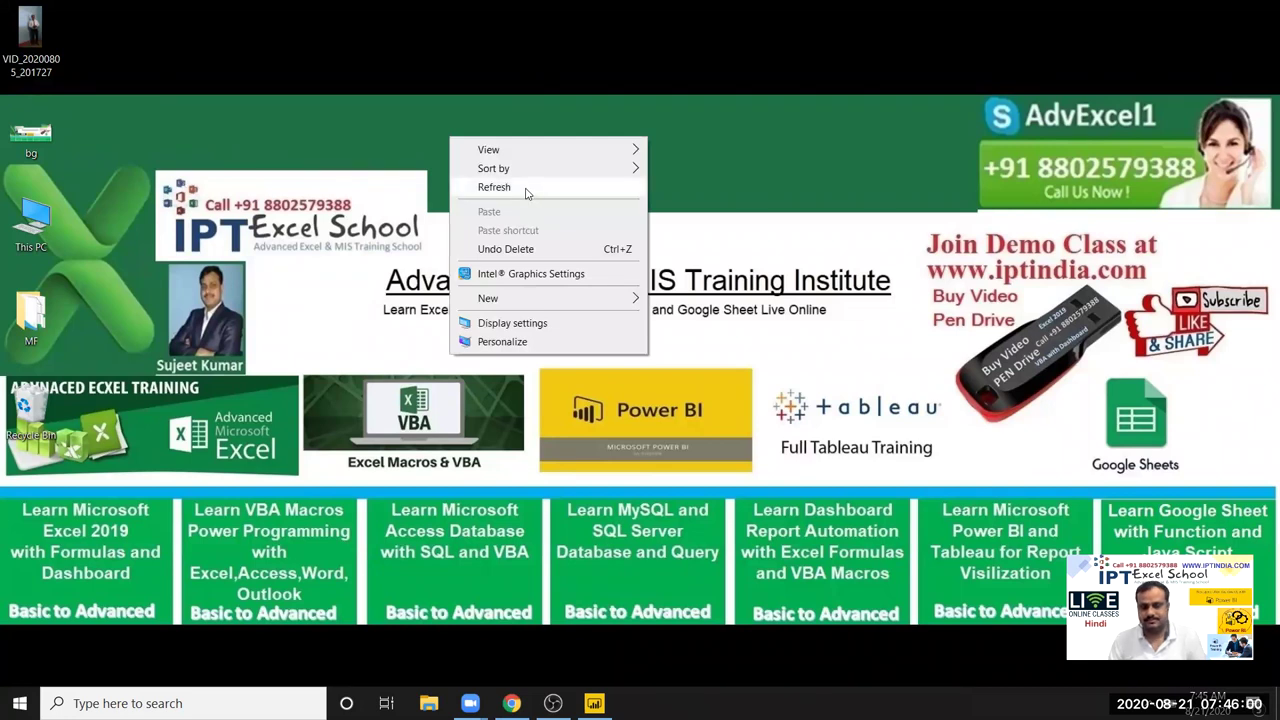
left_click(524, 188)
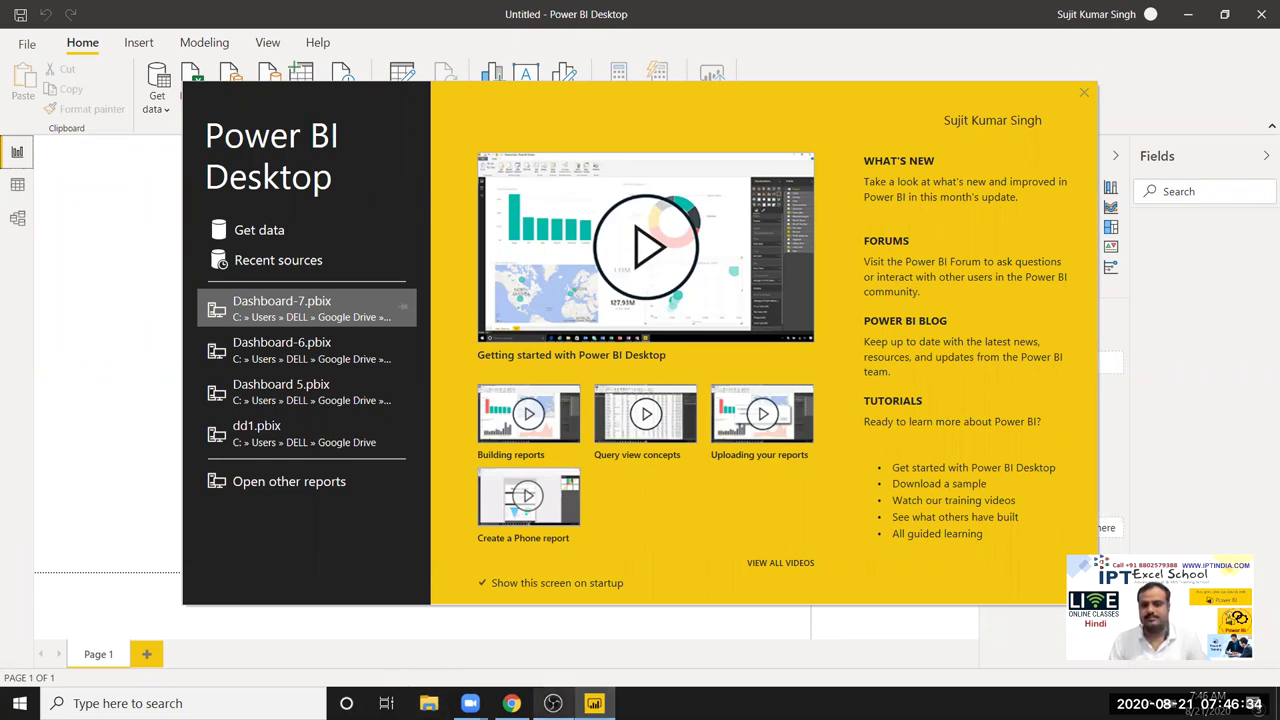
Switch from the Power BI Desktop start screen to YouTube Studio with Alt+Tab
mouse_move(594, 703)
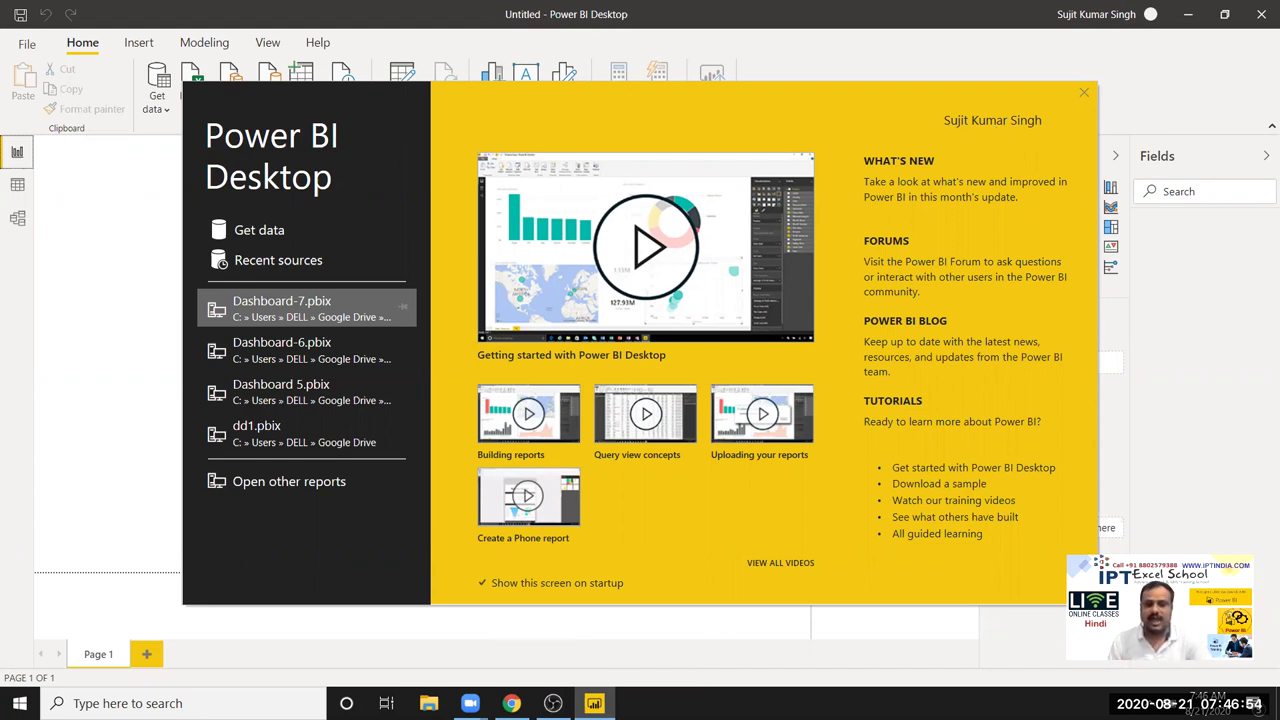
key("alt+Tab")
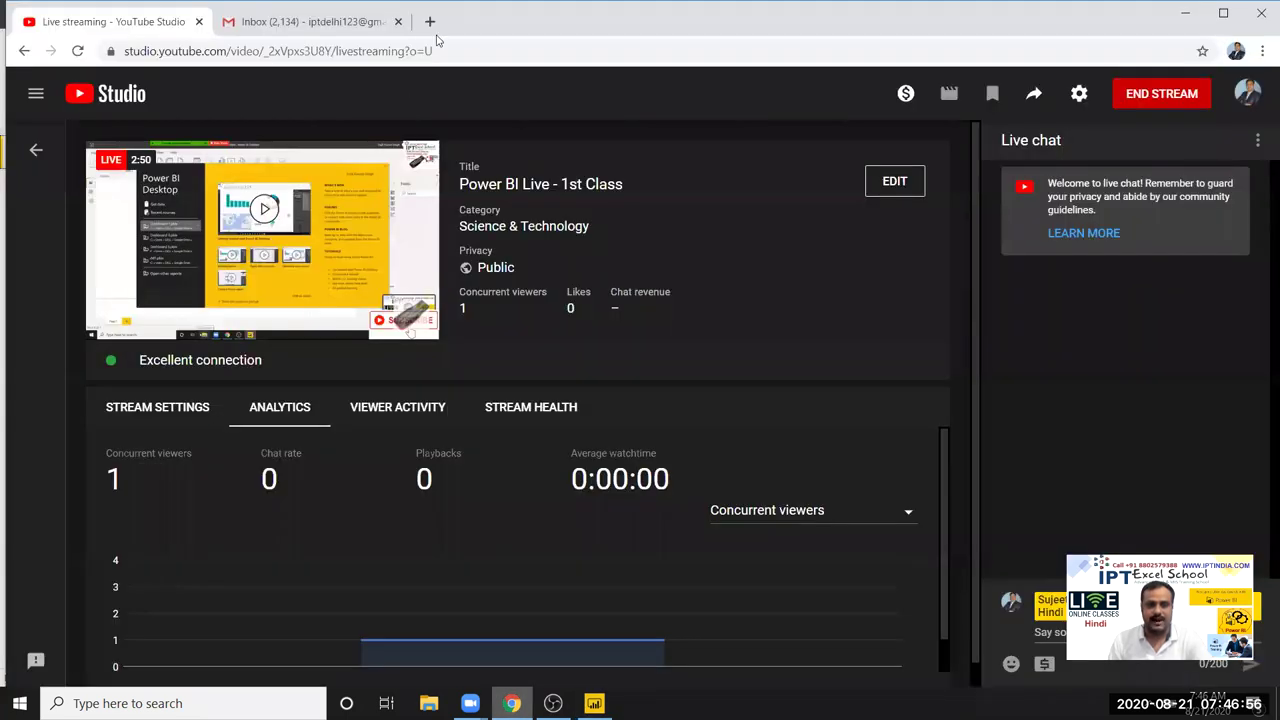
Open the powerbi.microsoft.com pricing page in a new tab from the address-bar suggestion
left_click(430, 21)
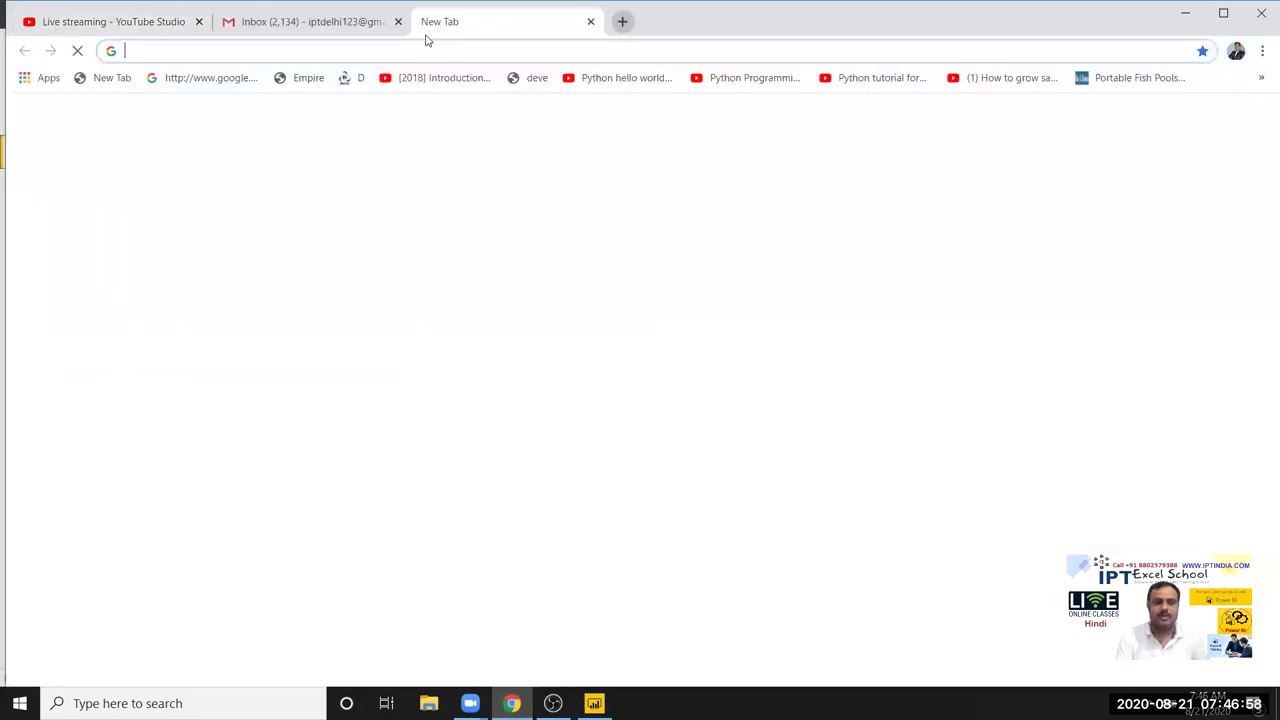
type("po")
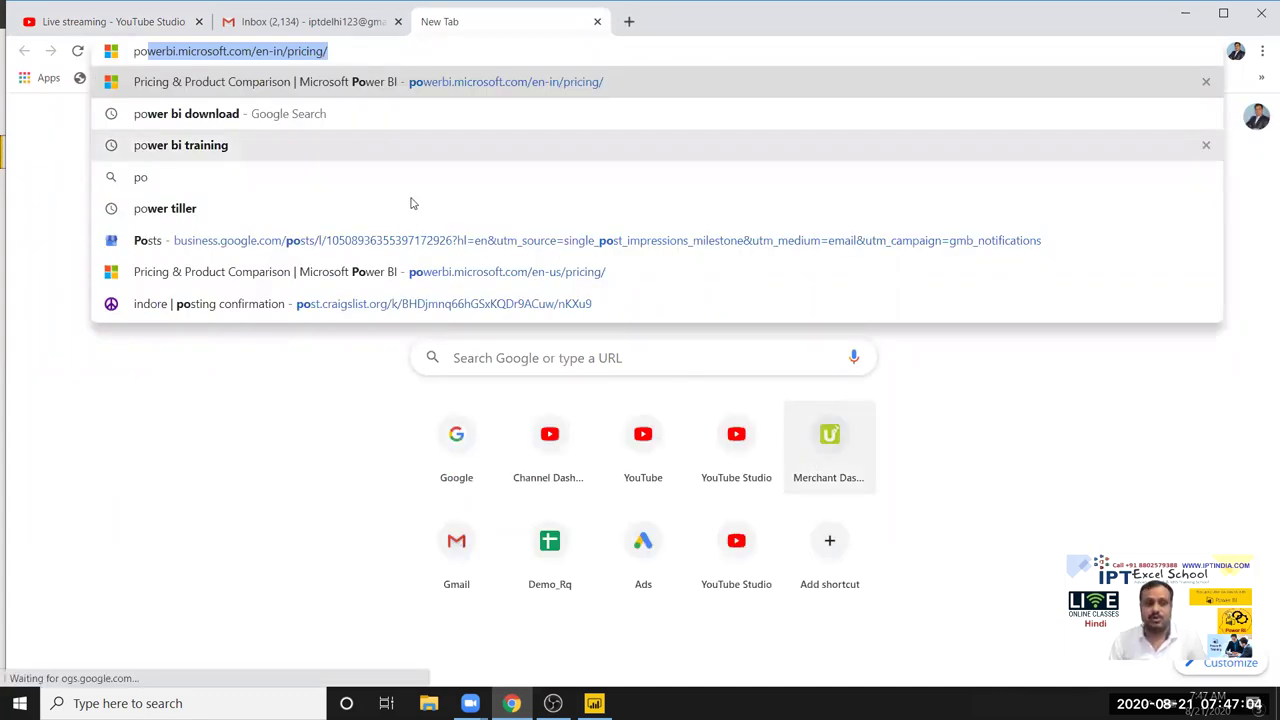
left_click(393, 94)
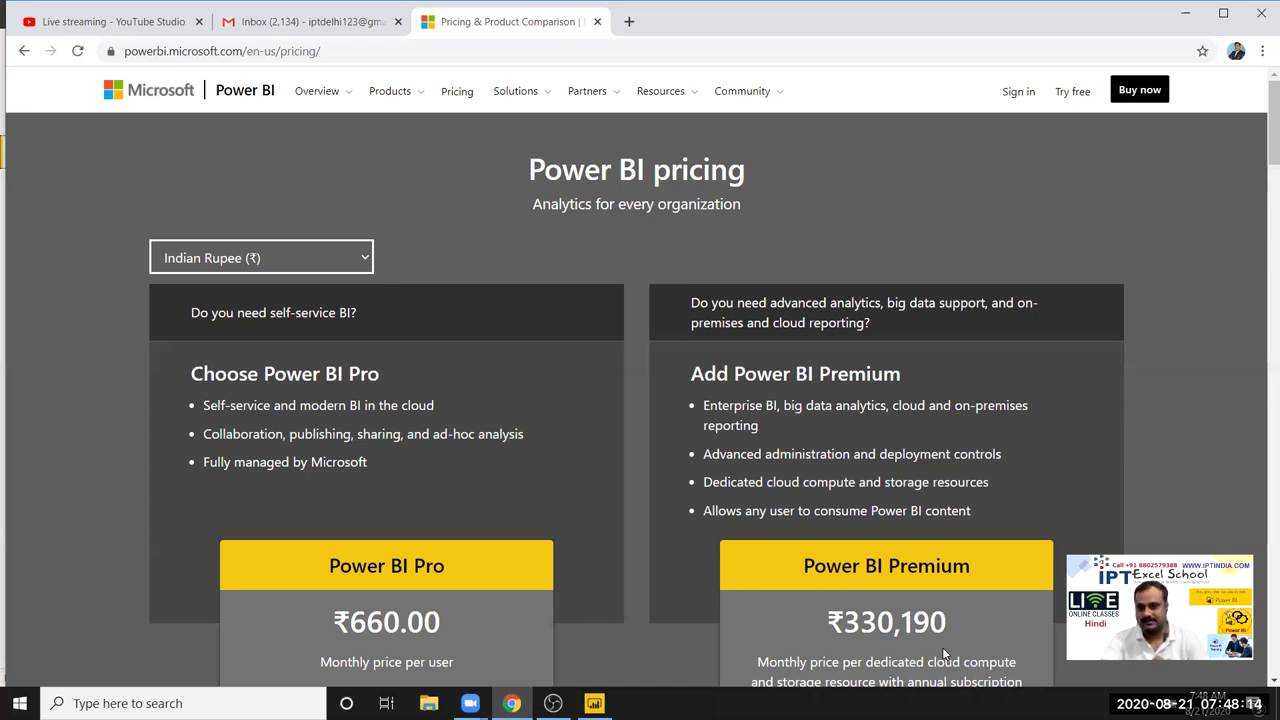
Sign in to the Power BI service with the work account and its saved password
left_click(1016, 97)
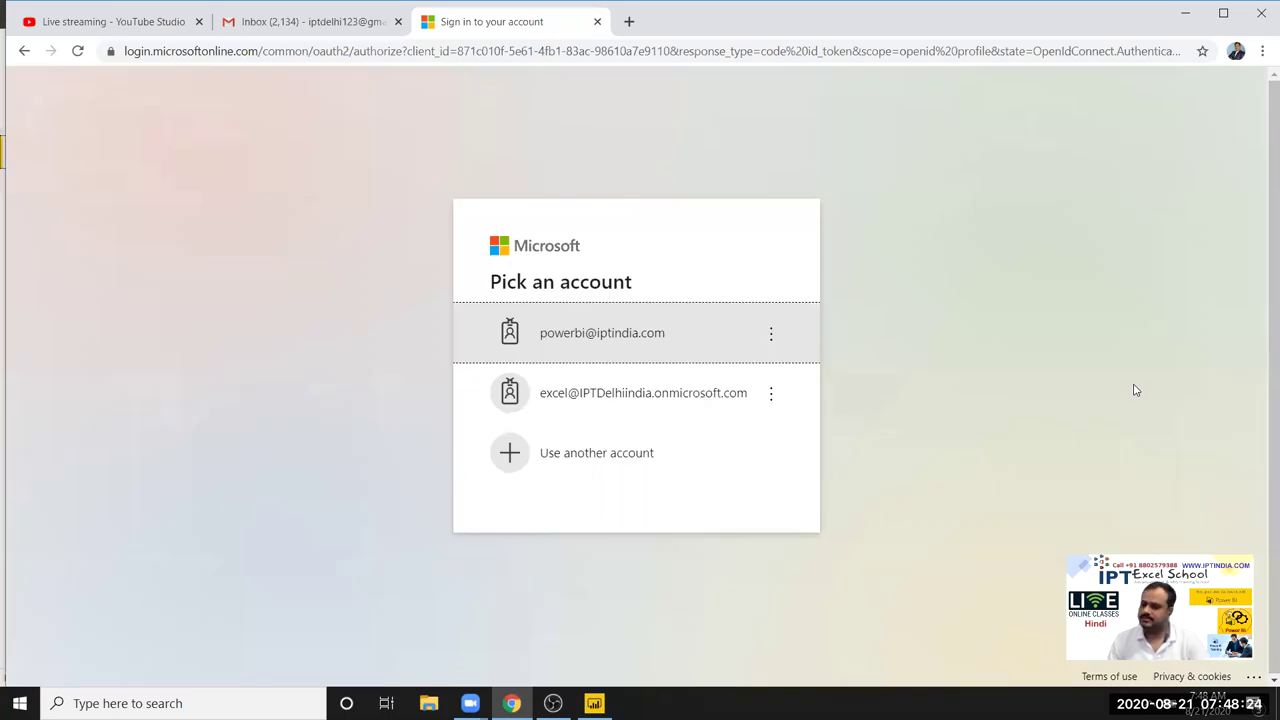
left_click(649, 343)
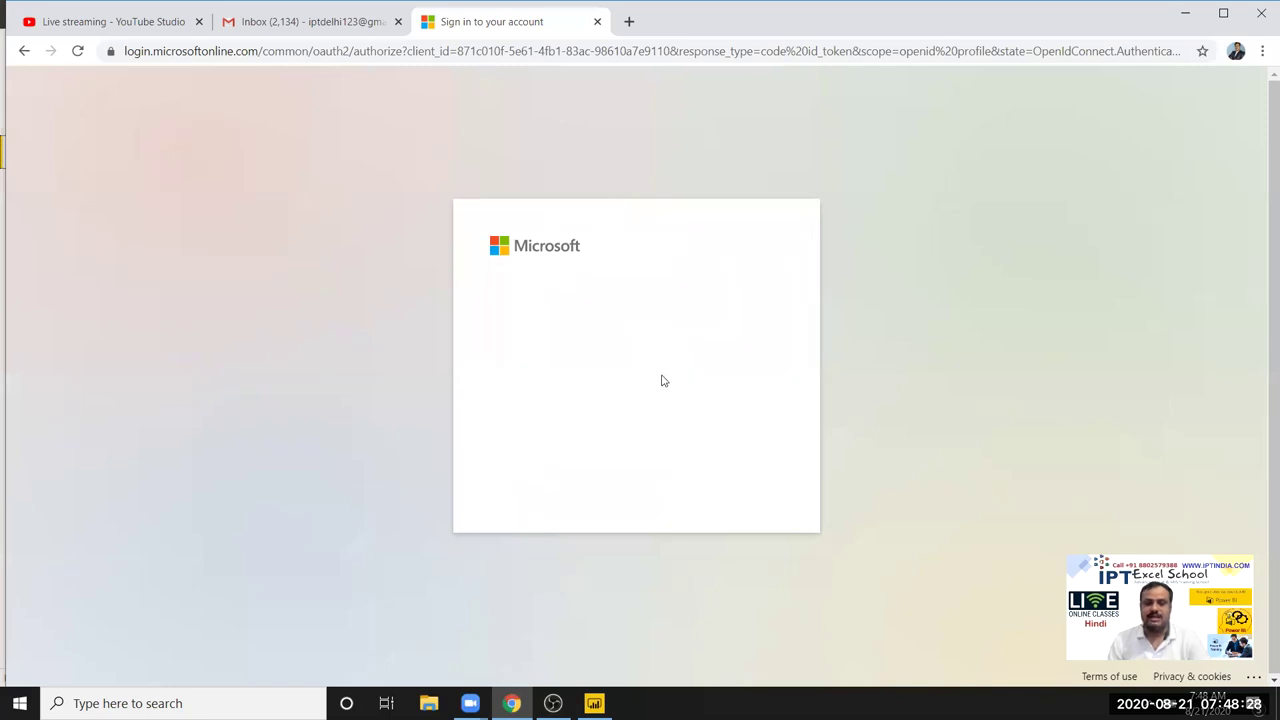
left_click(767, 461)
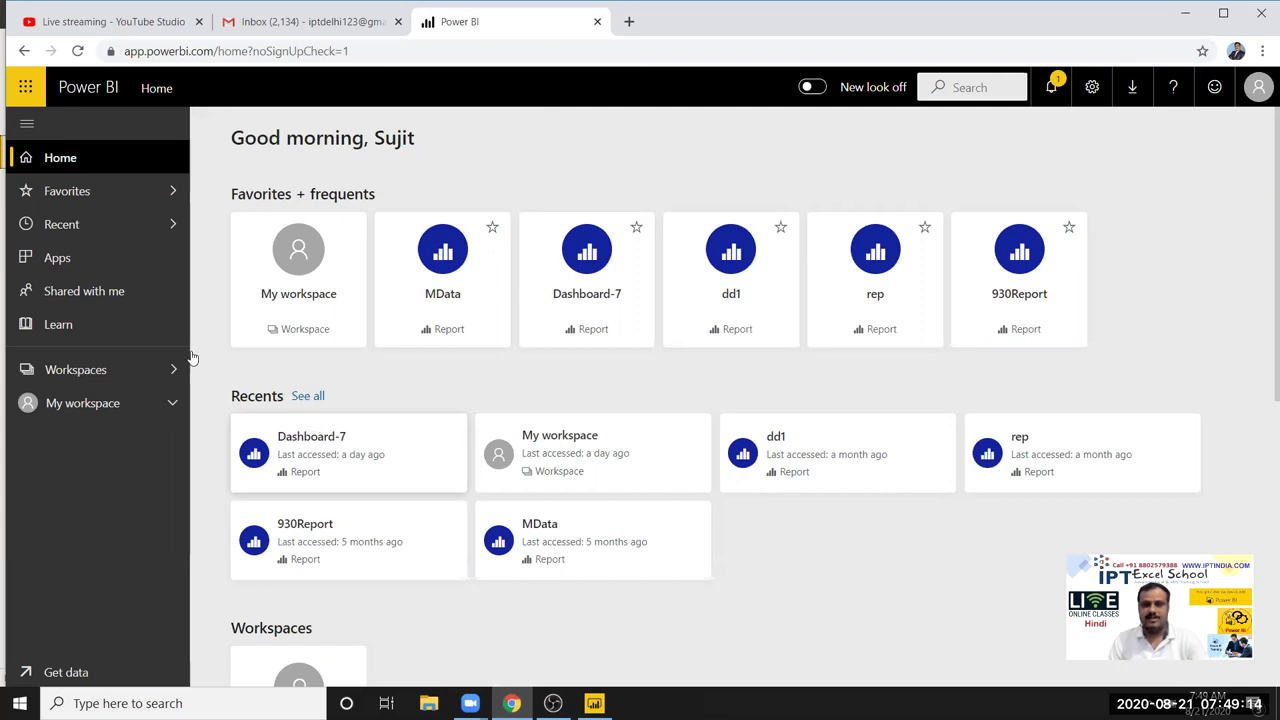
Open the Dashboard-7 report from the Recents list on the Power BI Home page
scroll(691, 366, "down", 1)
scroll(706, 357, "down", 4)
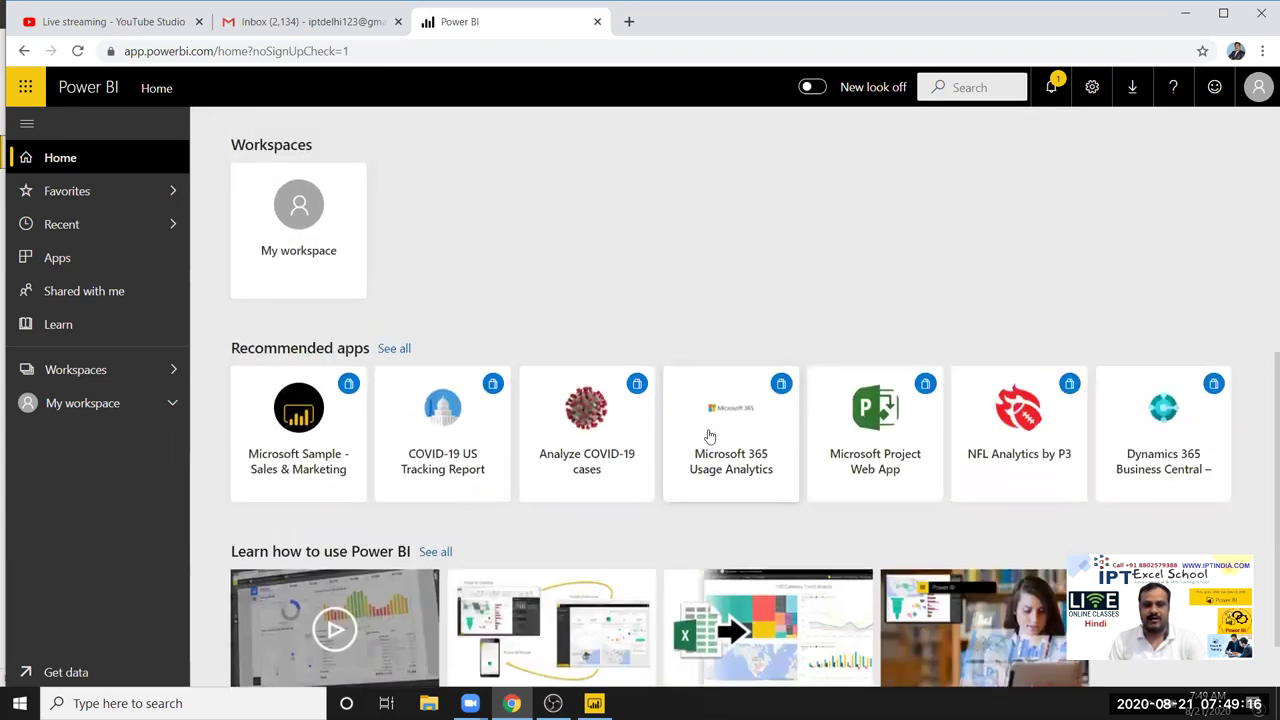
scroll(689, 409, "up", 5)
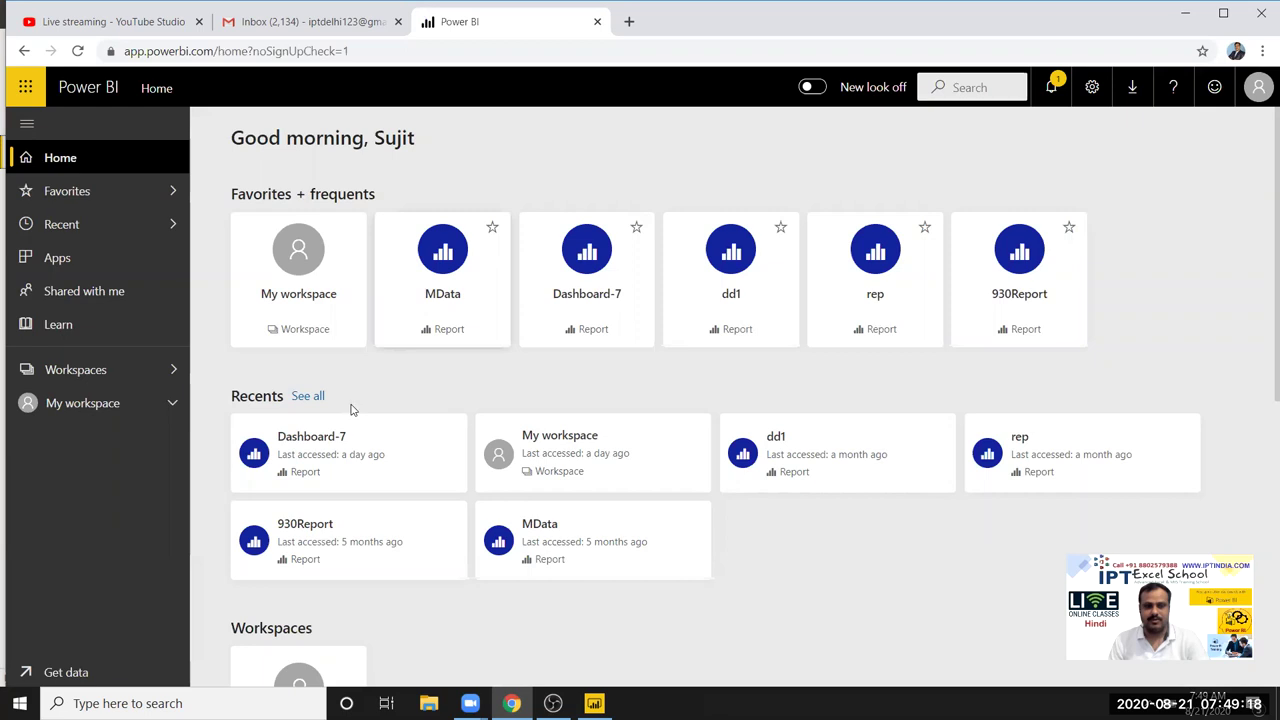
left_click(317, 445)
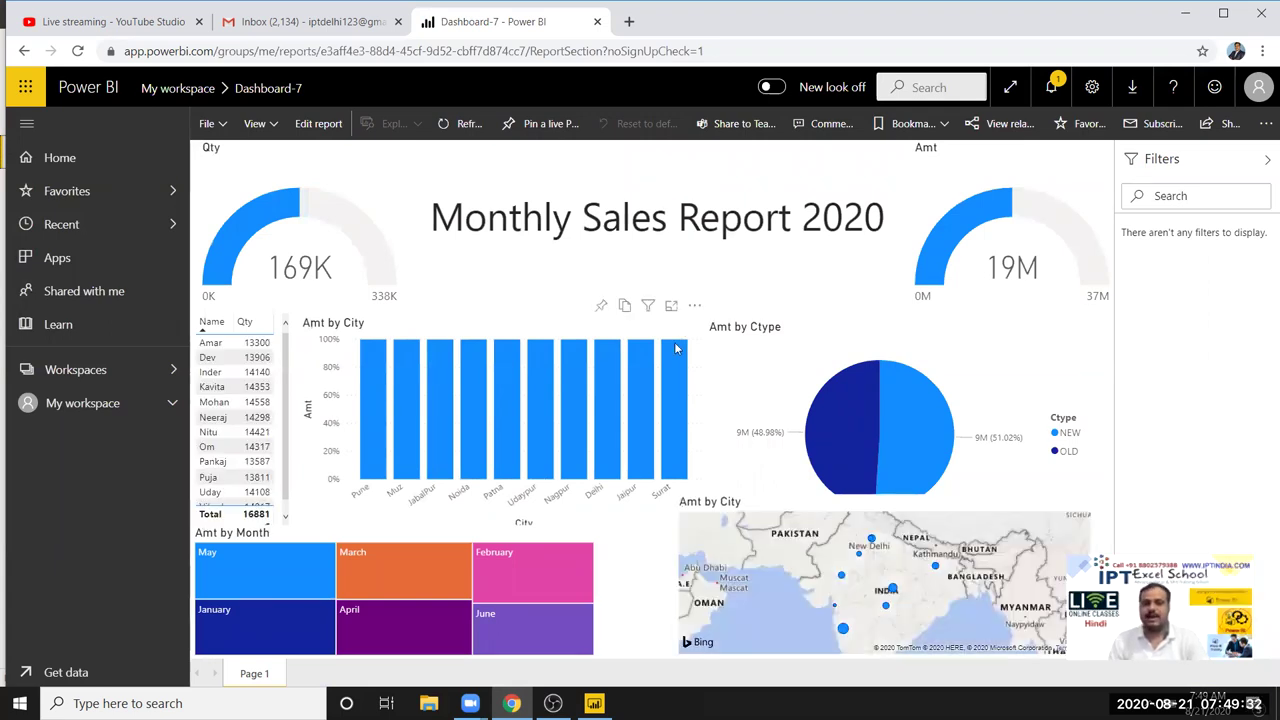
mouse_move(496, 405)
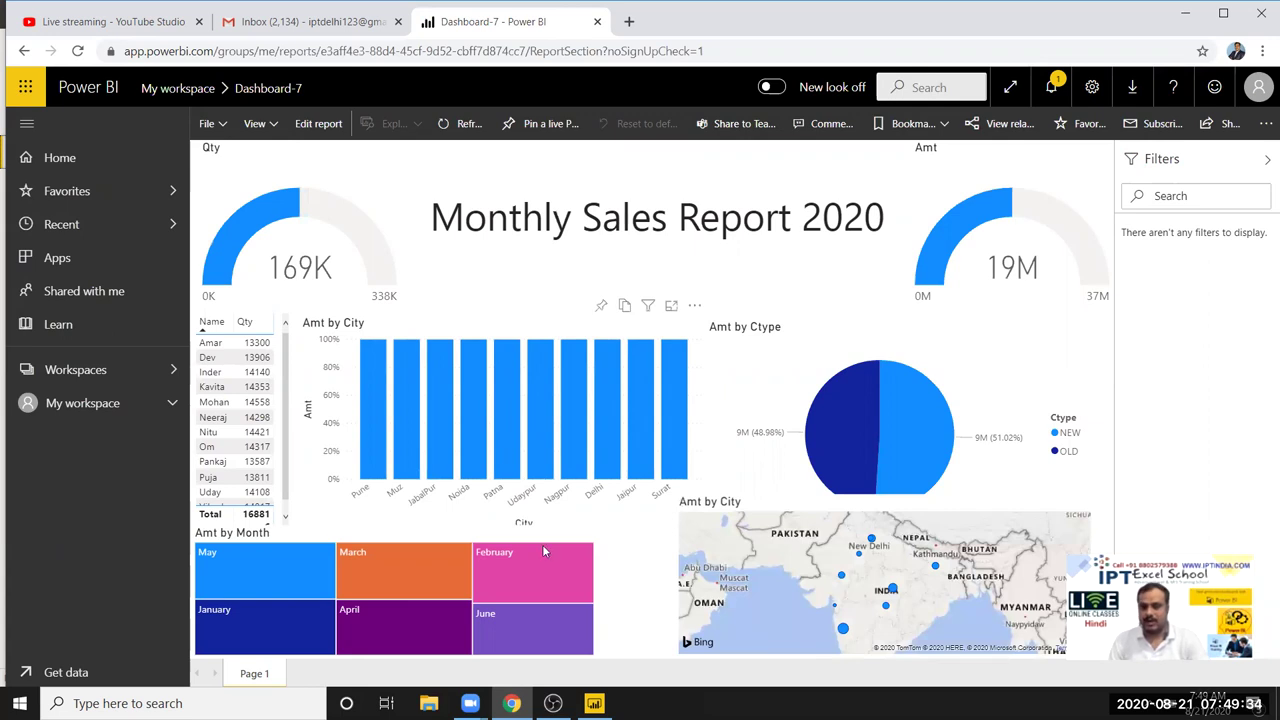
mouse_move(453, 573)
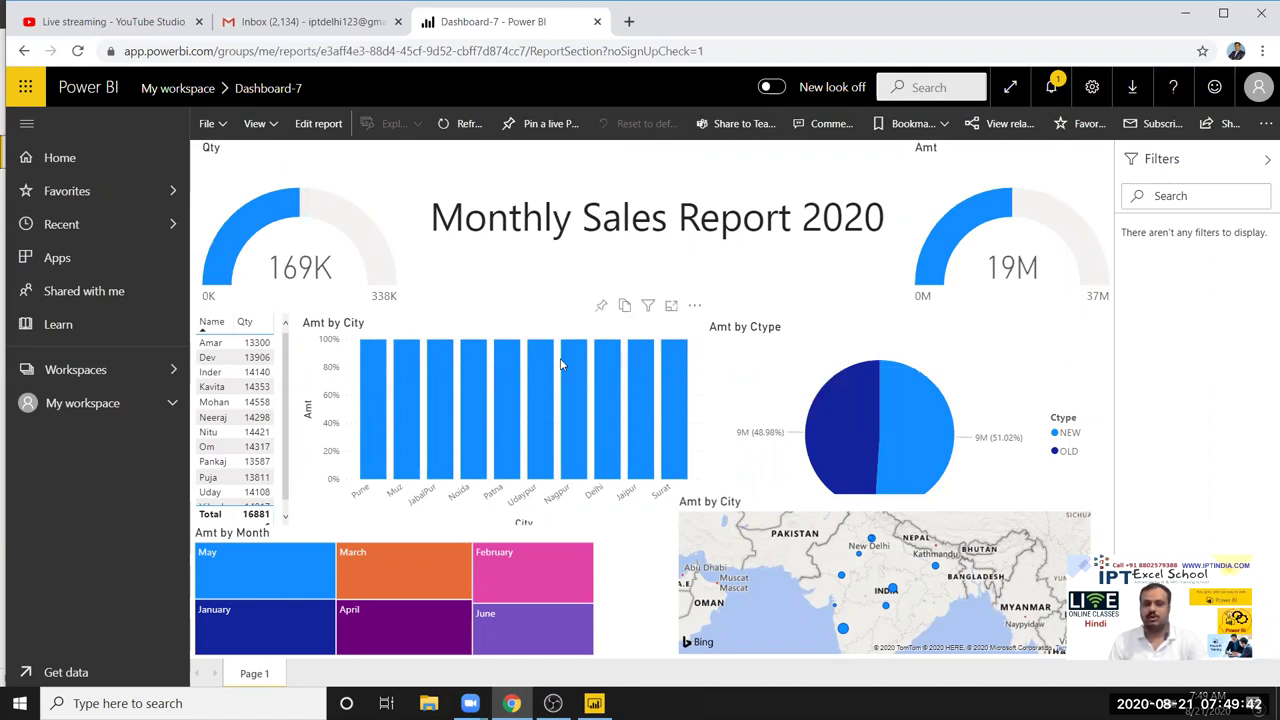
Review the report's File menu options, then show the signed-in account details
left_click(218, 128)
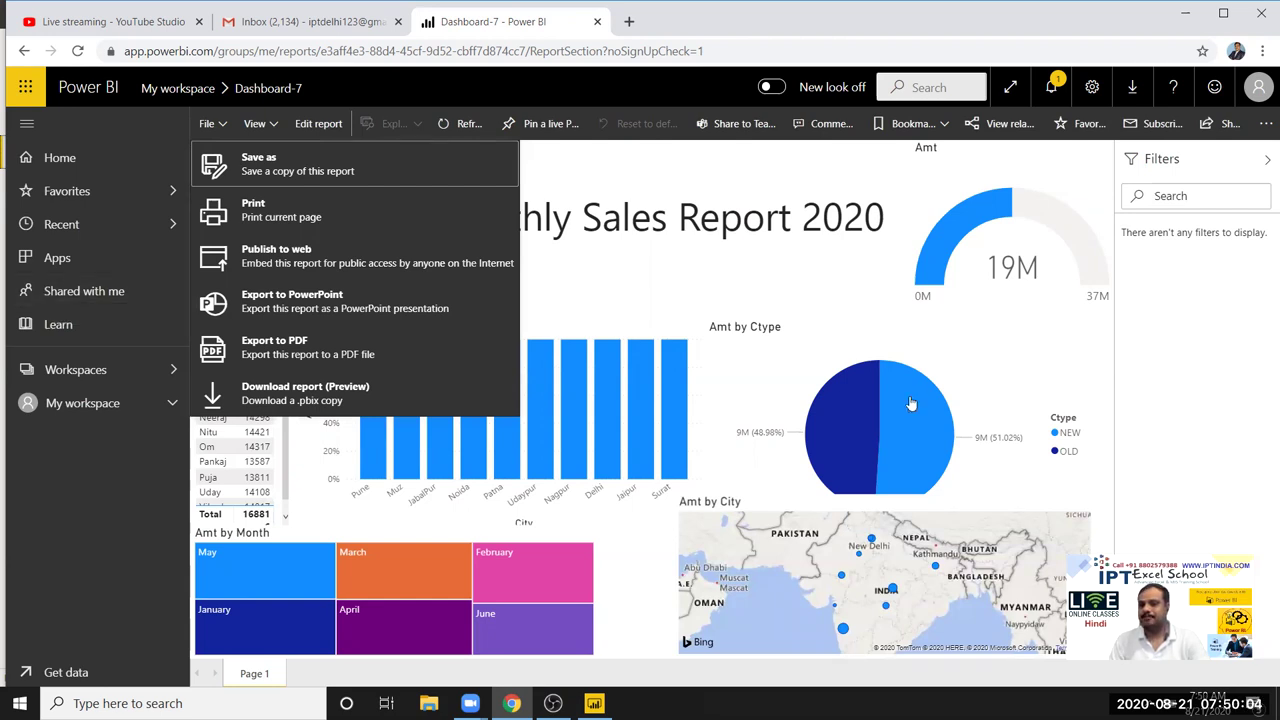
left_click(1258, 87)
left_click(1258, 87)
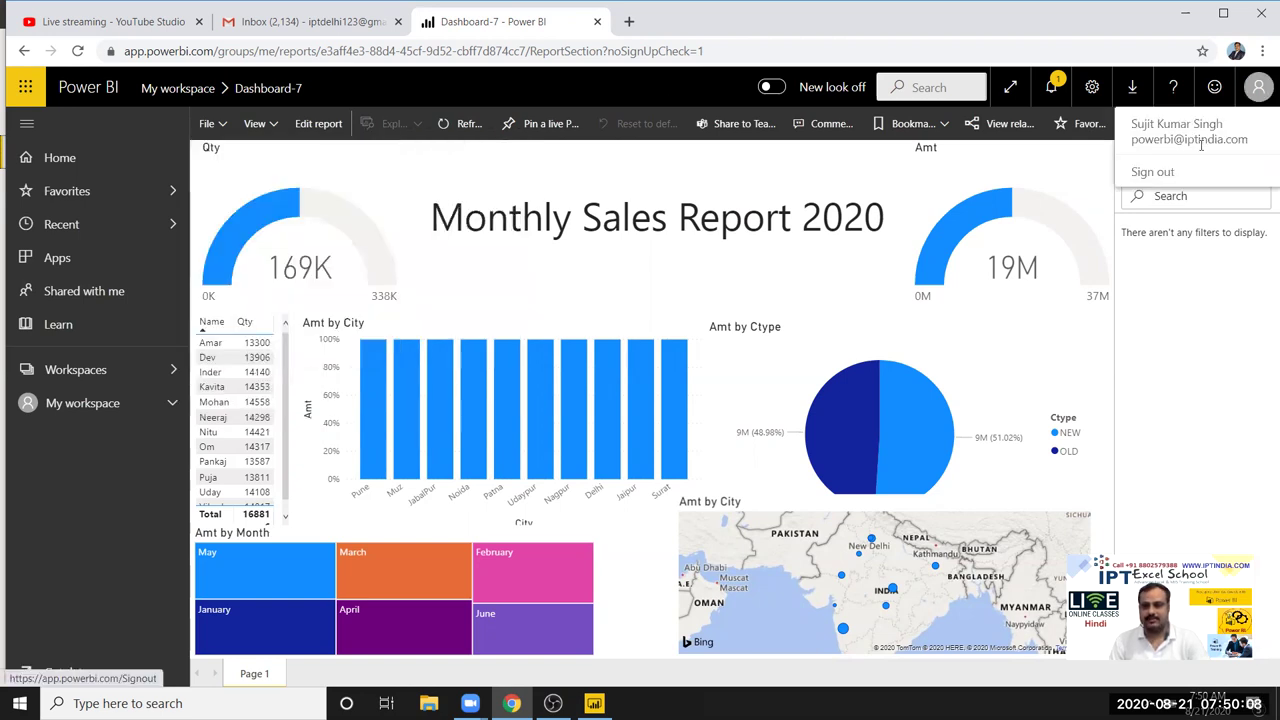
Close, reopen and close again the account details dropdown under the profile icon
left_click(1260, 90)
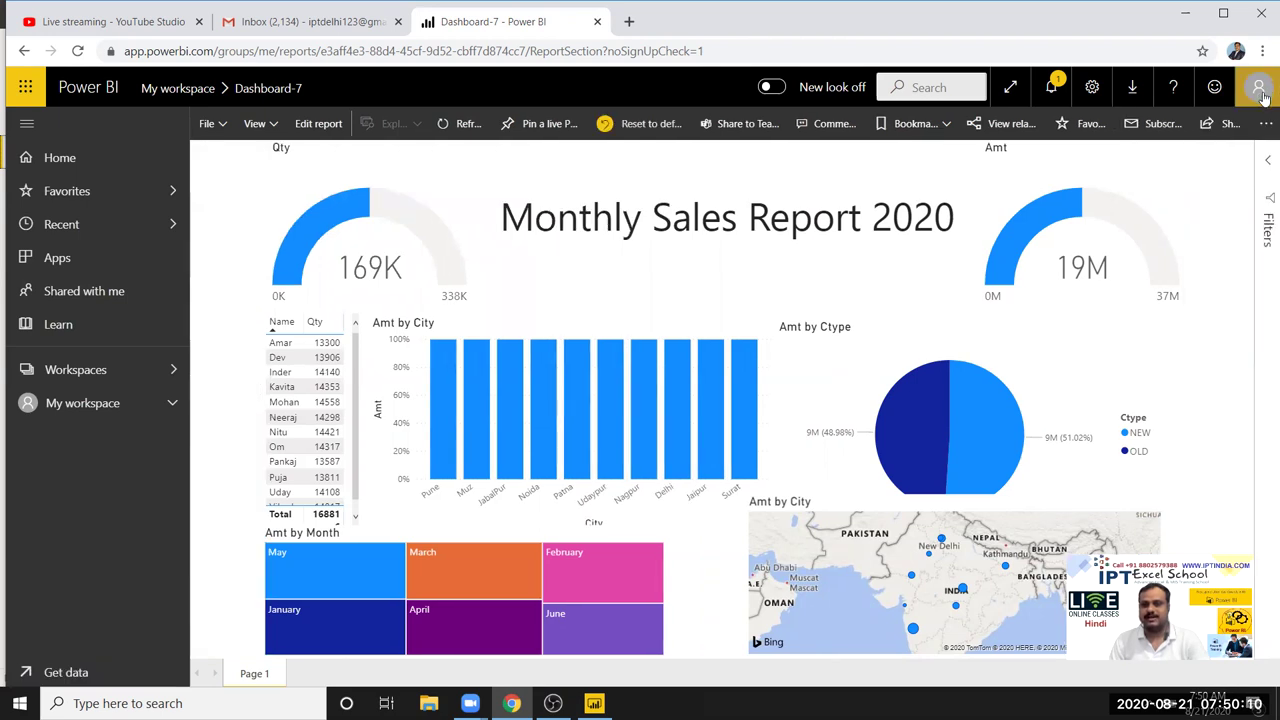
left_click(1262, 100)
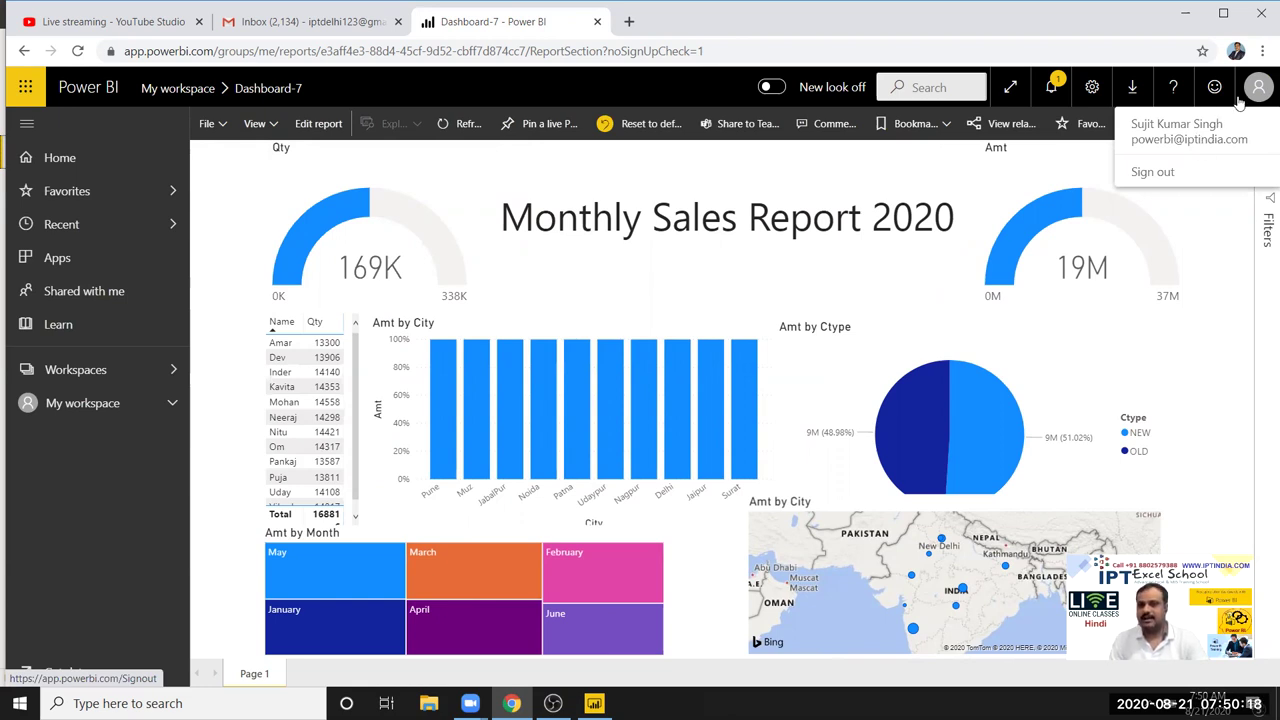
left_click(1239, 104)
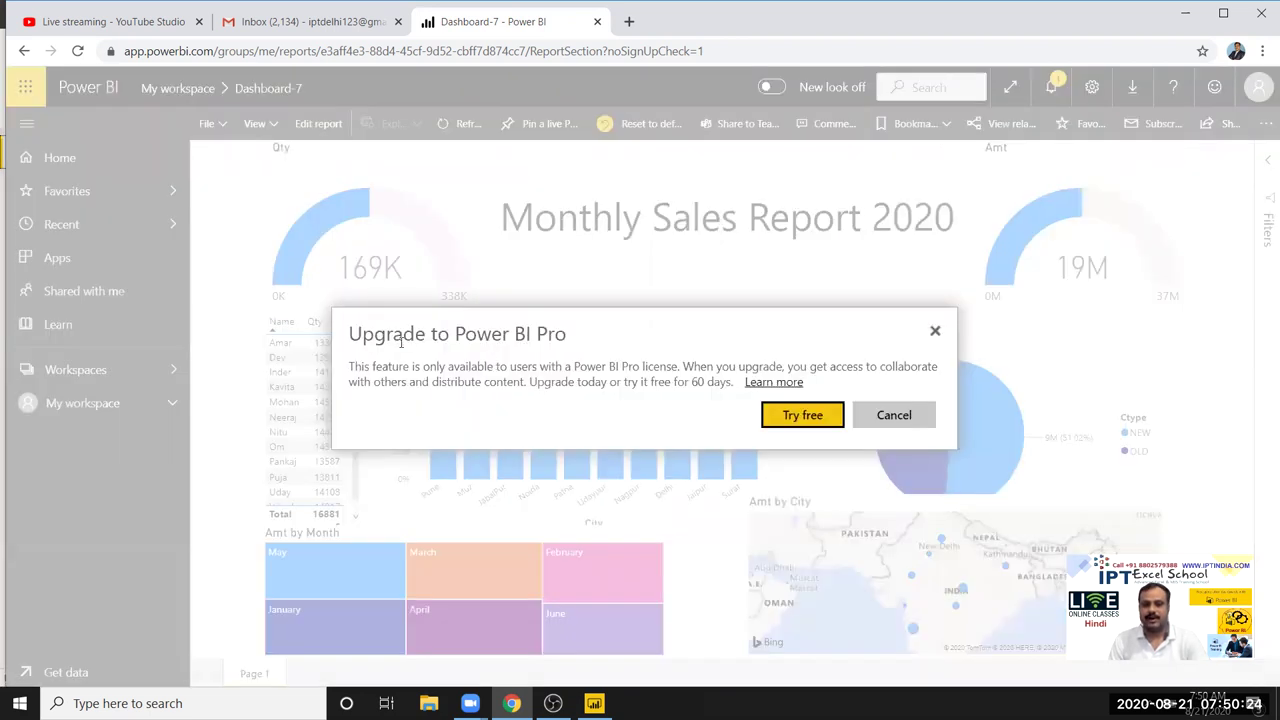
Highlight the Upgrade to Power BI Pro title, then close the upgrade notice
left_click_drag(570, 338, 362, 336)
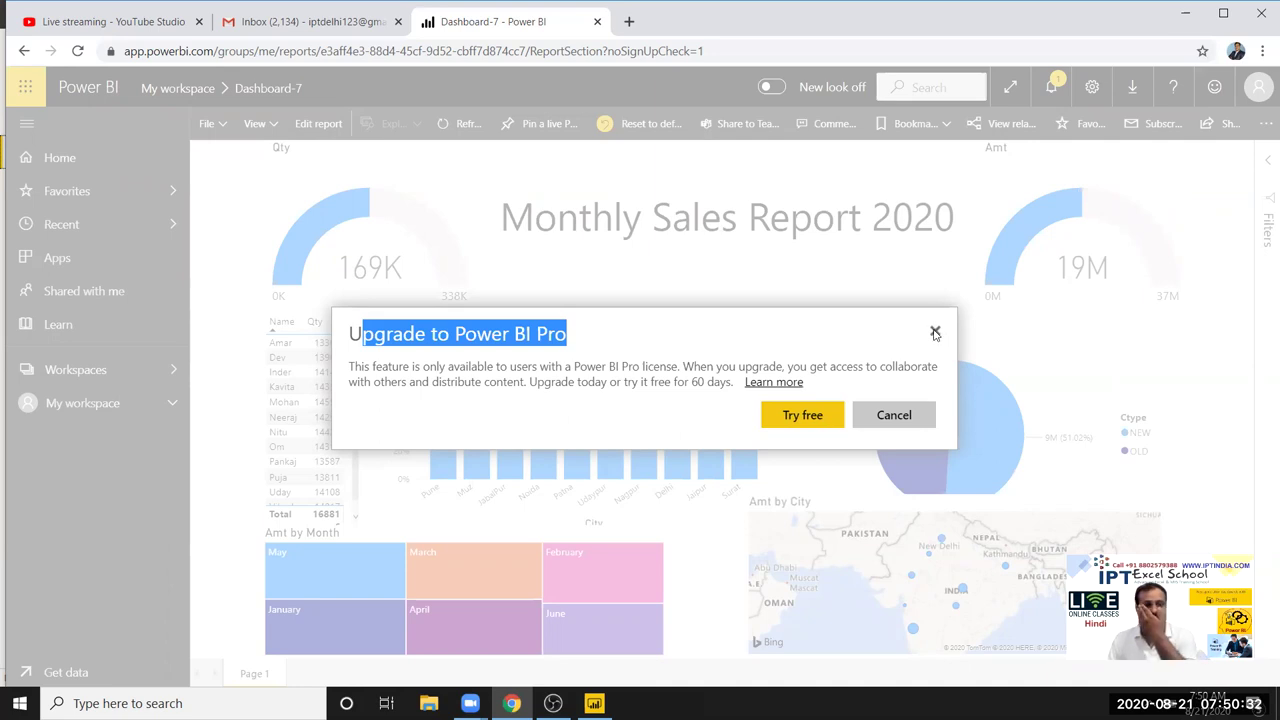
left_click(935, 334)
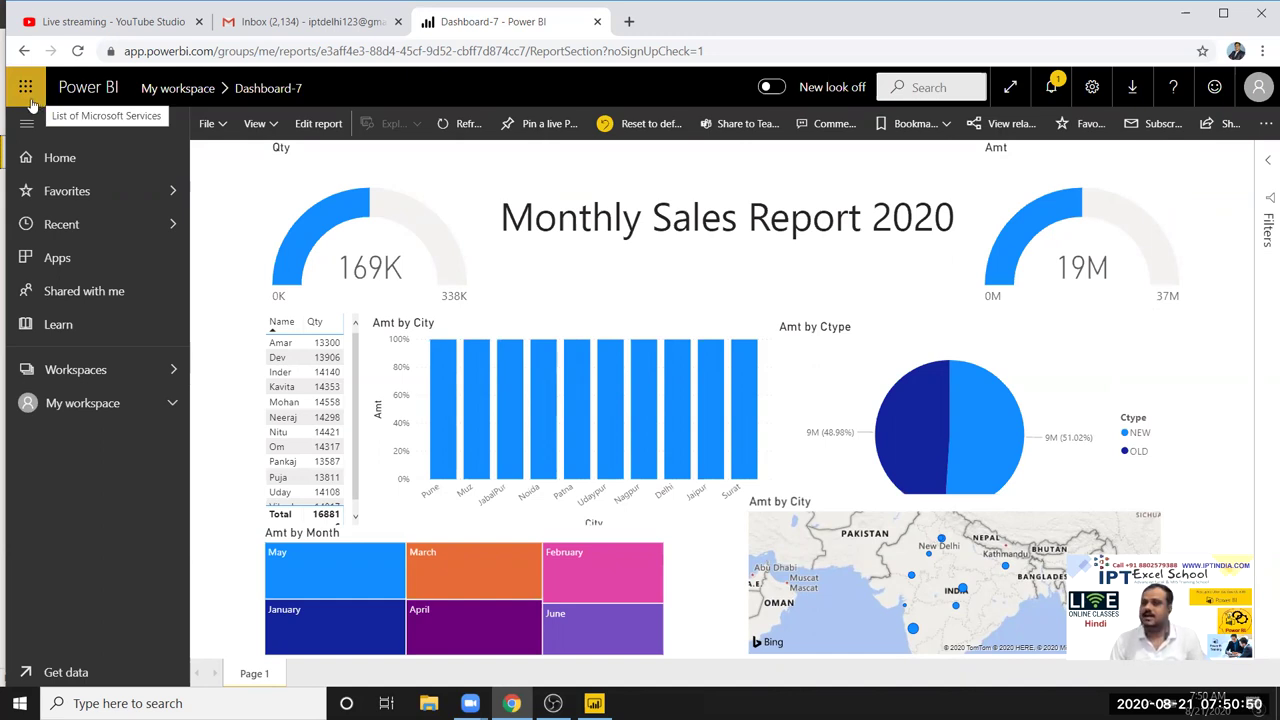
Go to the Microsoft 365 admin area from the app launcher using the work account
left_click(26, 88)
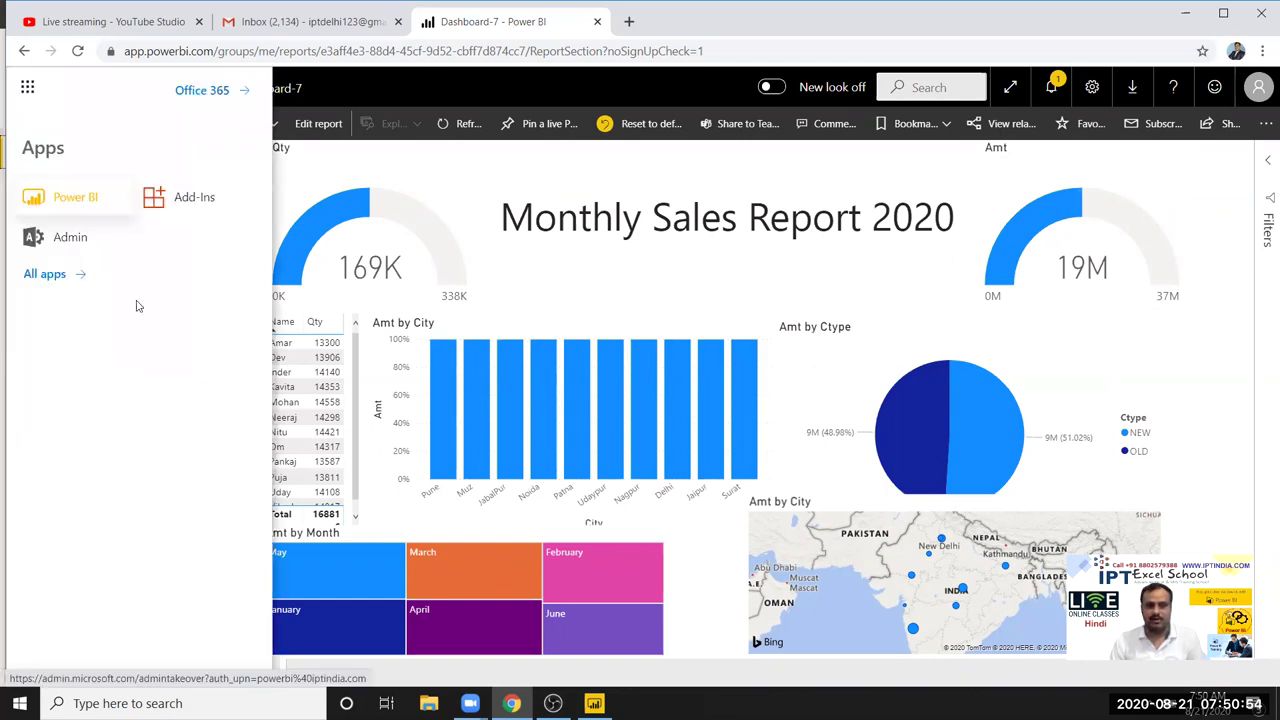
left_click(51, 240)
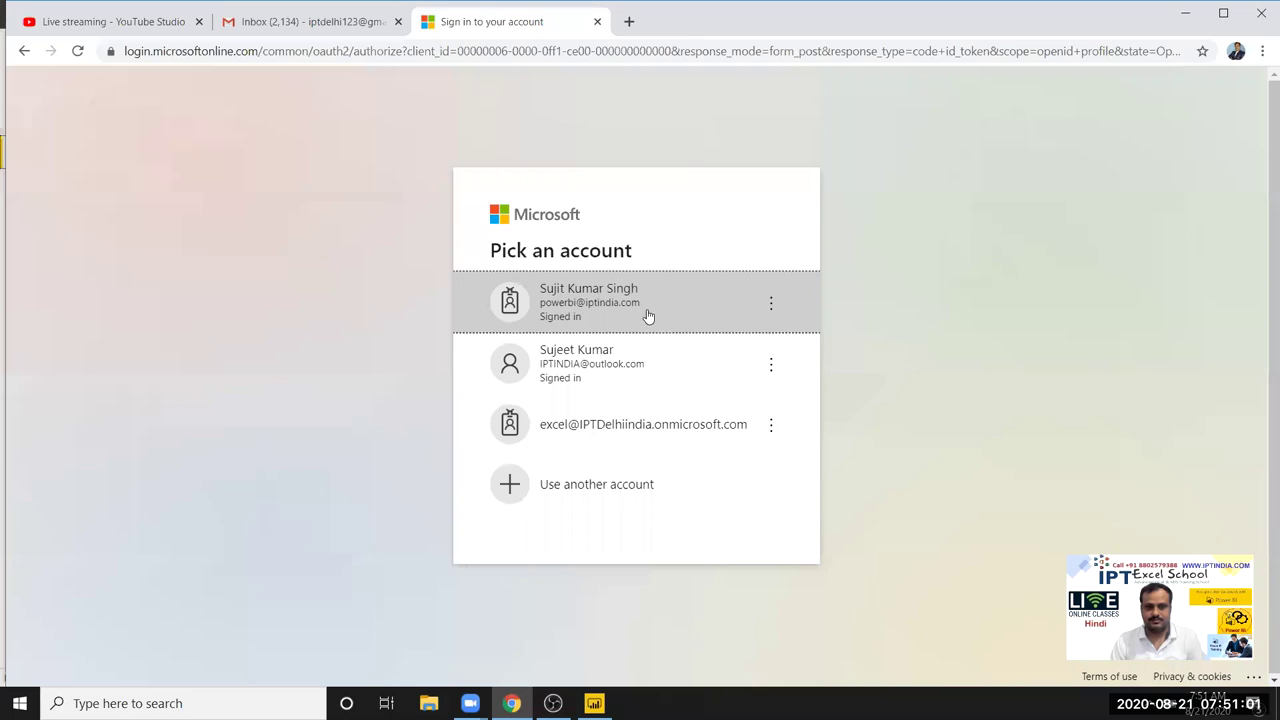
left_click(648, 316)
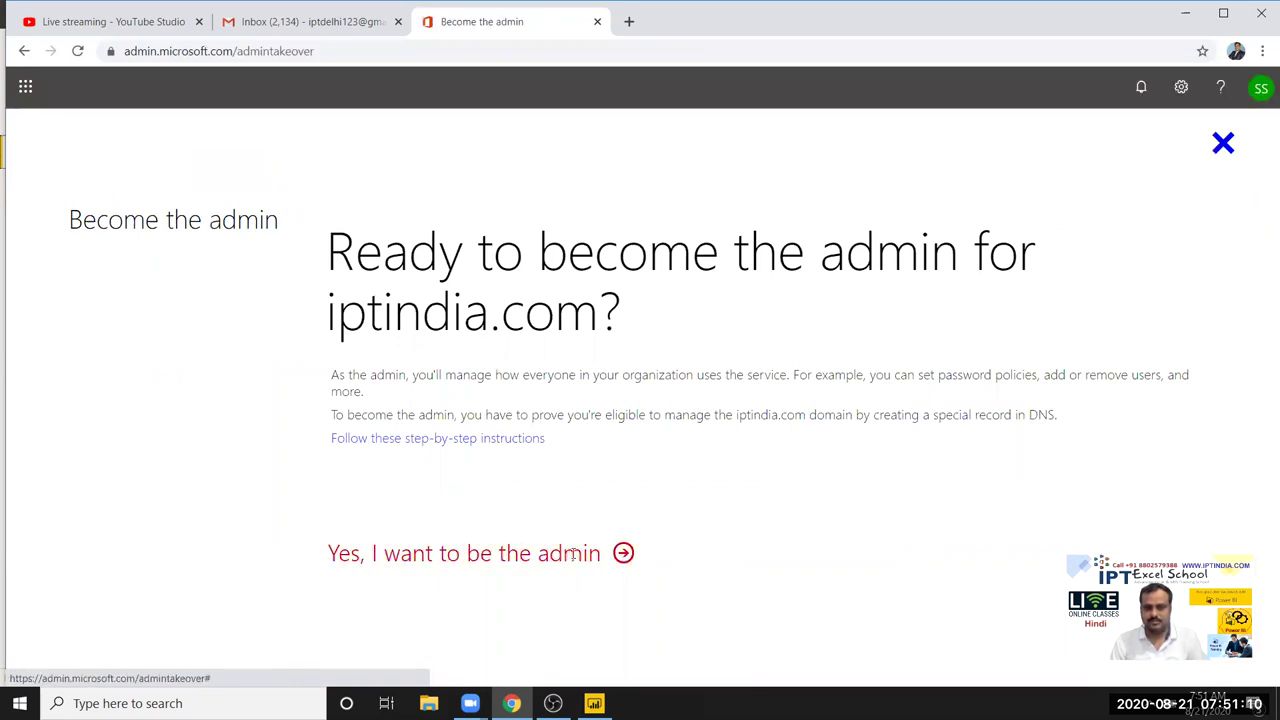
Agree to become admin for iptindia.com, select the TXT record value, then exit the process
left_click(572, 555)
scroll(592, 550, "down", 1)
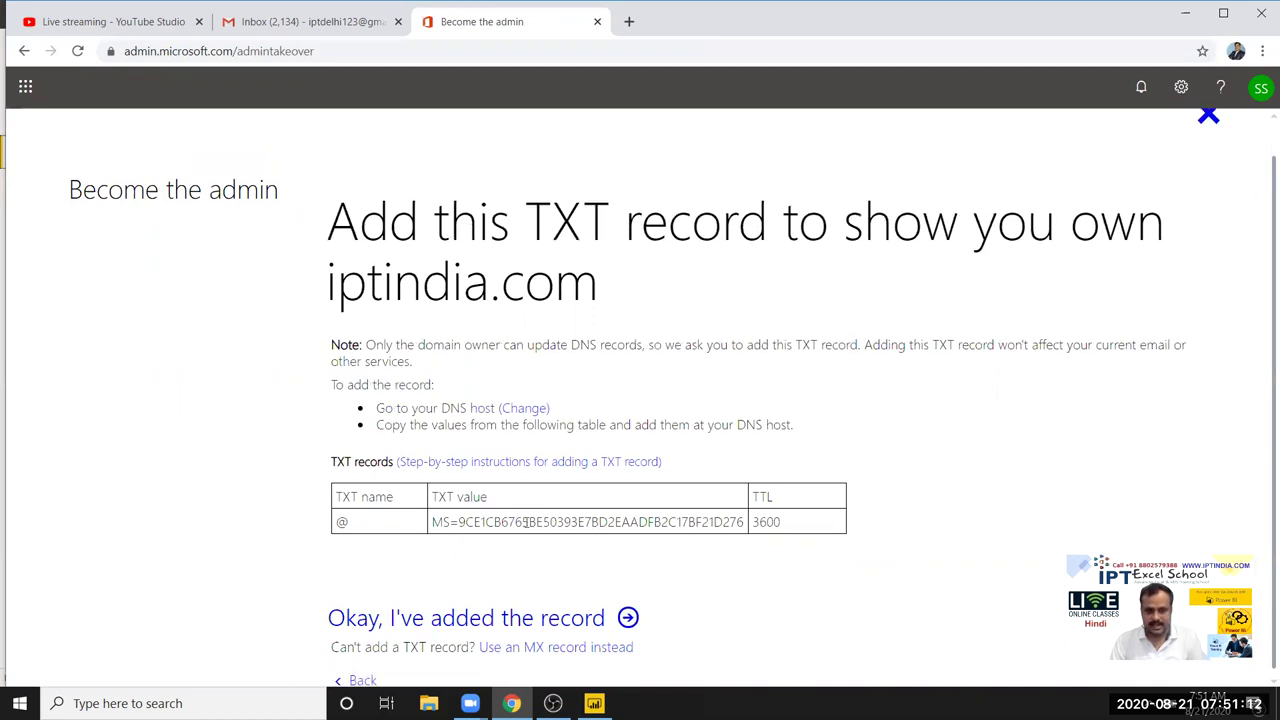
double_click(527, 522)
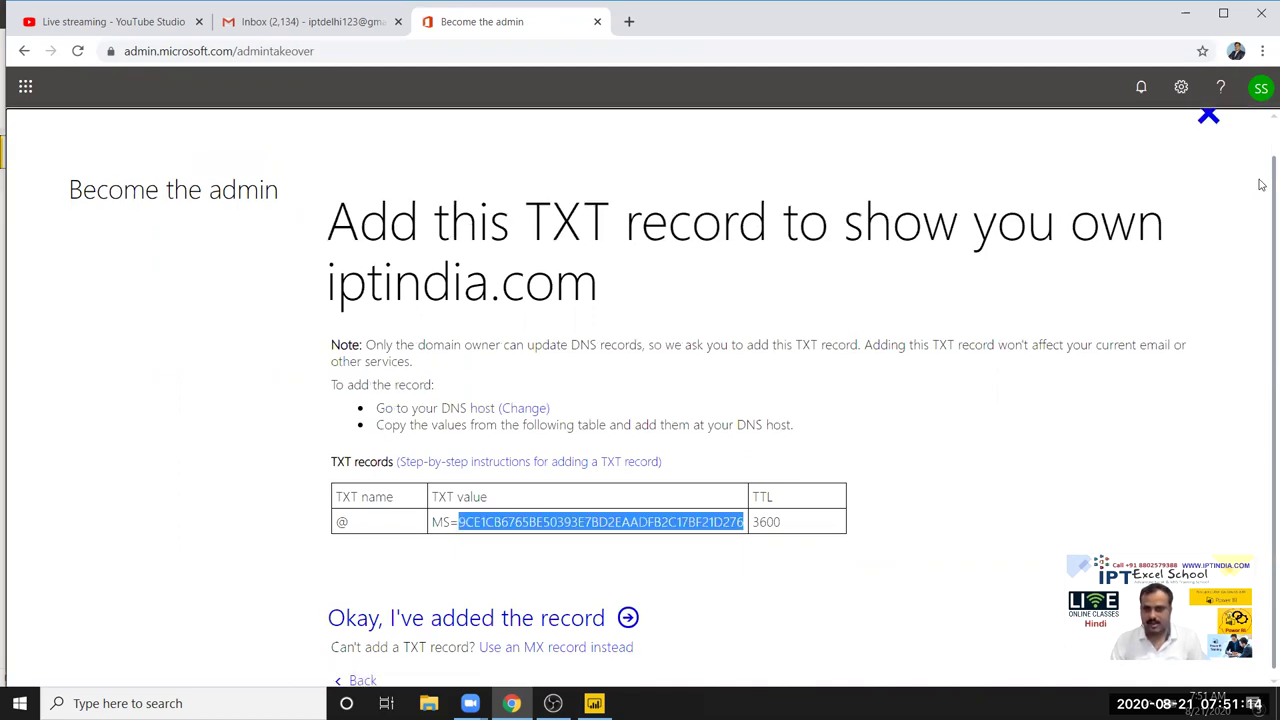
scroll(1215, 155, "up", 1)
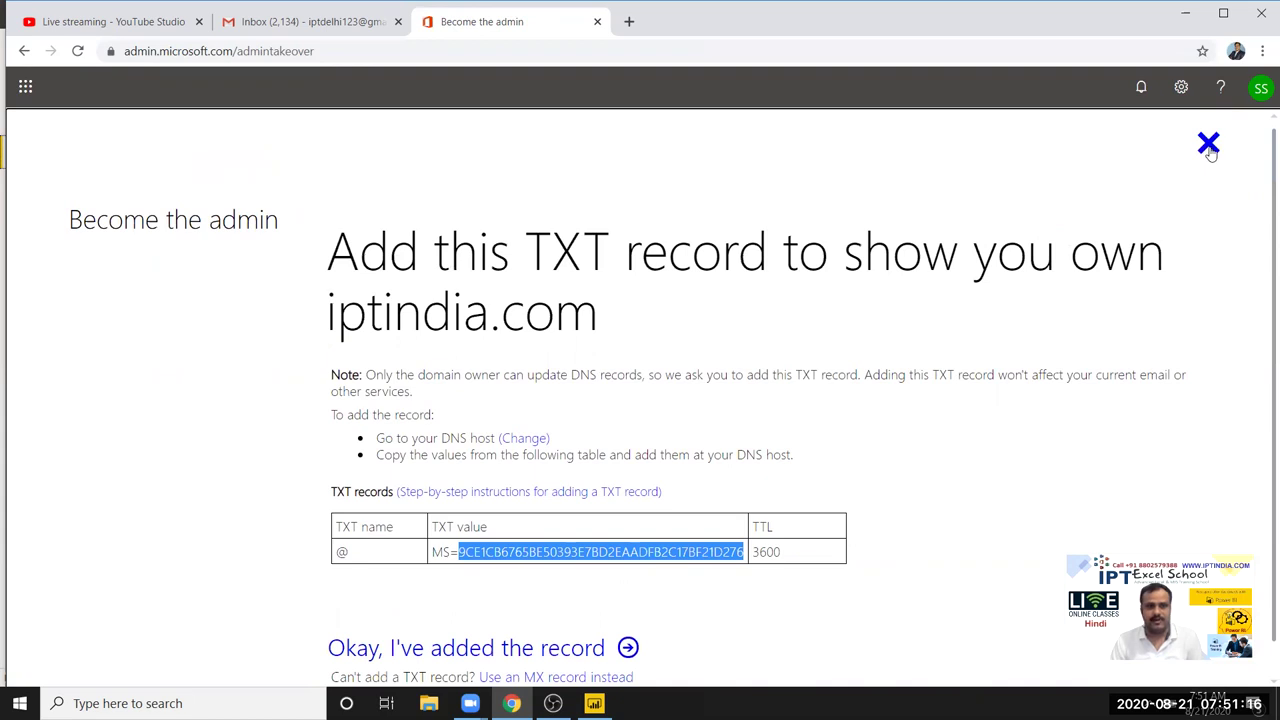
left_click(1209, 147)
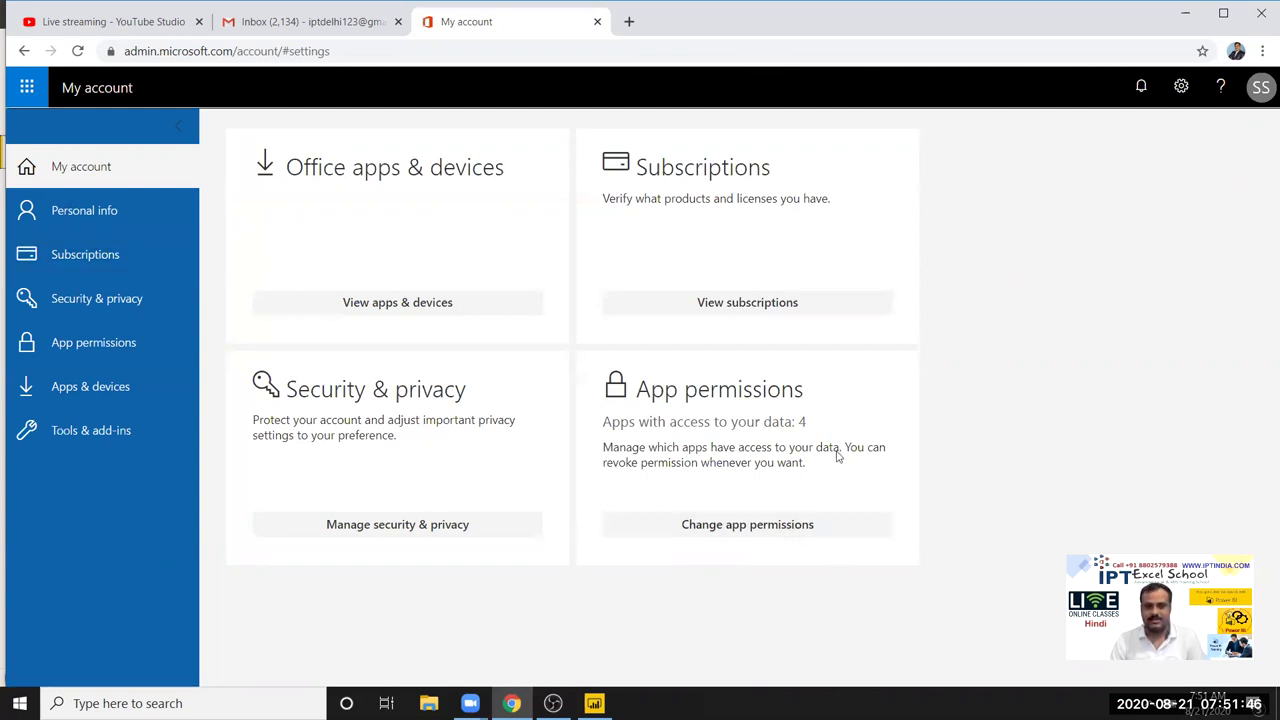
Close My account, open the Power BI pricing page in a new tab, and choose Try free twice
middle_click(440, 32)
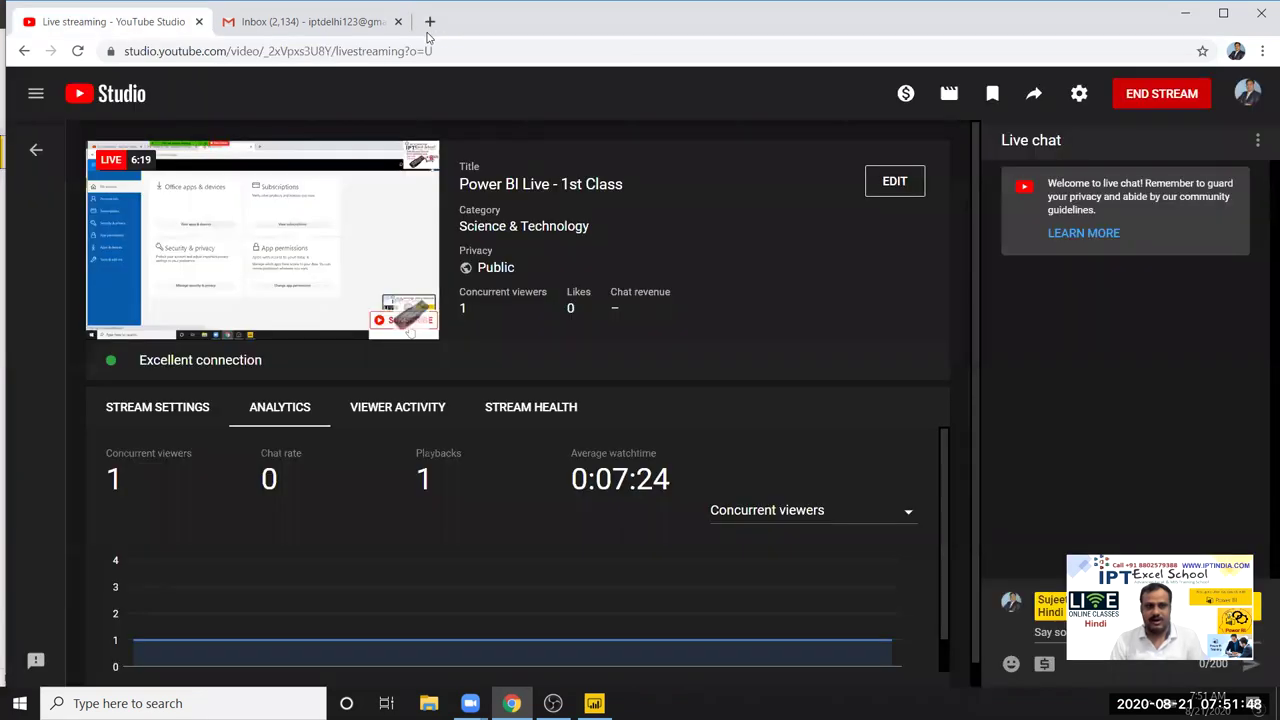
key("ctrl+t")
type("p")
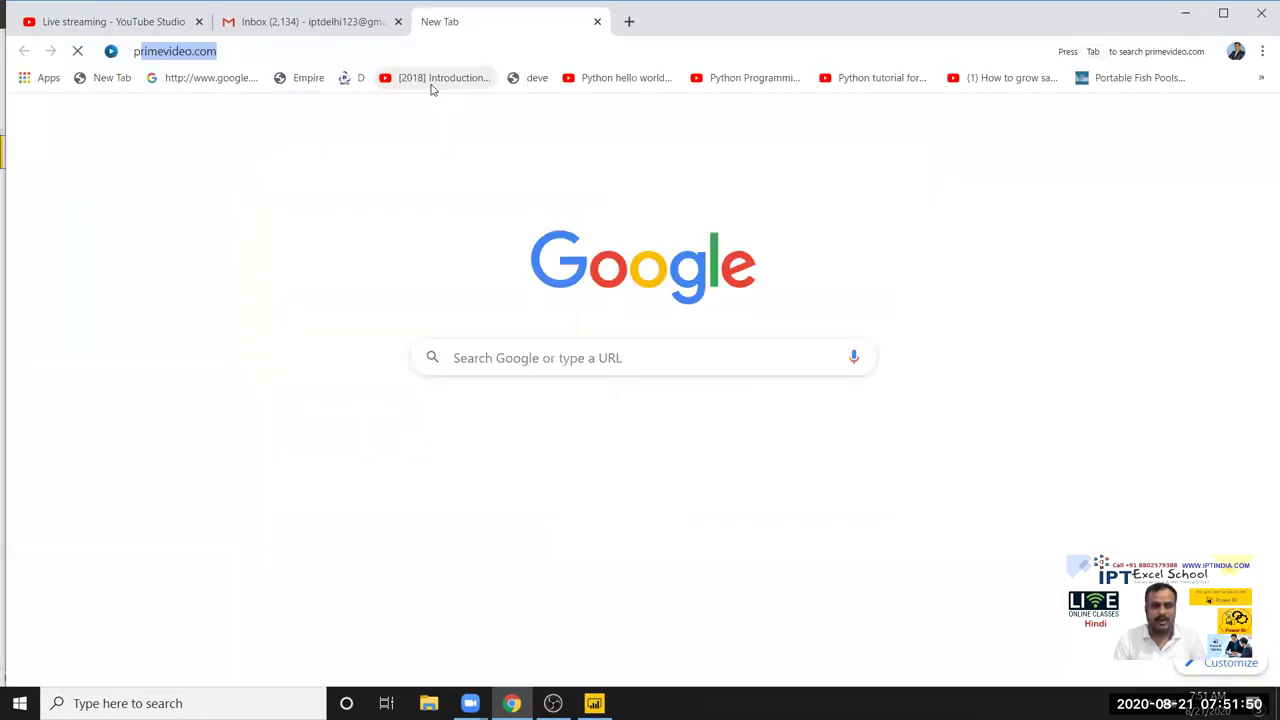
type("o")
key("Return")
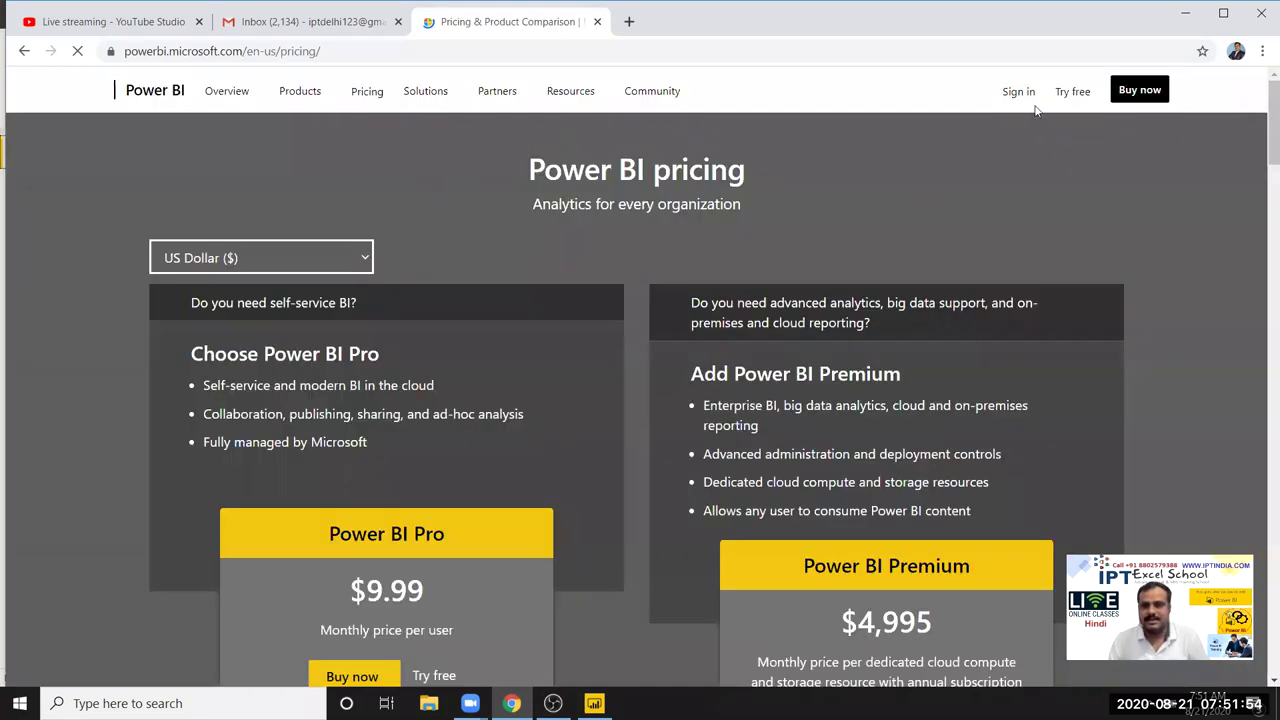
left_click(1050, 104)
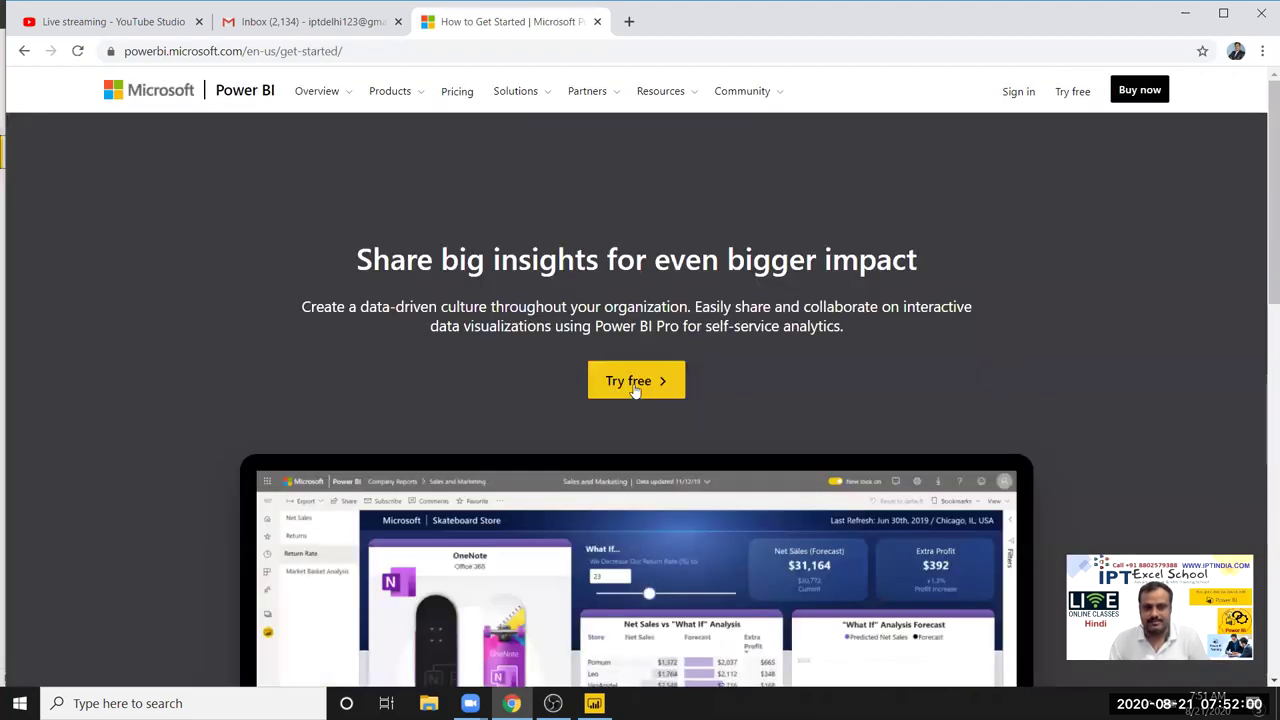
left_click(634, 389)
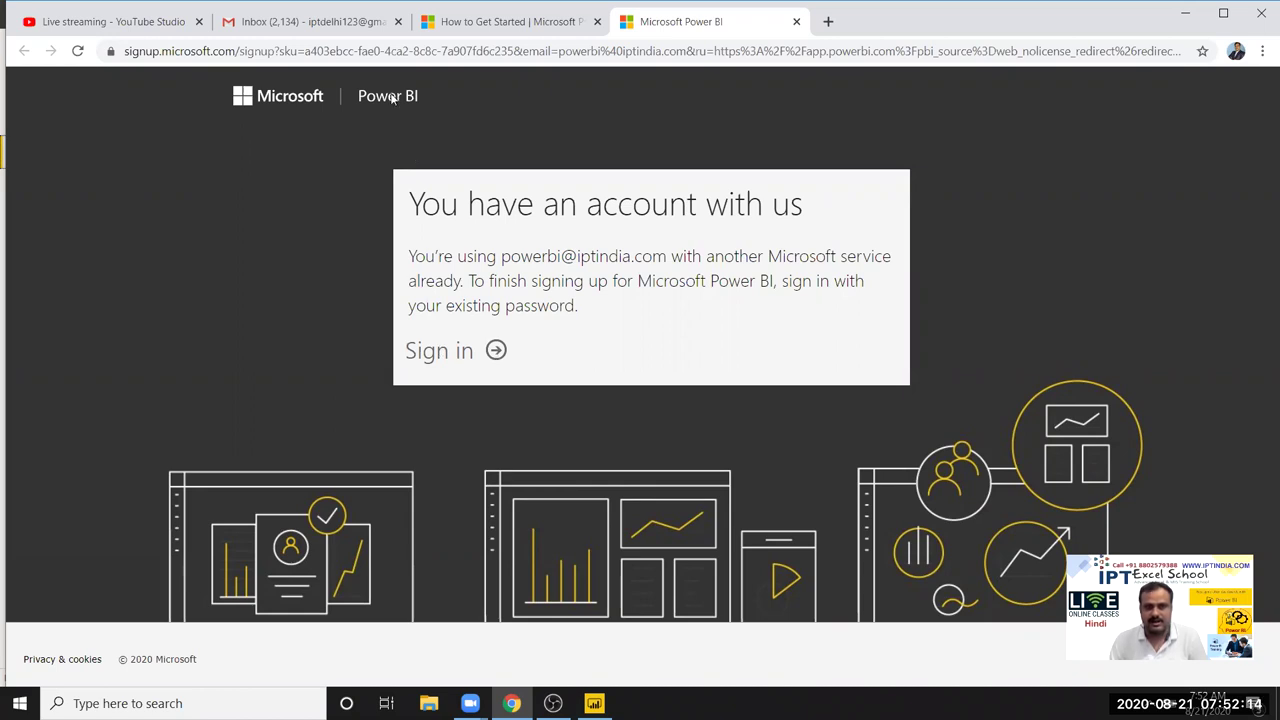
Sign in with the existing account and acknowledge the existing licence to reach Power BI home
triple_click(539, 273)
left_click(639, 387)
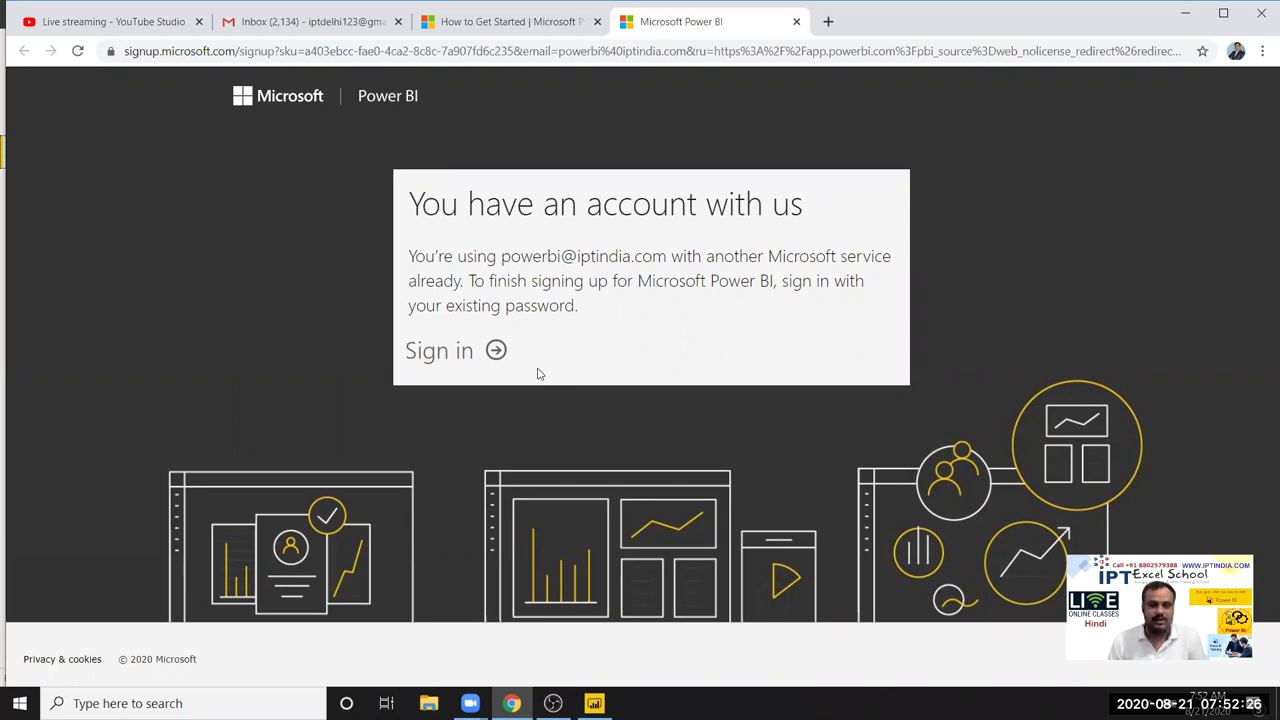
left_click(489, 358)
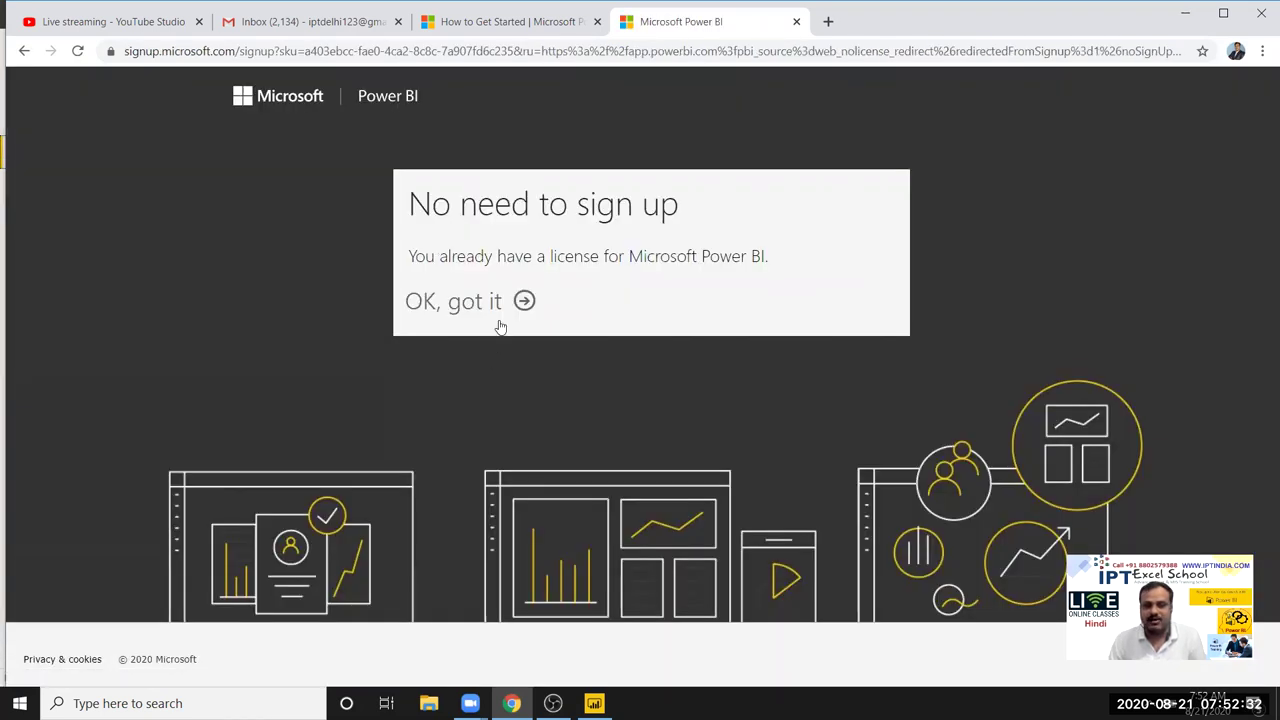
left_click(495, 302)
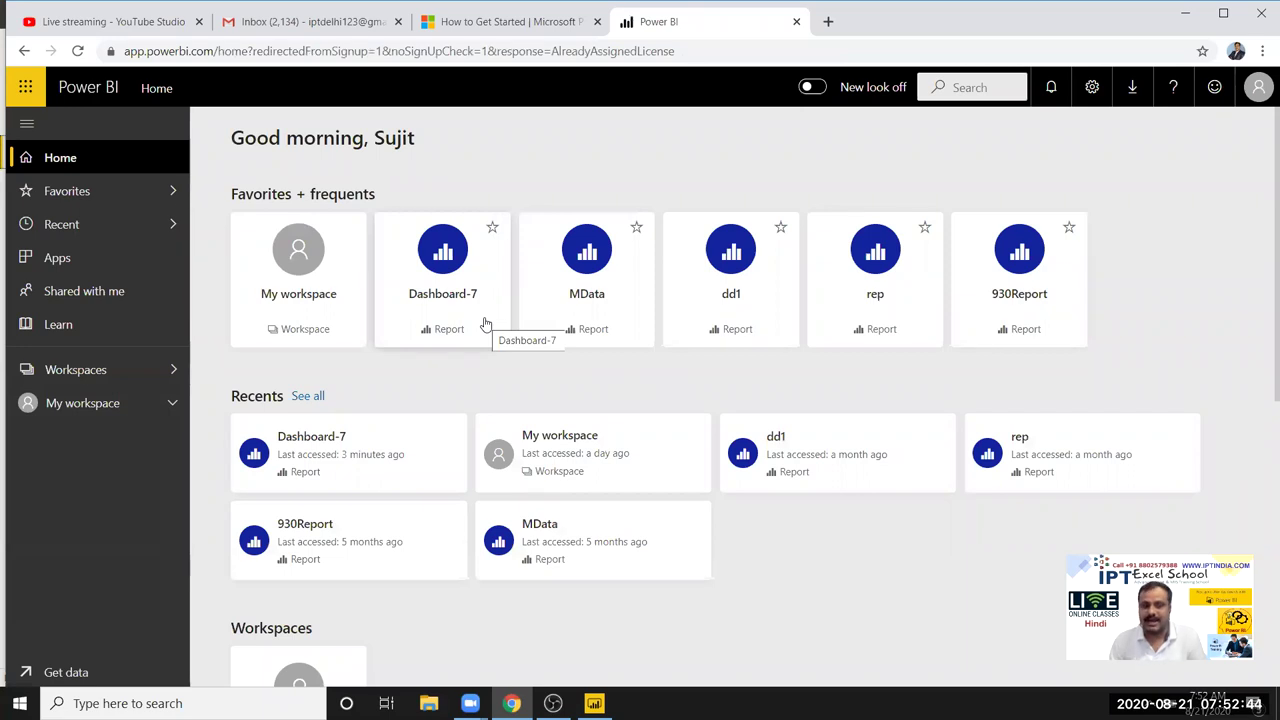
Sign out of Power BI service from the account menu and close the sign-out page
left_click(1258, 88)
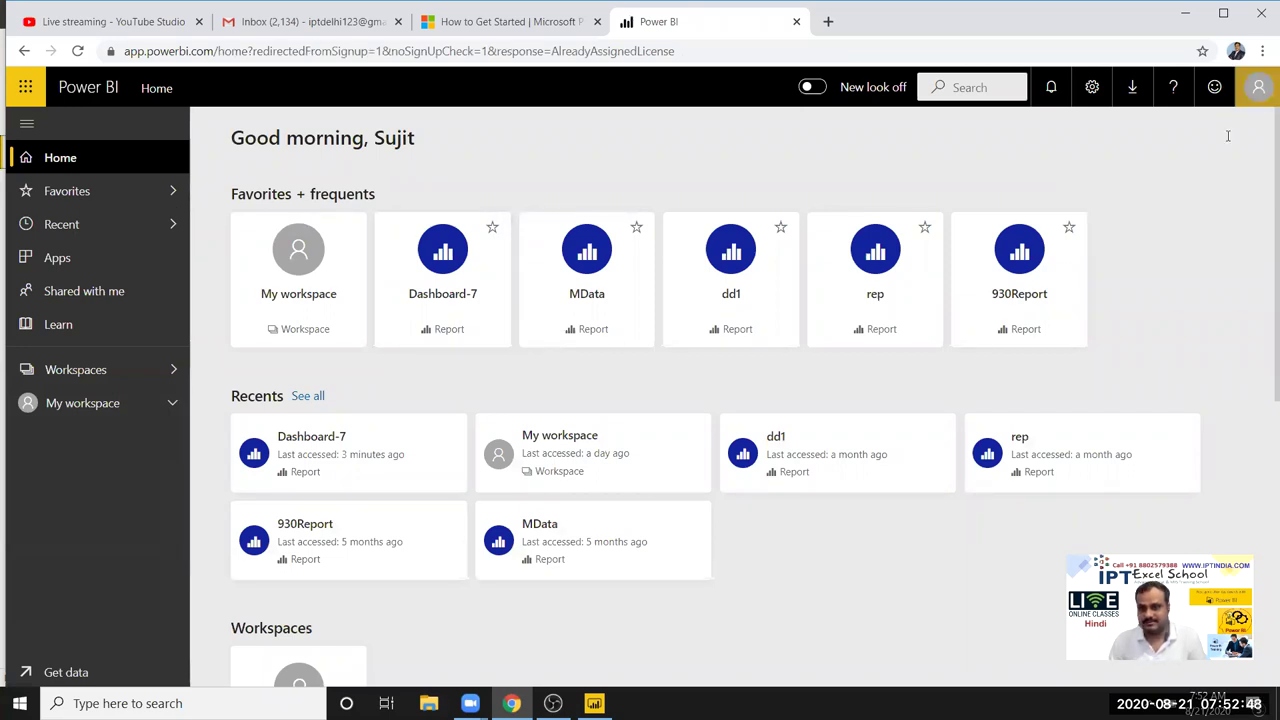
left_click(1152, 172)
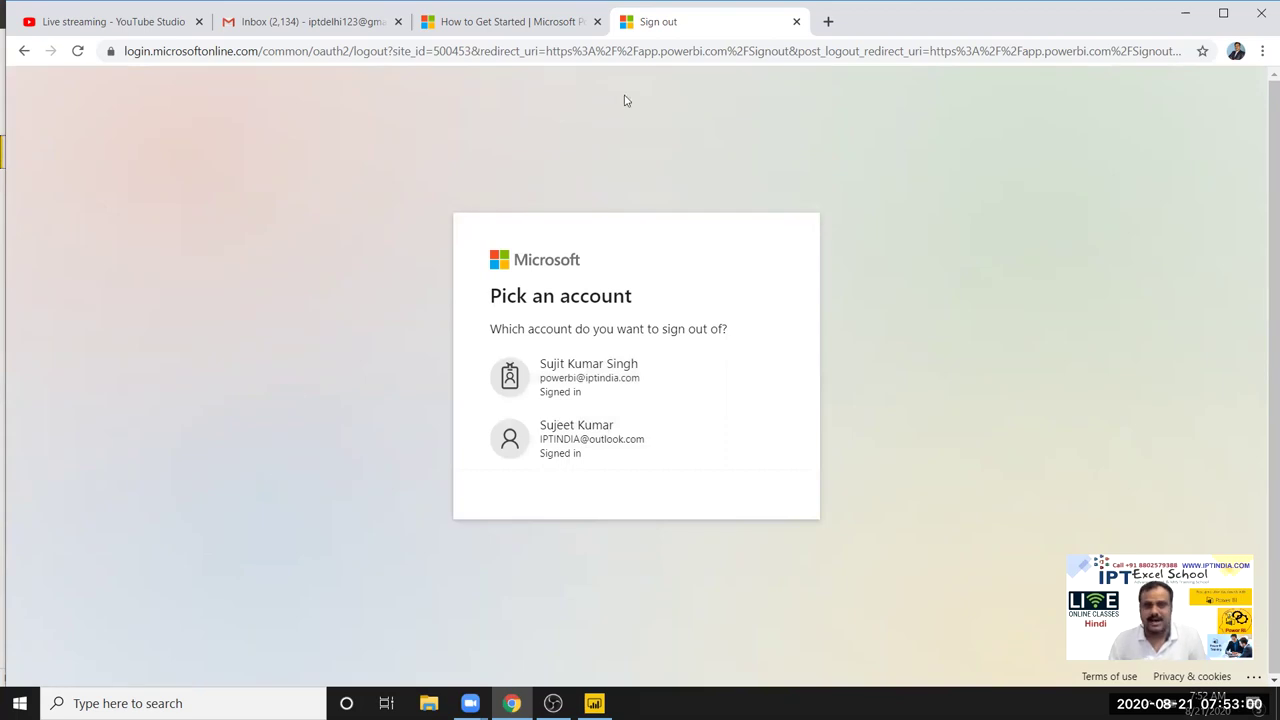
left_click(798, 22)
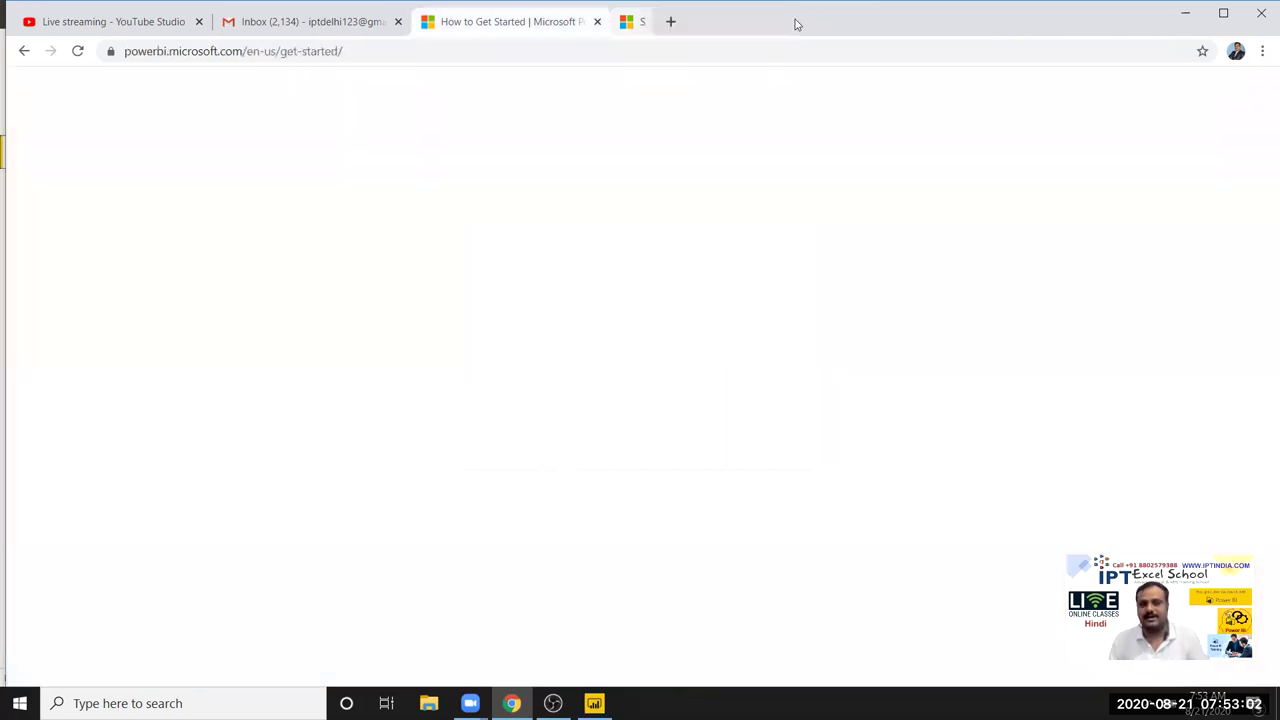
Sign back in from the Get Started page and open the account menu
left_click(1020, 100)
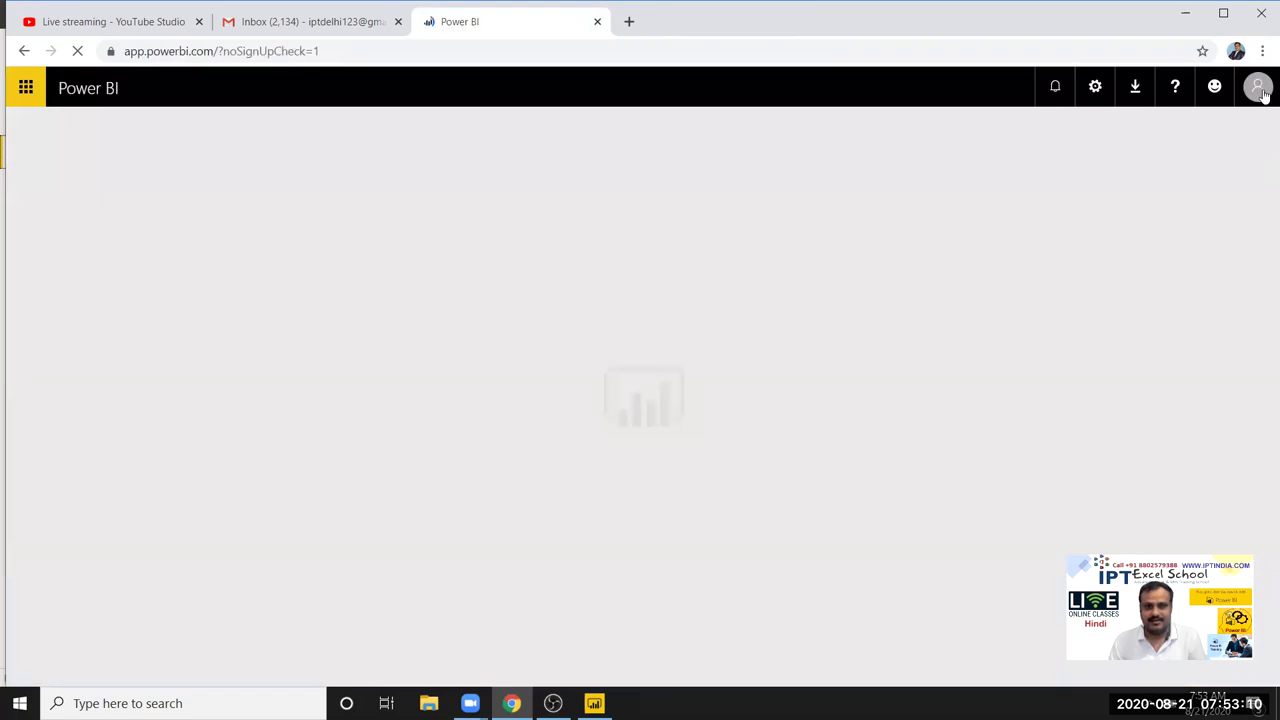
left_click(1262, 92)
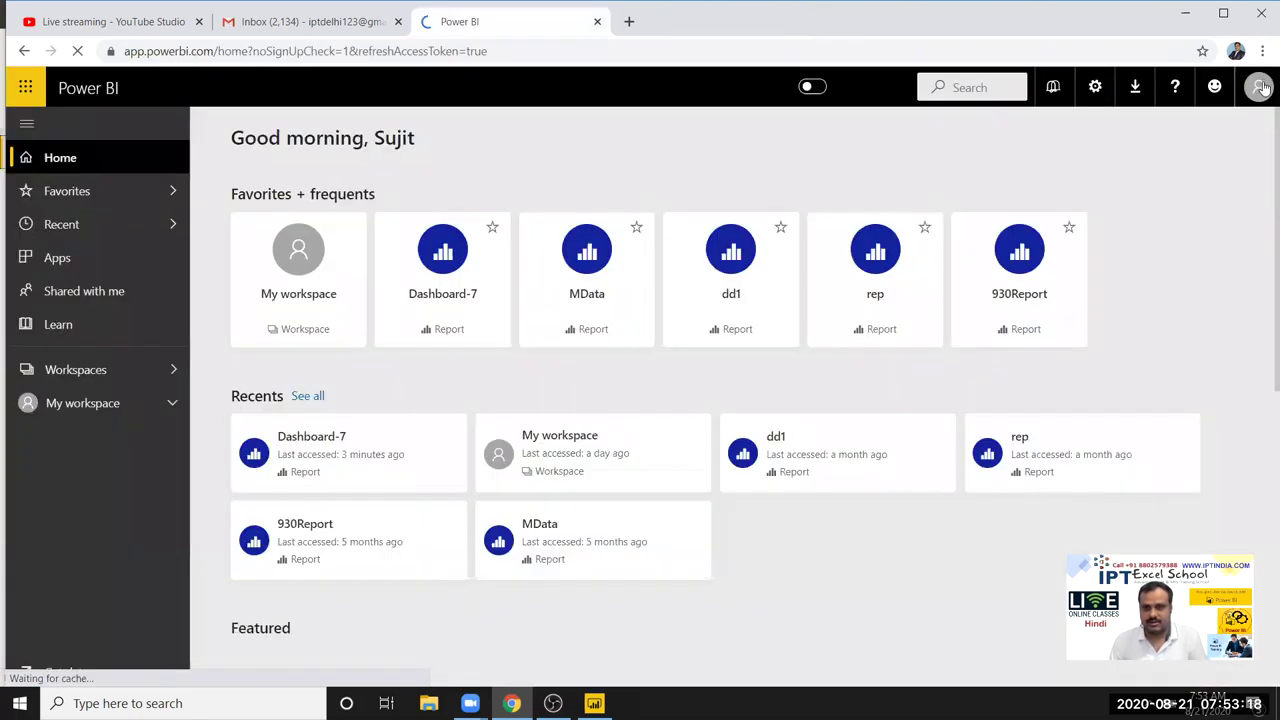
left_click(1262, 88)
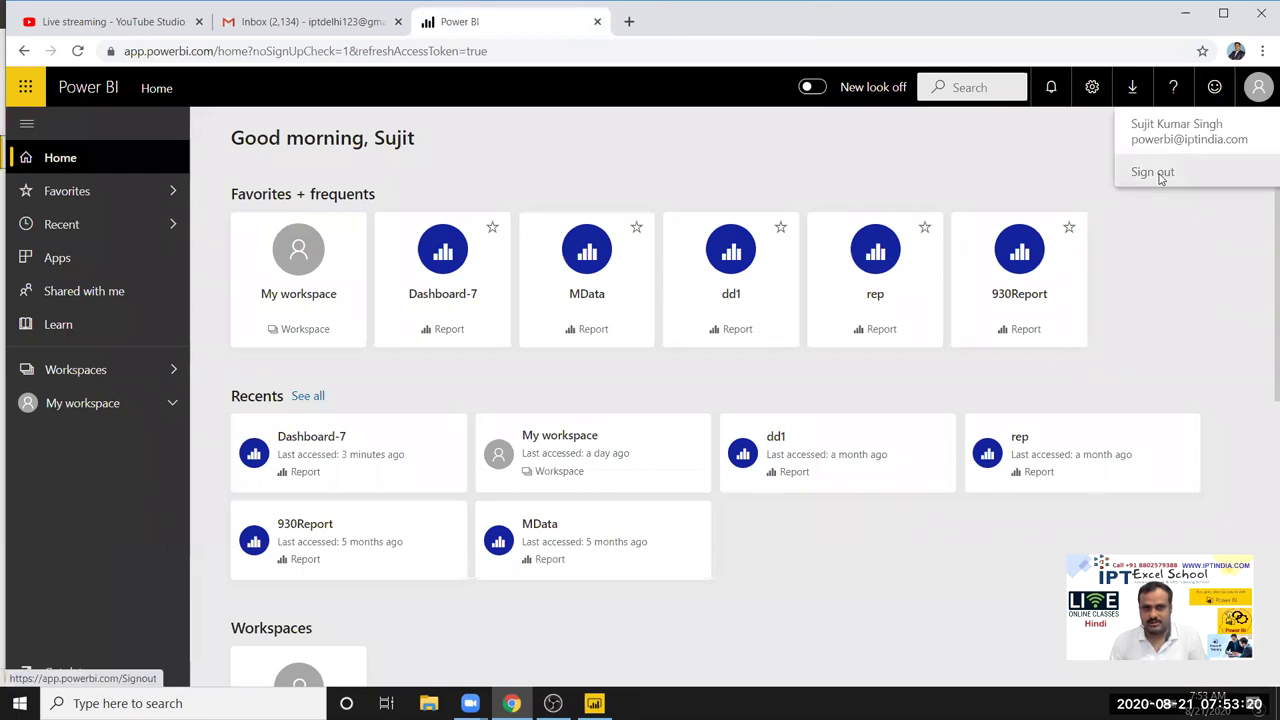
Sign out of Power BI service, choosing the second account on the Pick an account page
left_click(1153, 173)
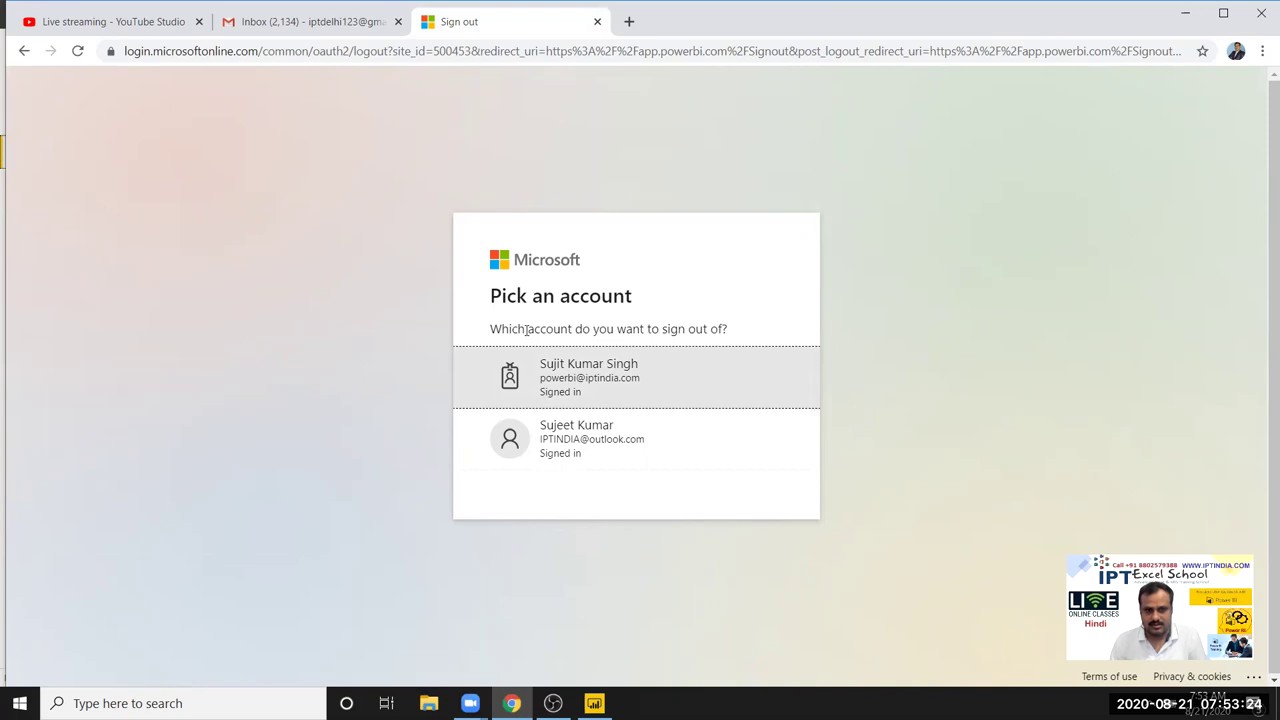
left_click_drag(667, 330, 149, 346)
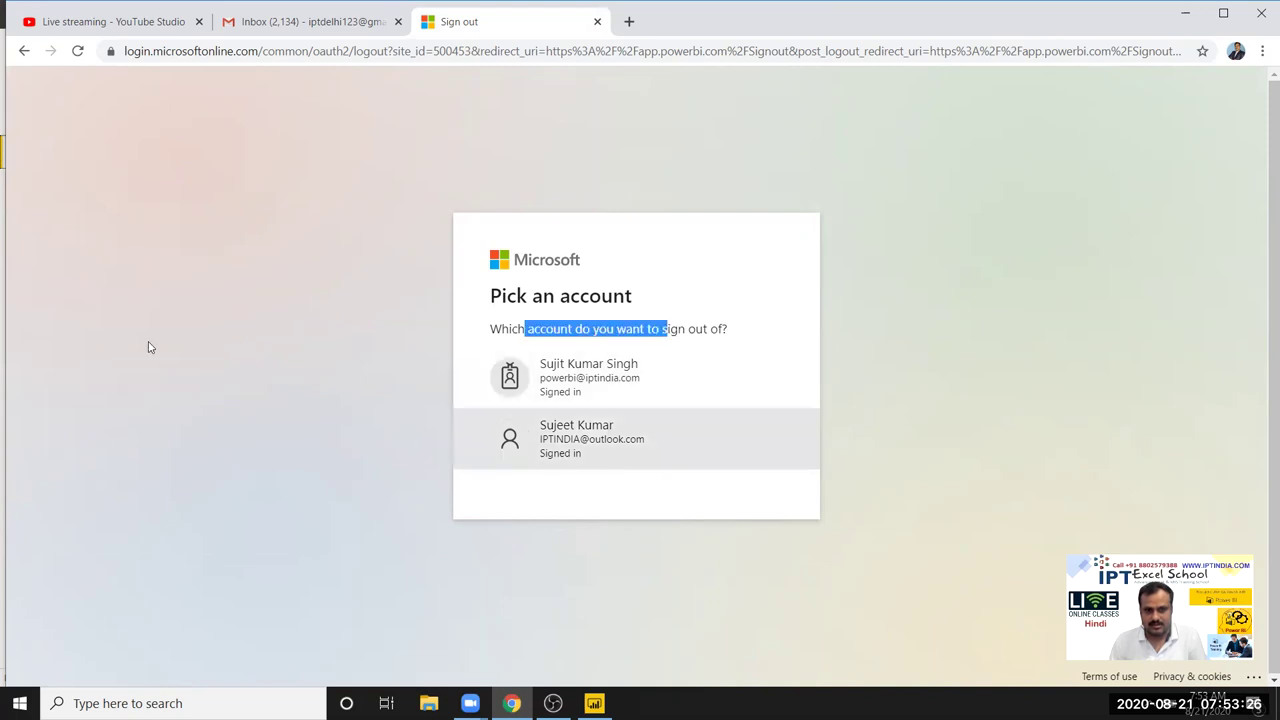
left_click(147, 346)
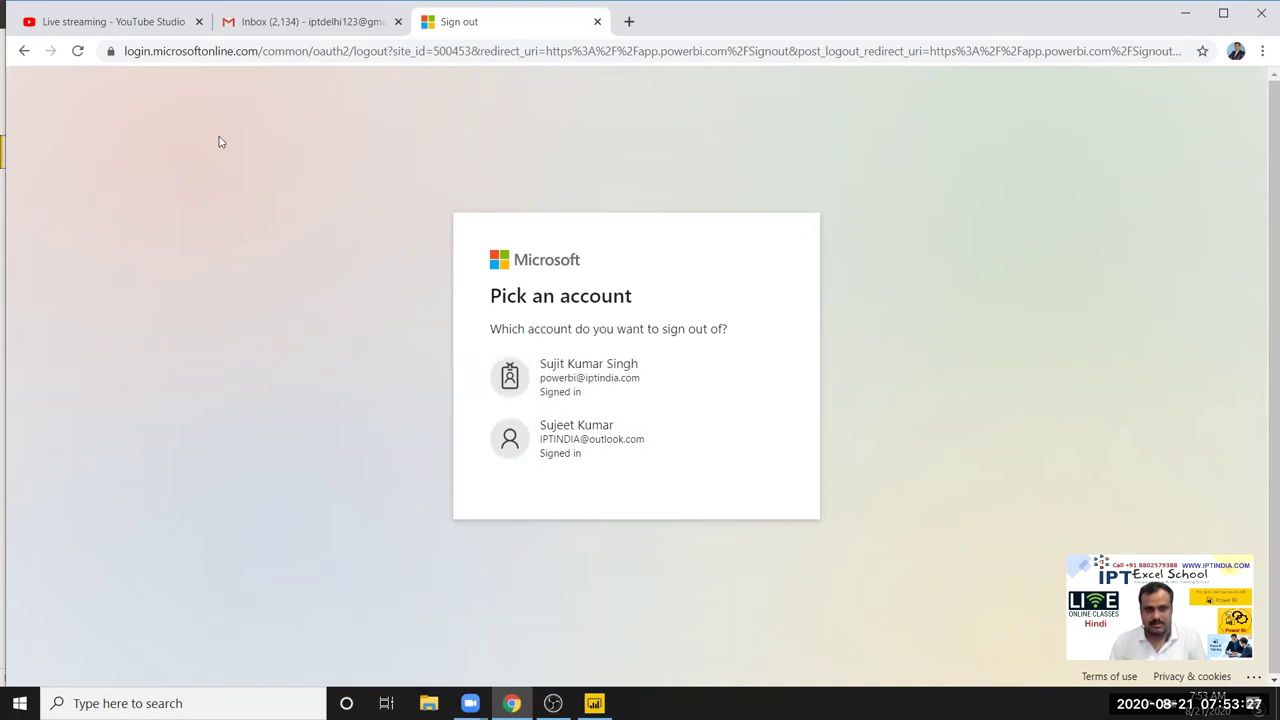
left_click(224, 53)
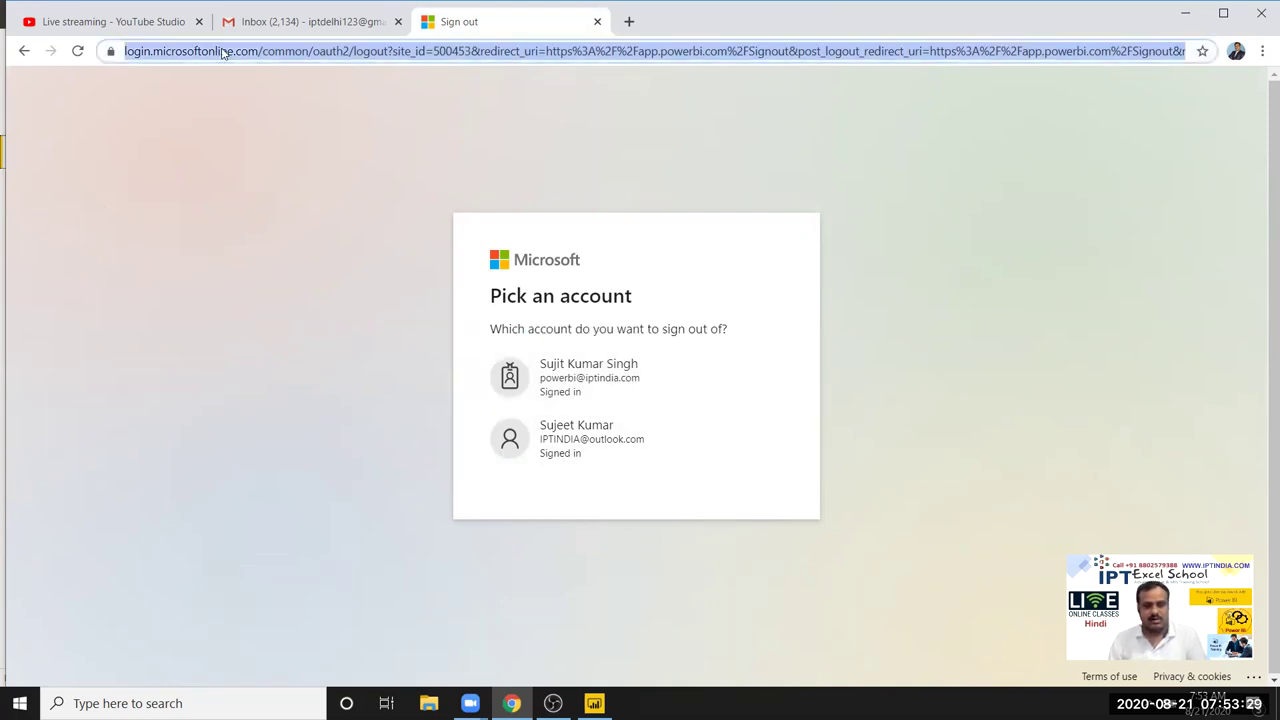
left_click(568, 441)
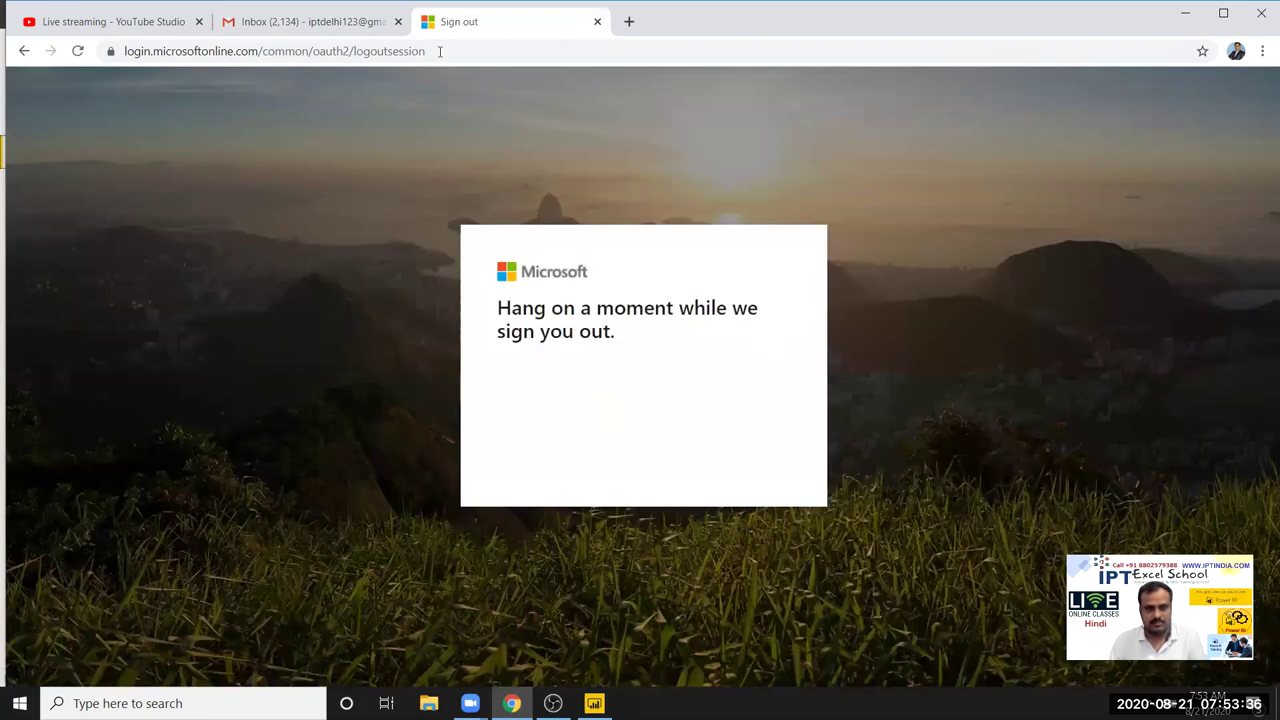
left_click(439, 51)
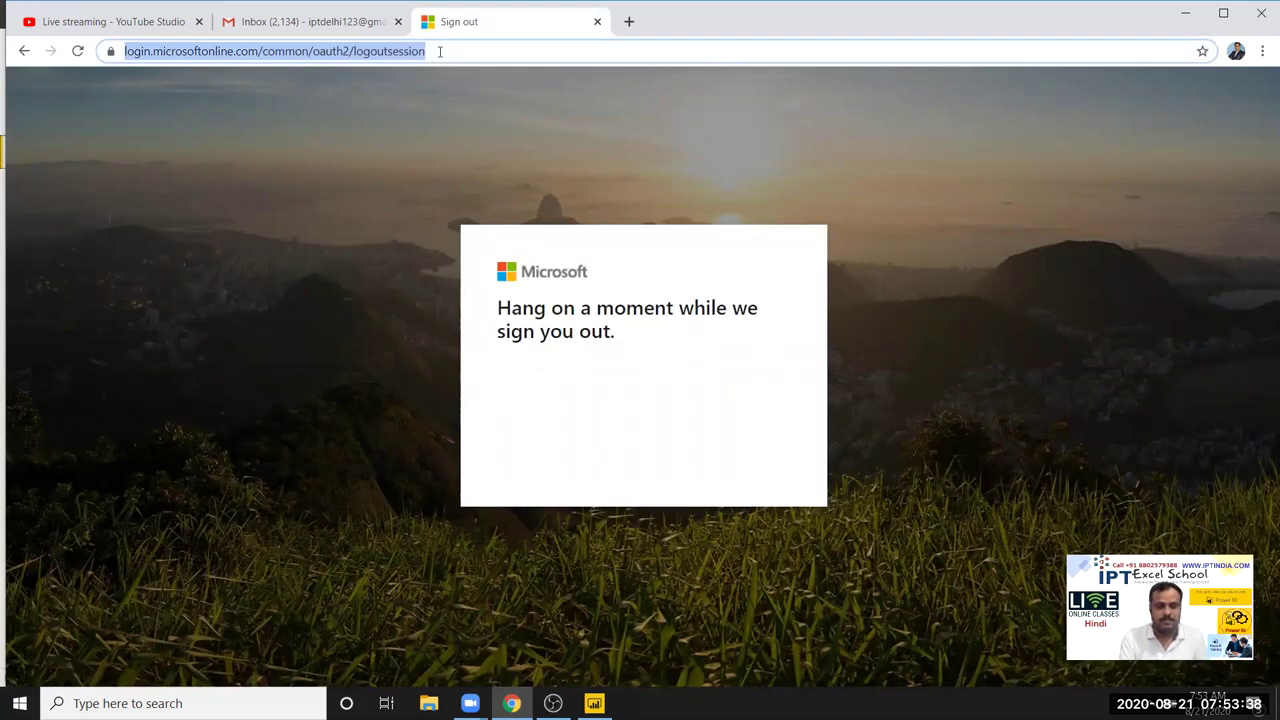
Go to the Power BI pricing page, start signing in there, then close the tab
type("po")
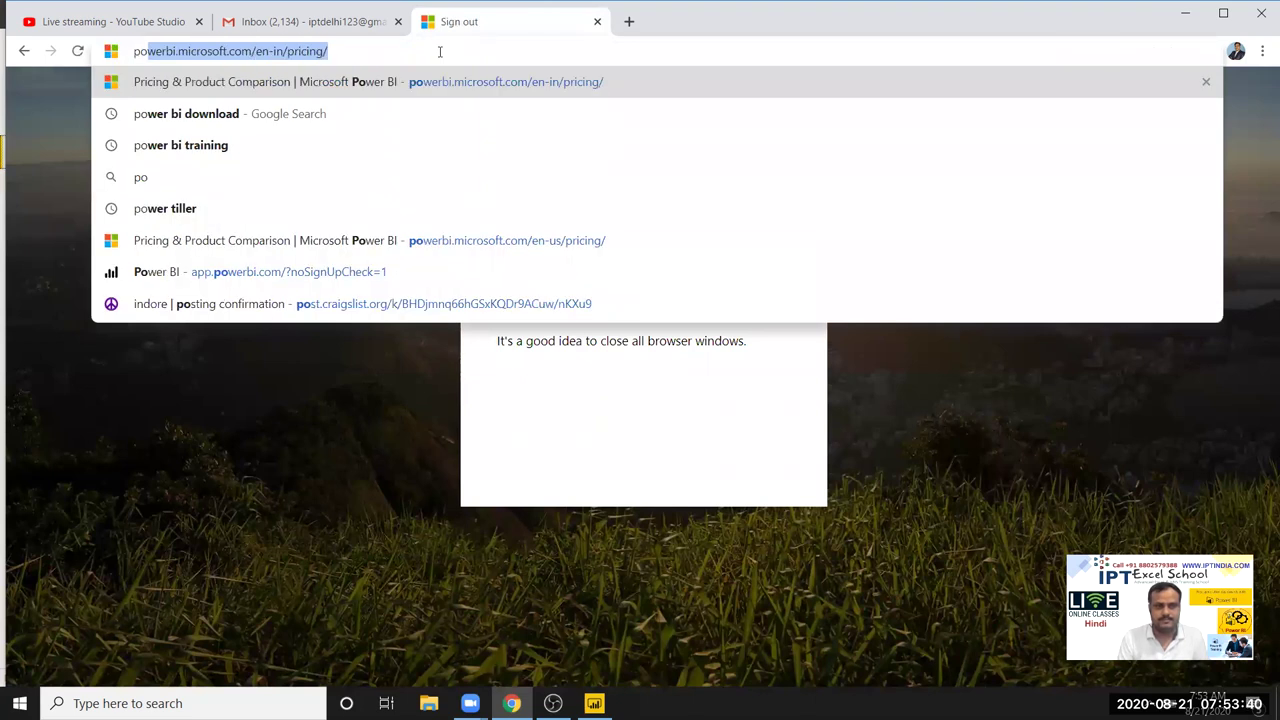
key("Return")
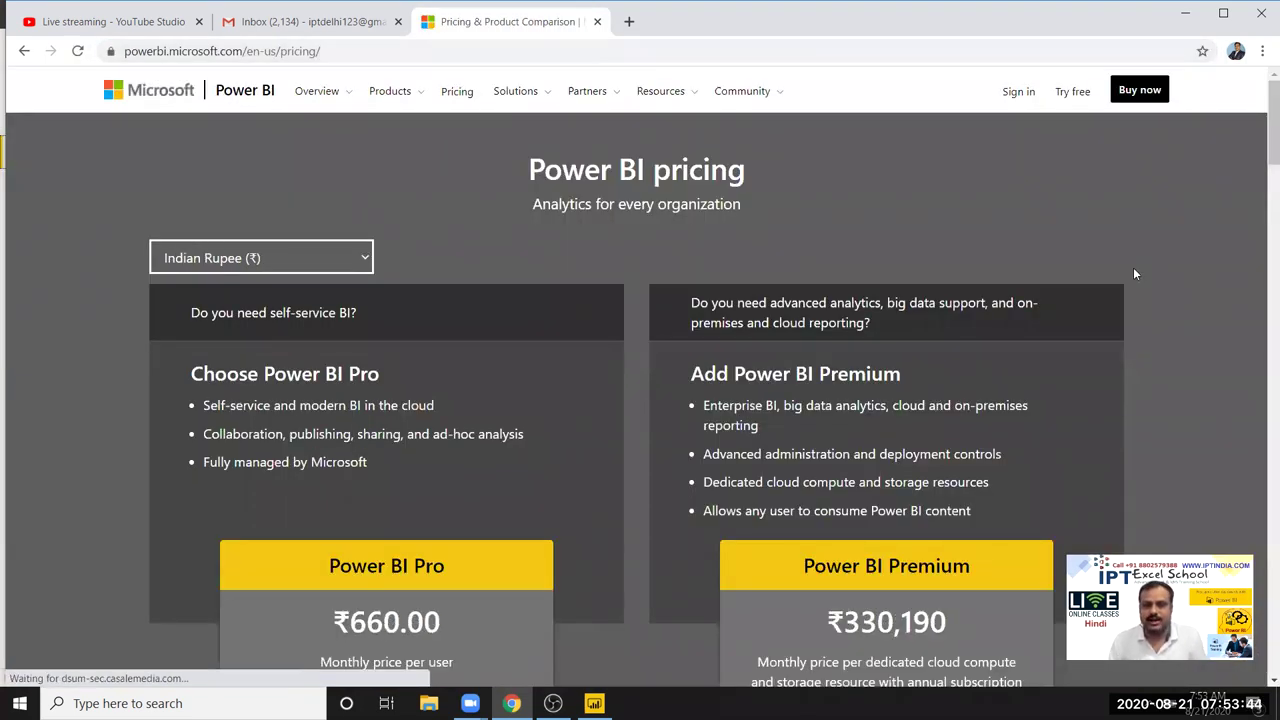
left_click(1027, 101)
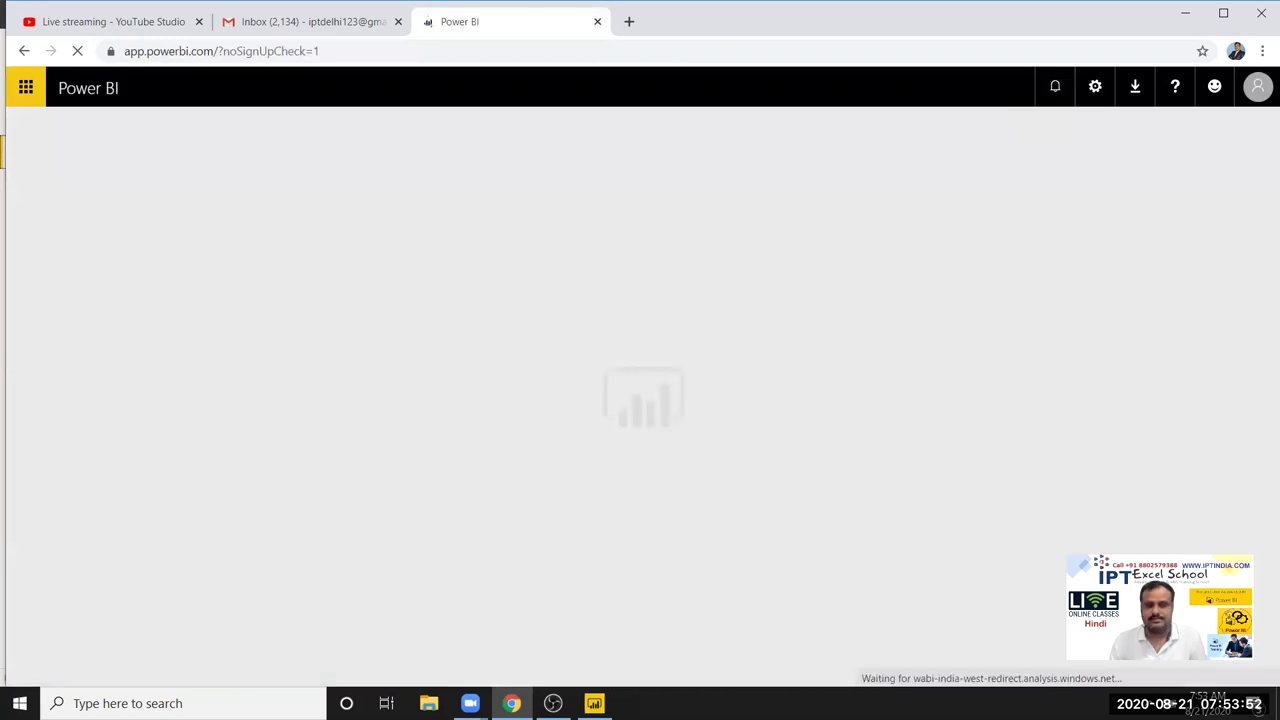
key("ctrl+w")
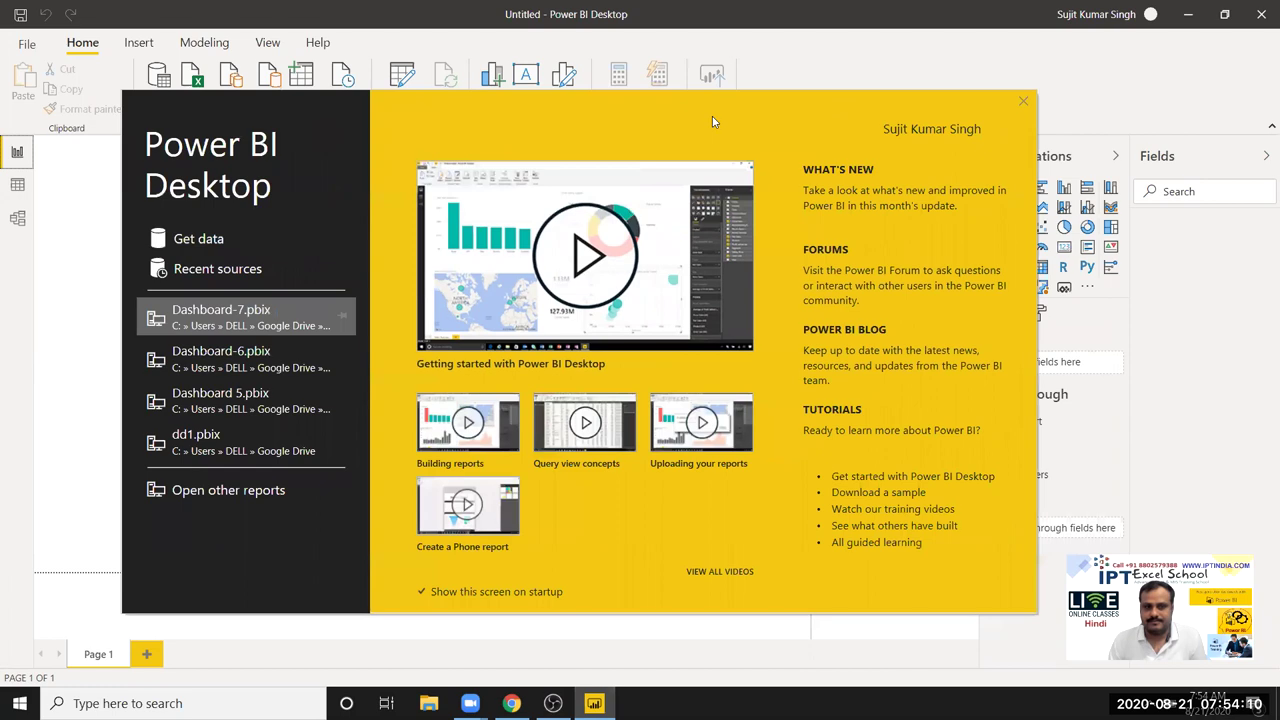
left_click_drag(712, 116, 752, 129)
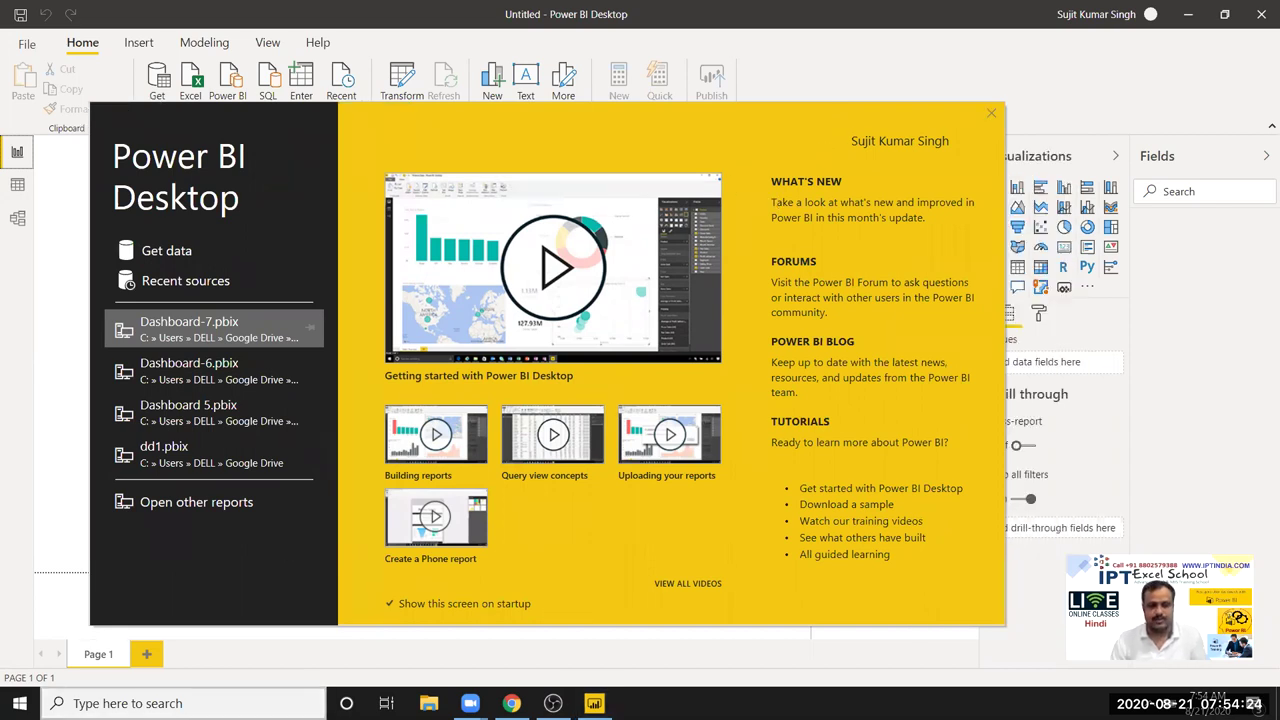
key("super+s")
type("power bi desktop")
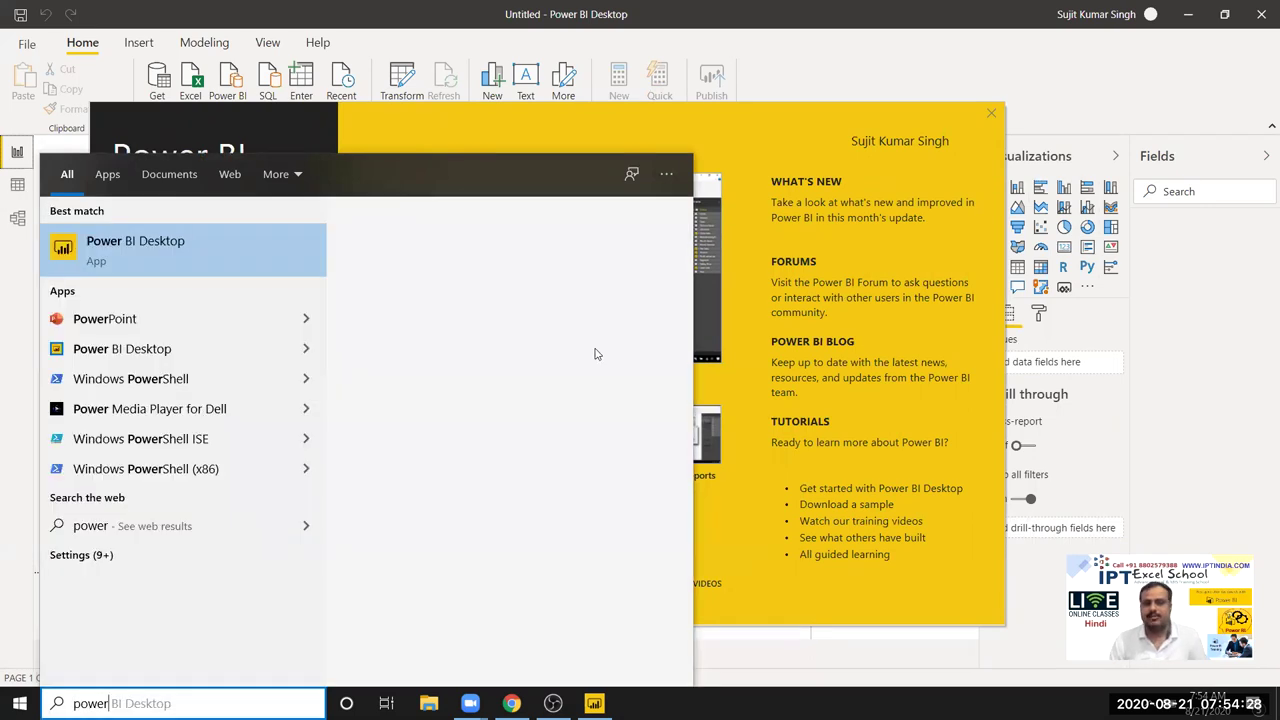
key("Escape")
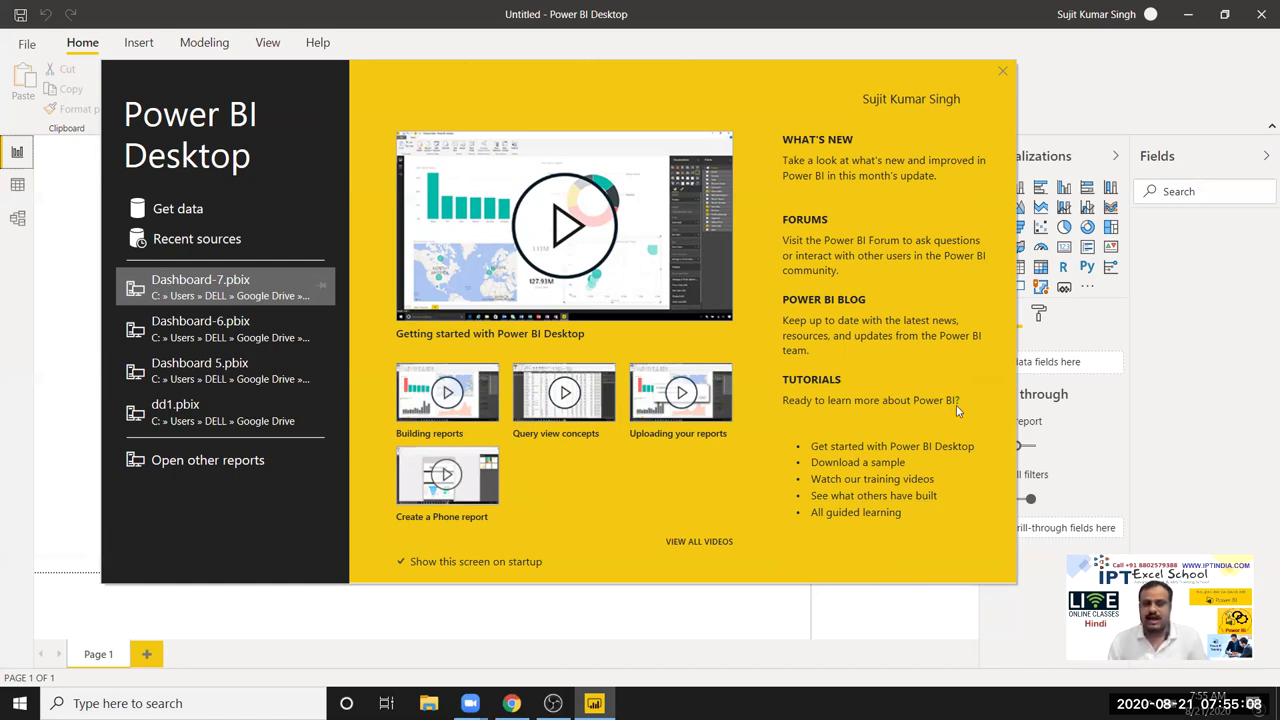
Close the start screen and begin importing data from an Excel workbook via Get data
left_click(1003, 74)
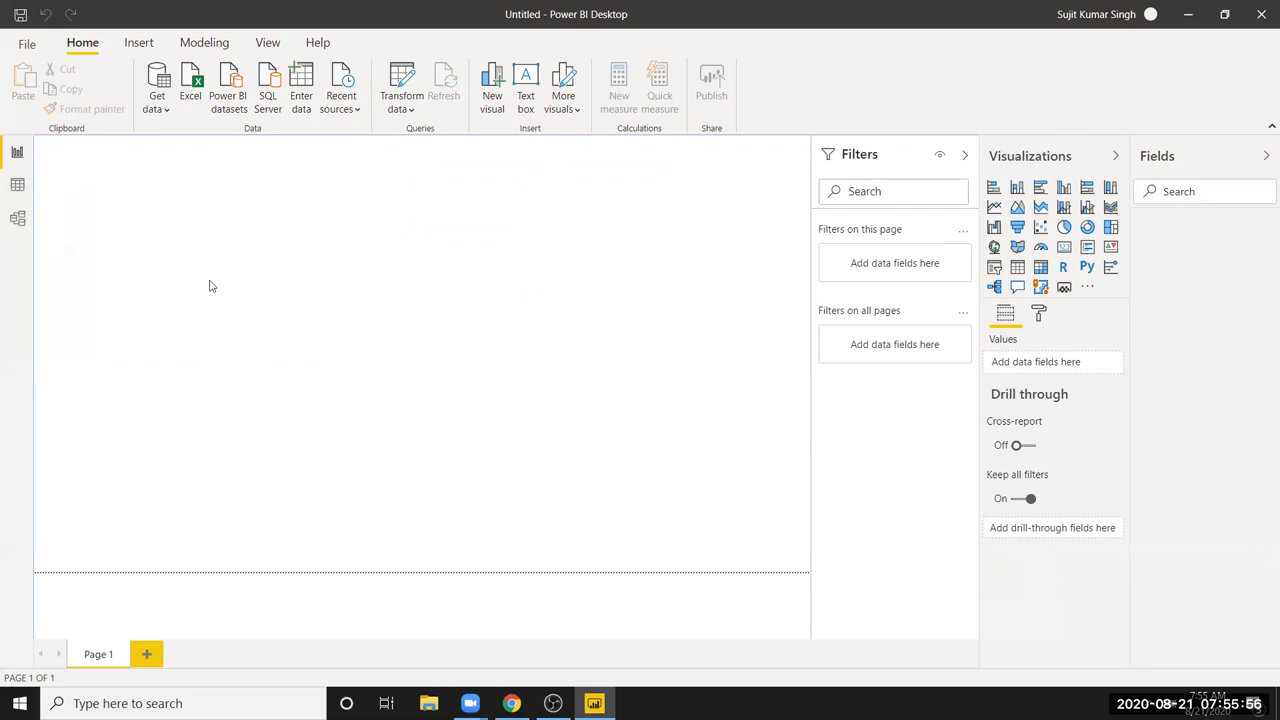
left_click(149, 112)
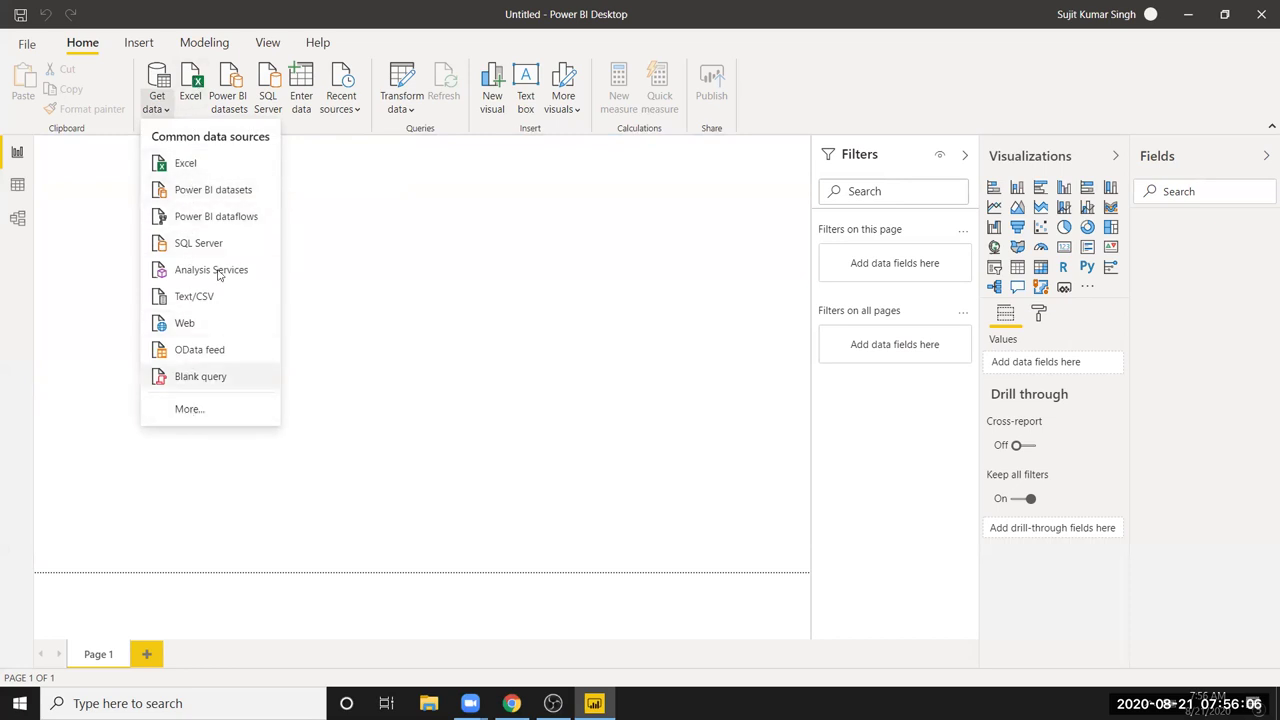
left_click(197, 100)
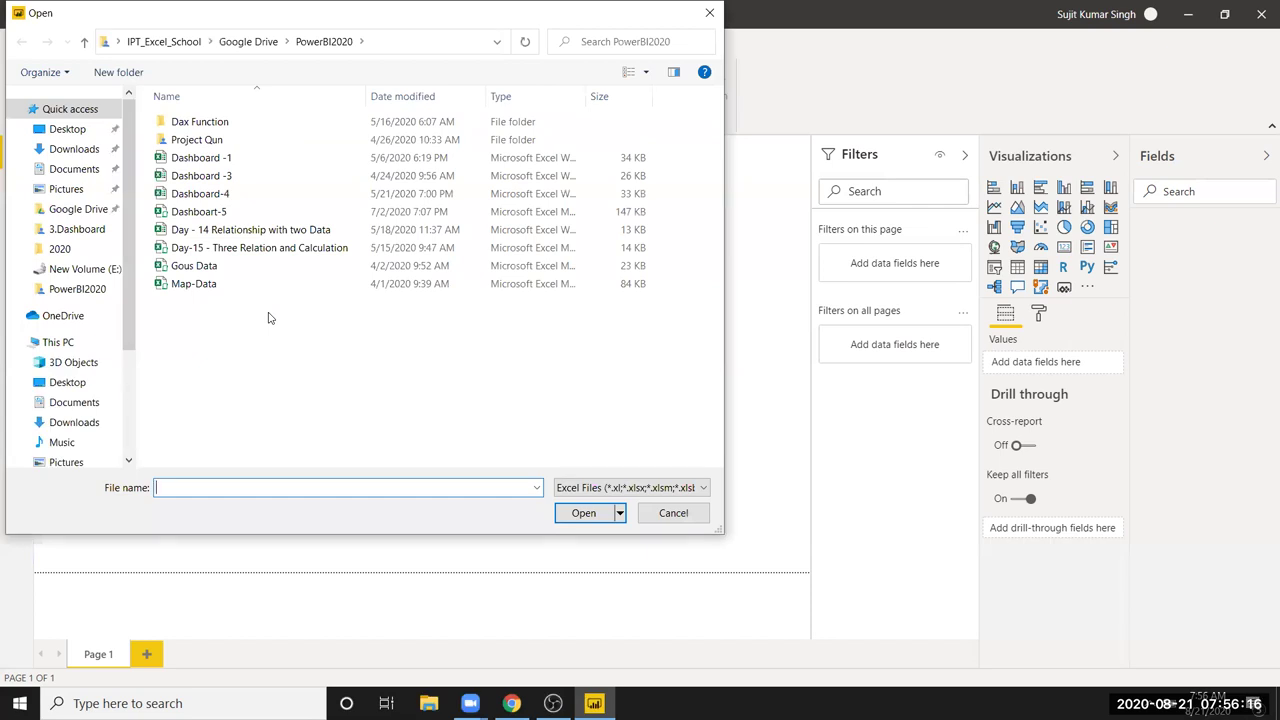
Open the Map-Data workbook from the PowerBI2020 folder
left_click(222, 285)
left_click(584, 516)
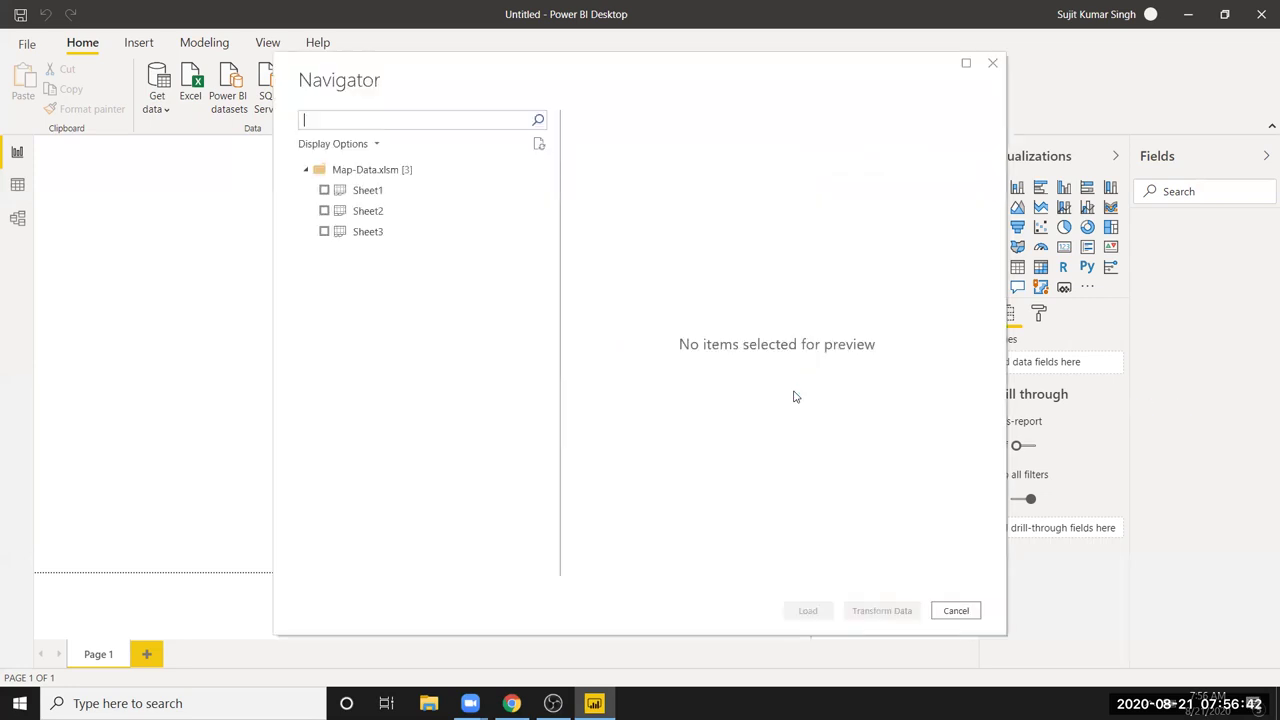
Tick Sheet1 in the Navigator, scroll its preview, and load it
left_click(324, 191)
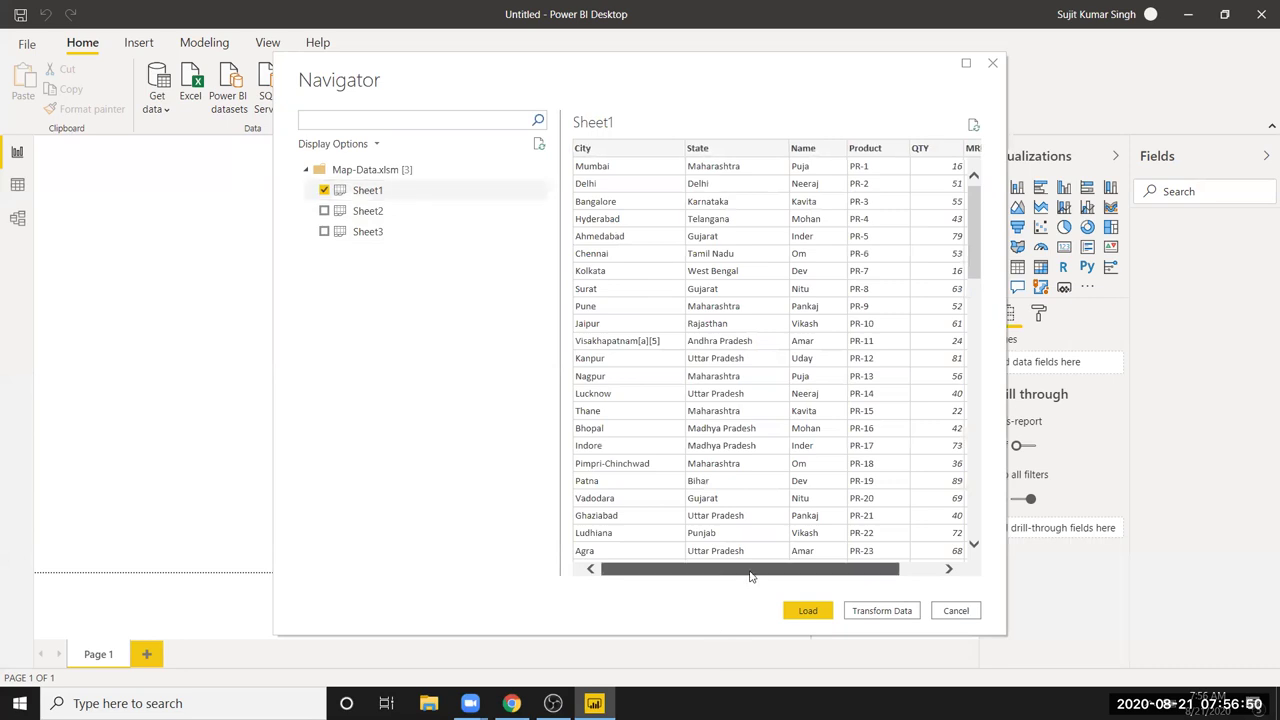
left_click_drag(715, 577, 885, 577)
left_click_drag(699, 580, 674, 580)
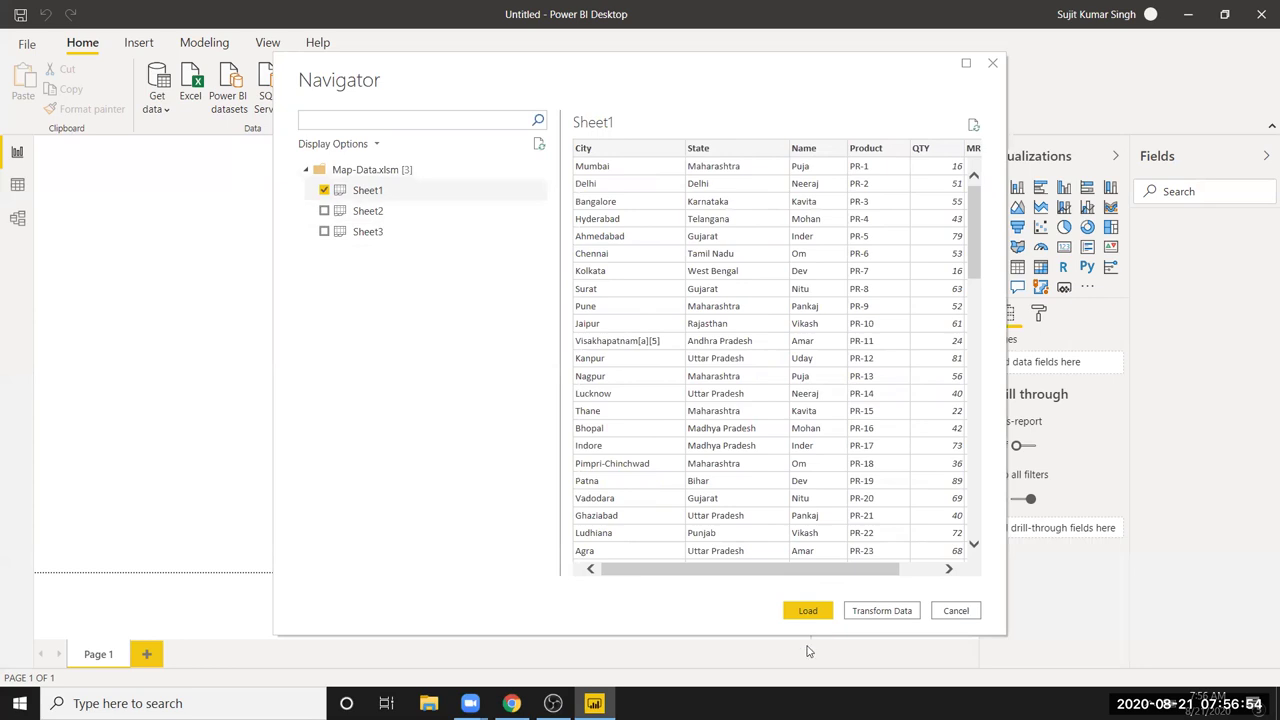
key("alt+Tab")
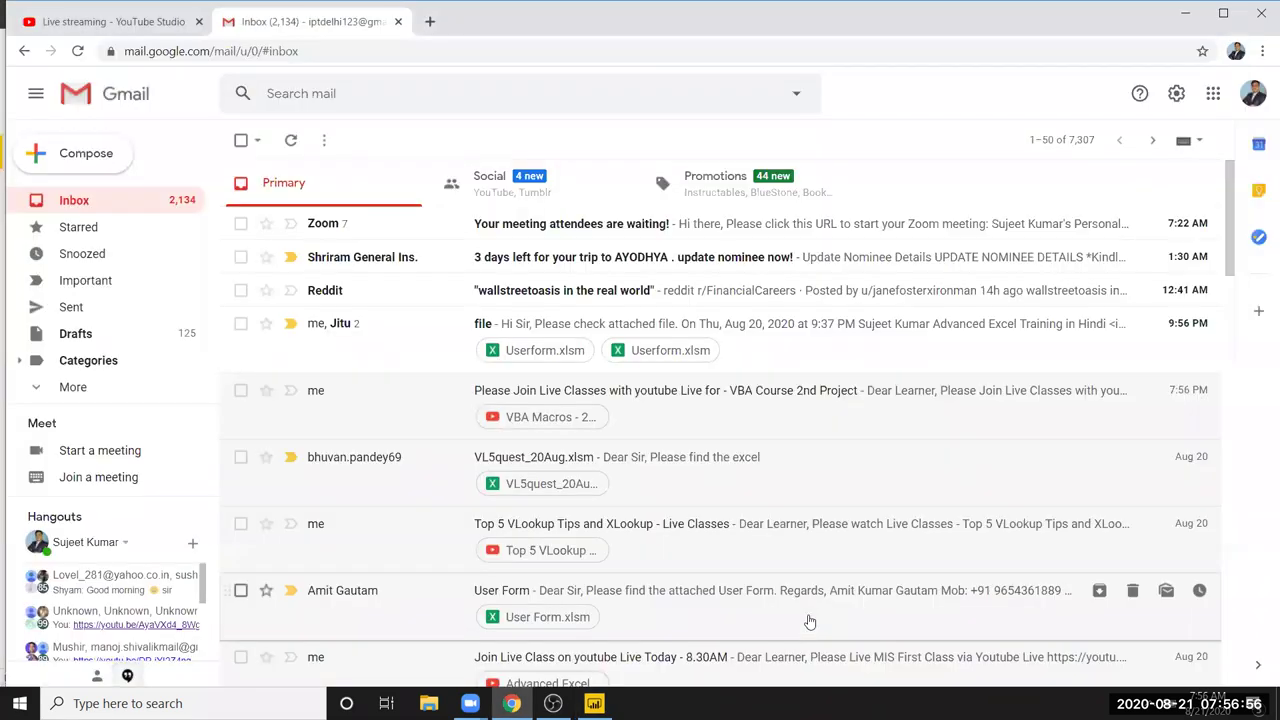
key("alt+Tab")
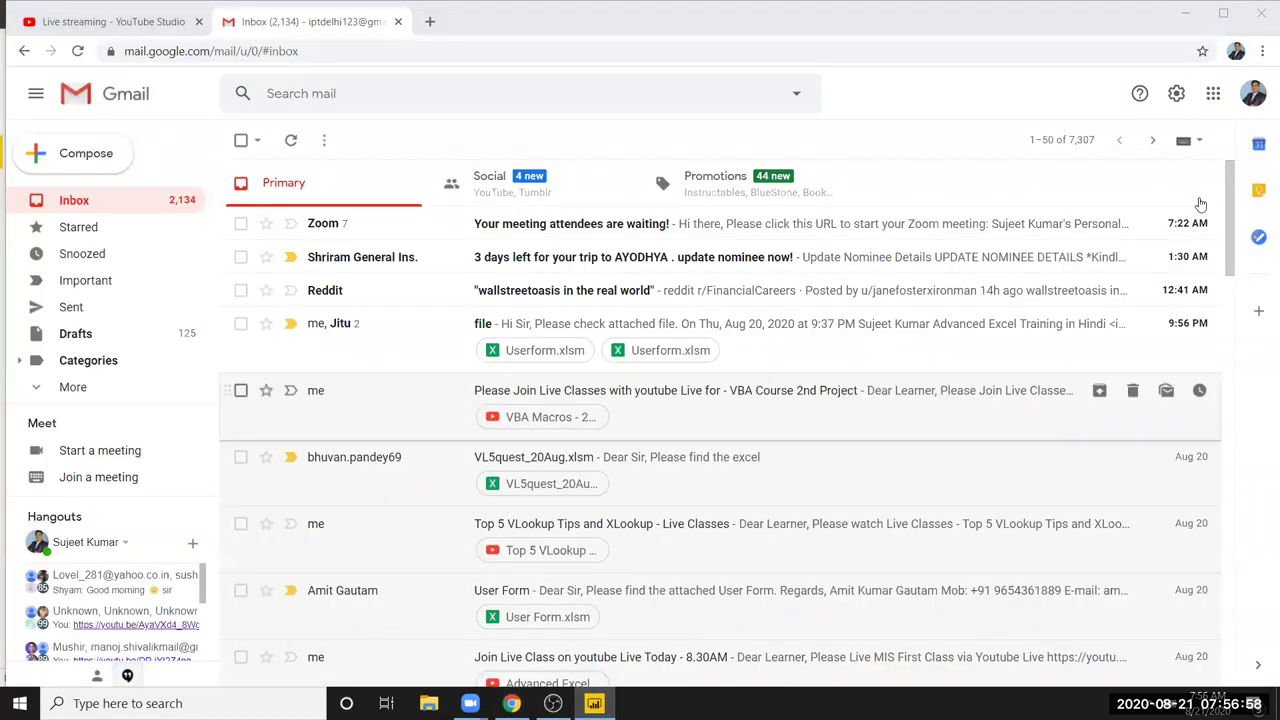
left_click(1187, 12)
Minimise the browser and apply the pending changes so Sheet1's 2,107 rows load
left_click(1187, 12)
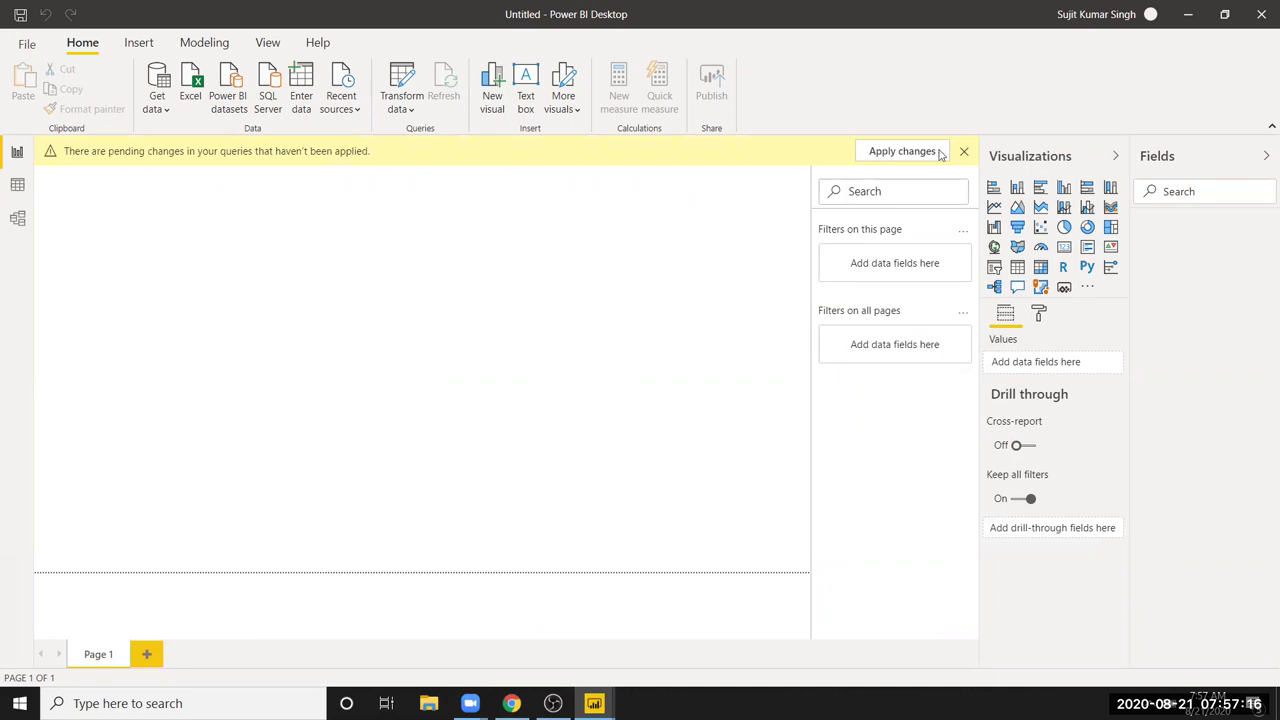
left_click(902, 151)
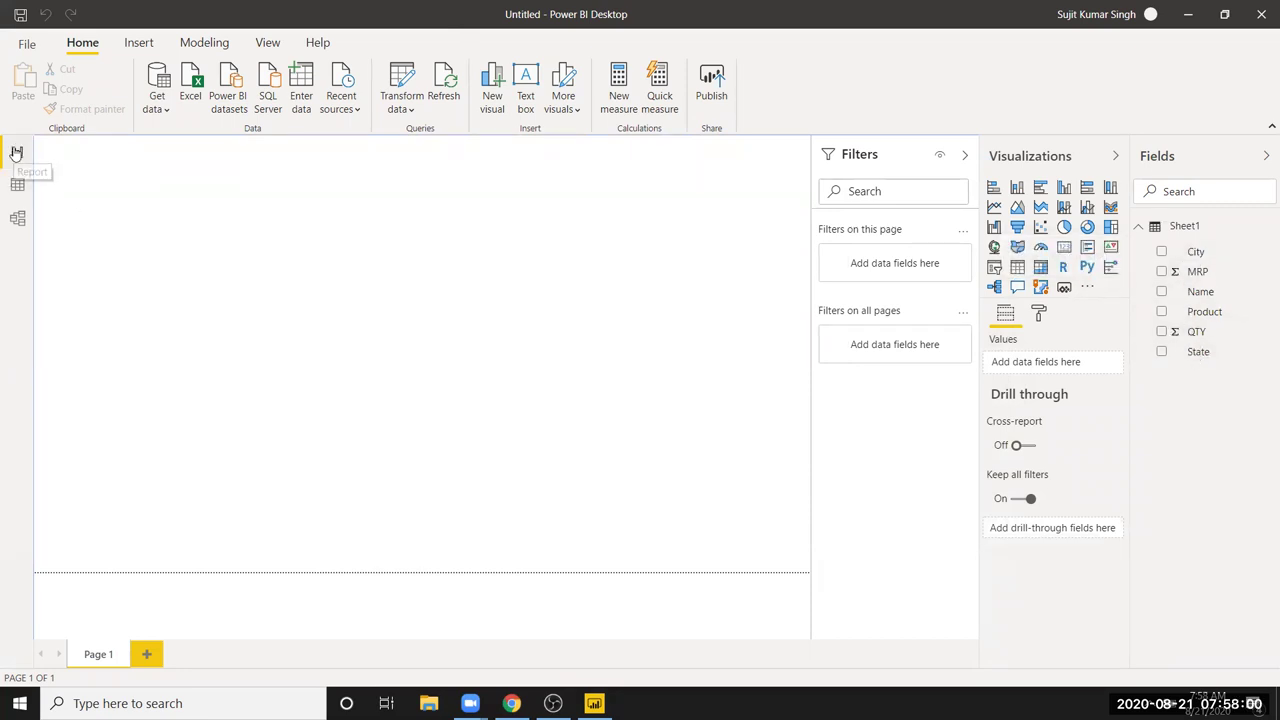
left_click(16, 184)
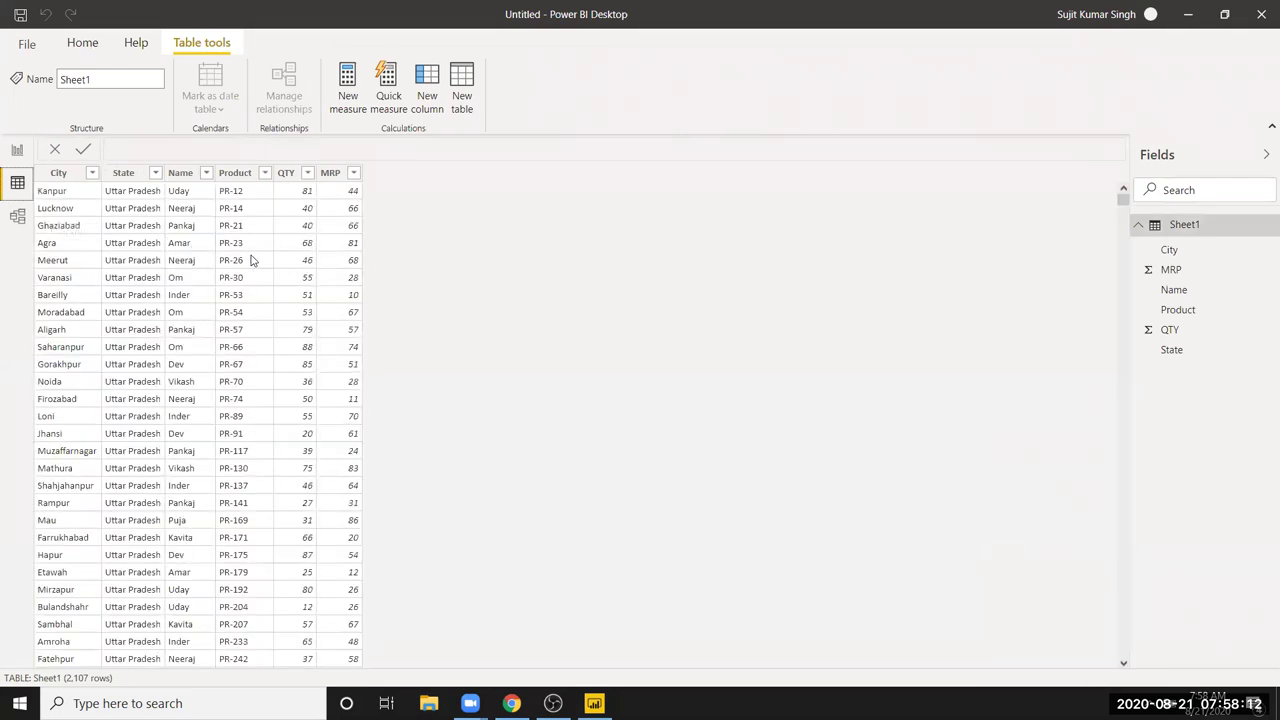
left_click(17, 218)
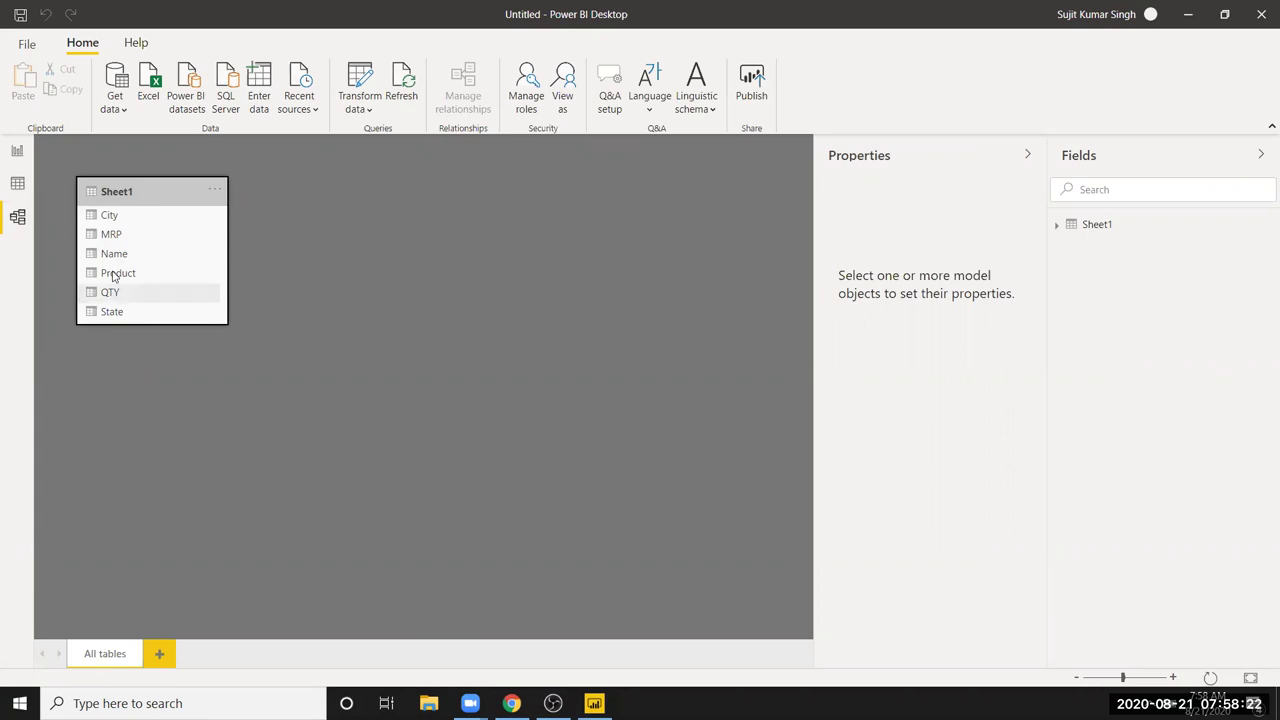
left_click(18, 153)
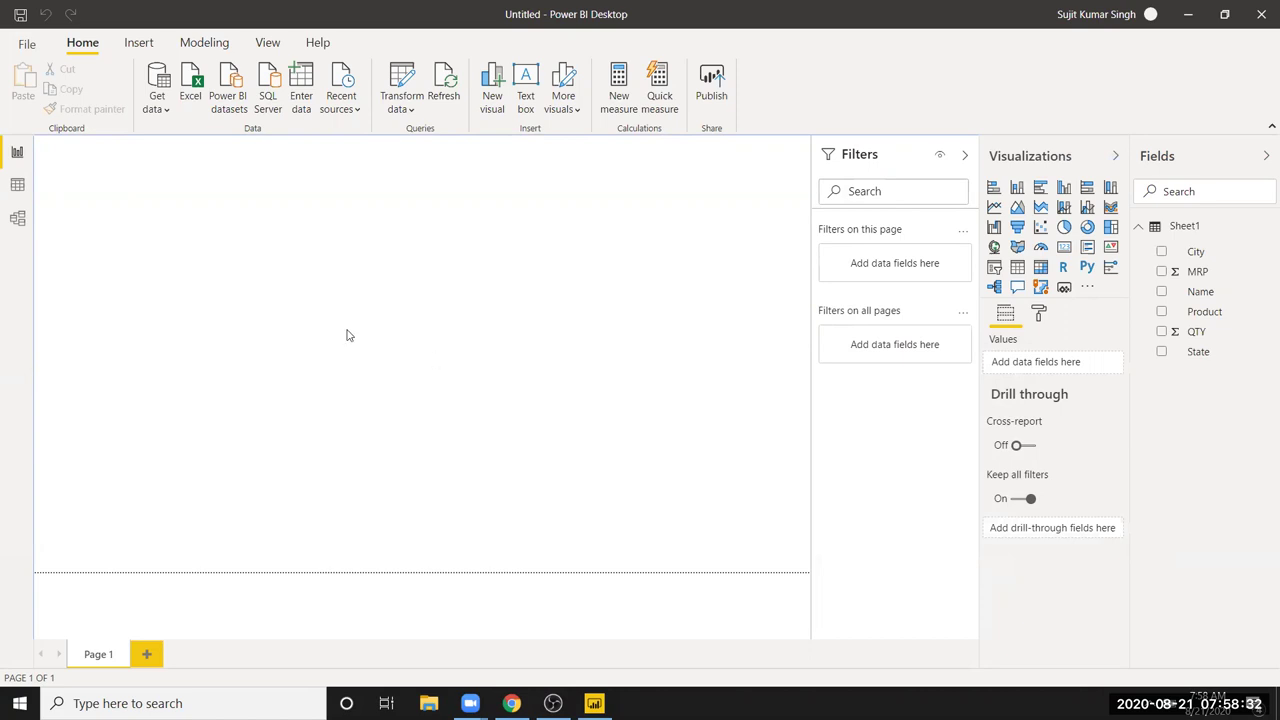
Glance at the View ribbon, then place an empty table visual on the page
left_click(266, 45)
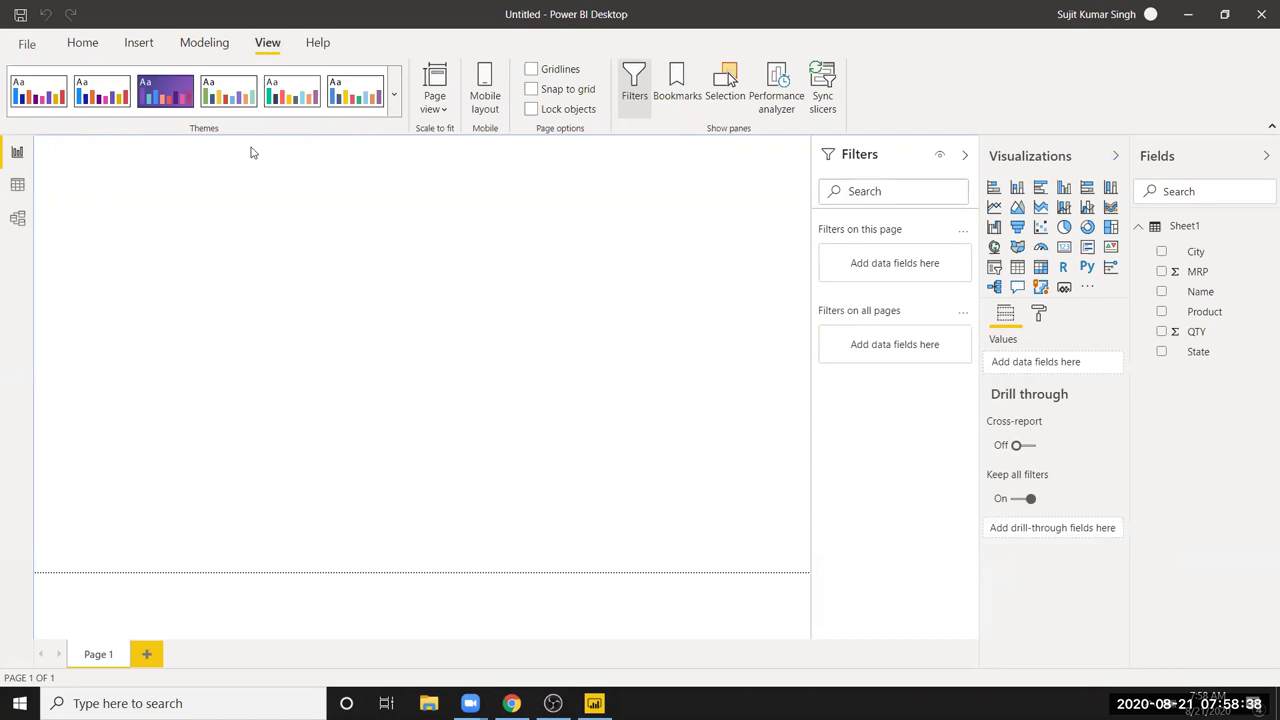
left_click(82, 42)
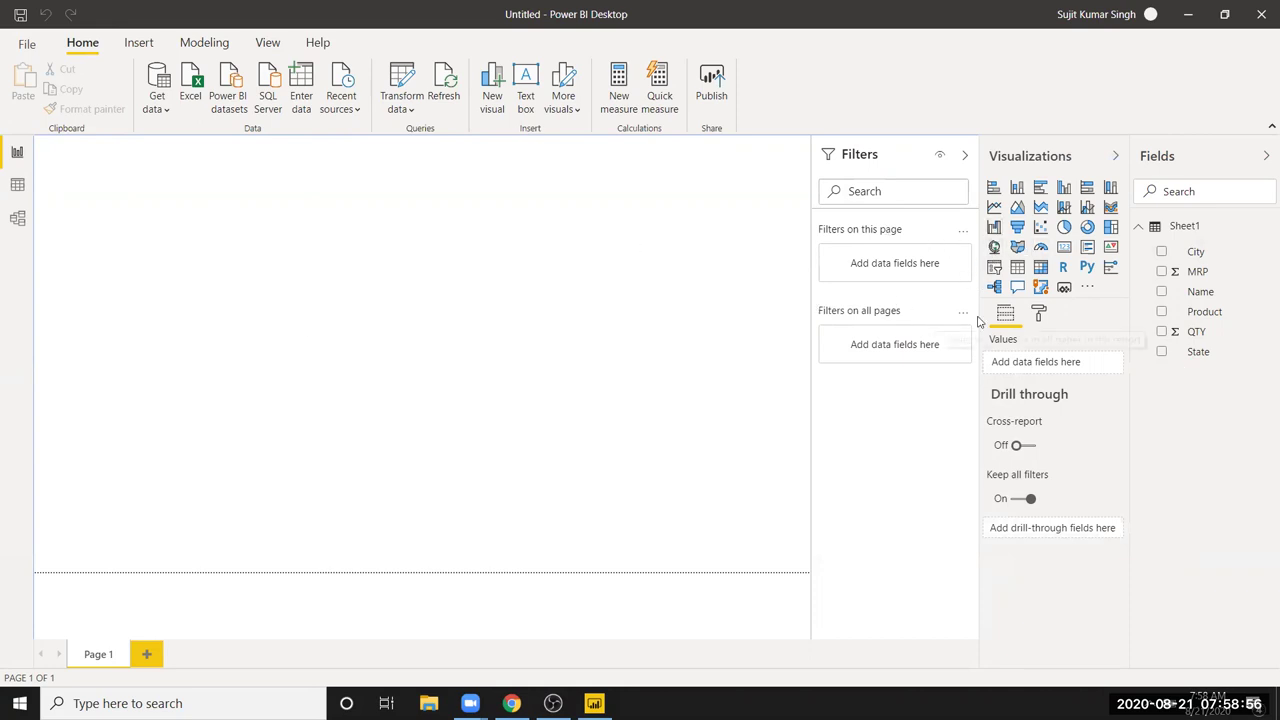
left_click(1018, 270)
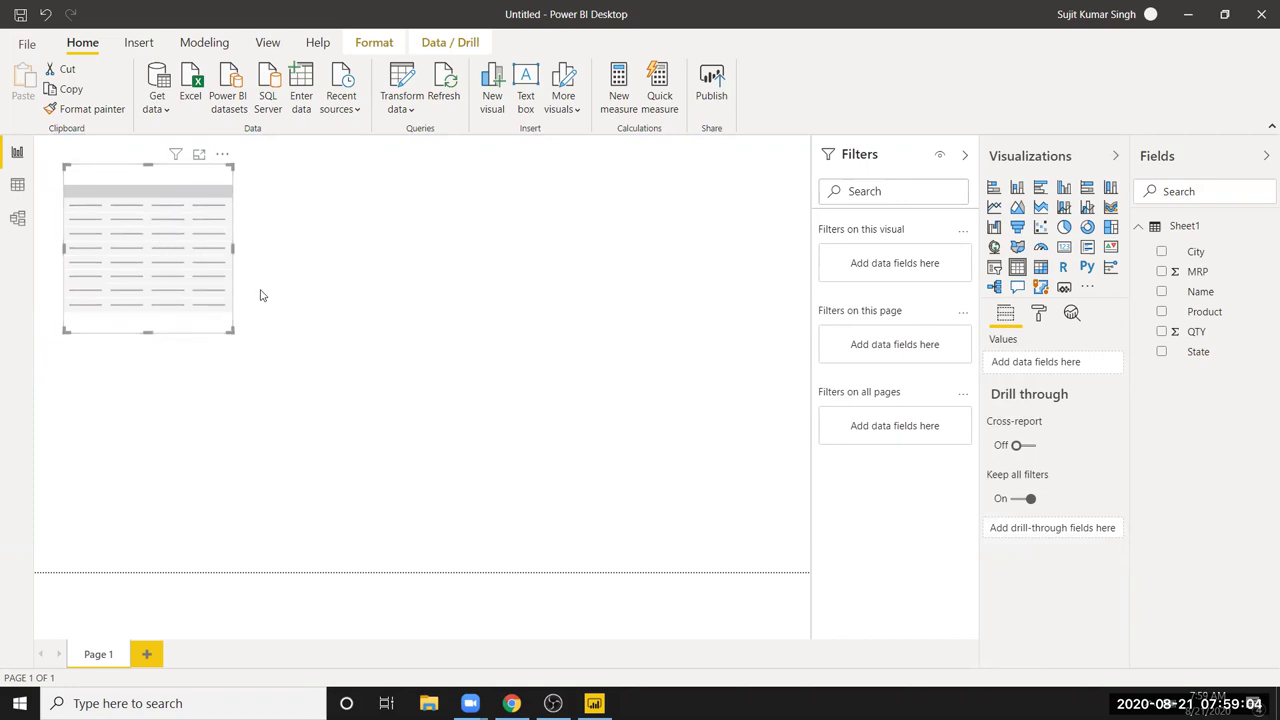
Fill the table with Name and QTY, then resize it and move it top-left
left_click_drag(1236, 290, 168, 234)
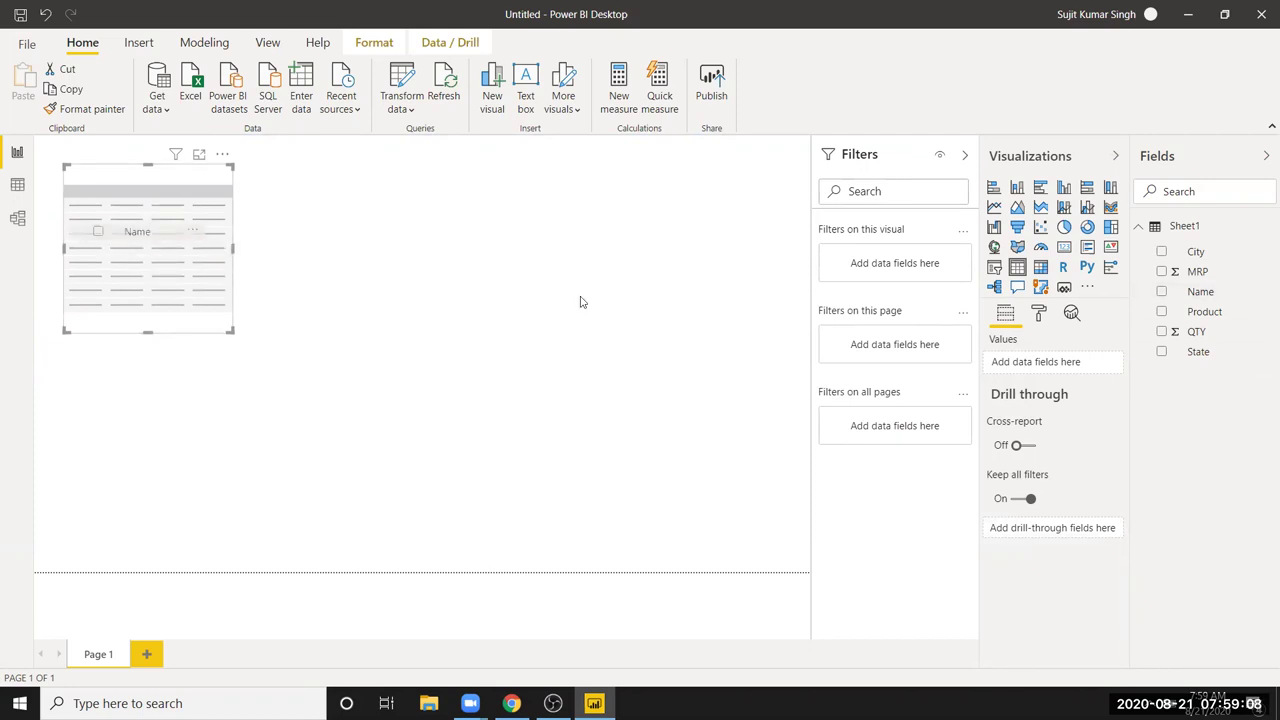
mouse_move(1215, 339)
left_mouse_down()
mouse_move(110, 258)
mouse_move(170, 238)
left_mouse_up()
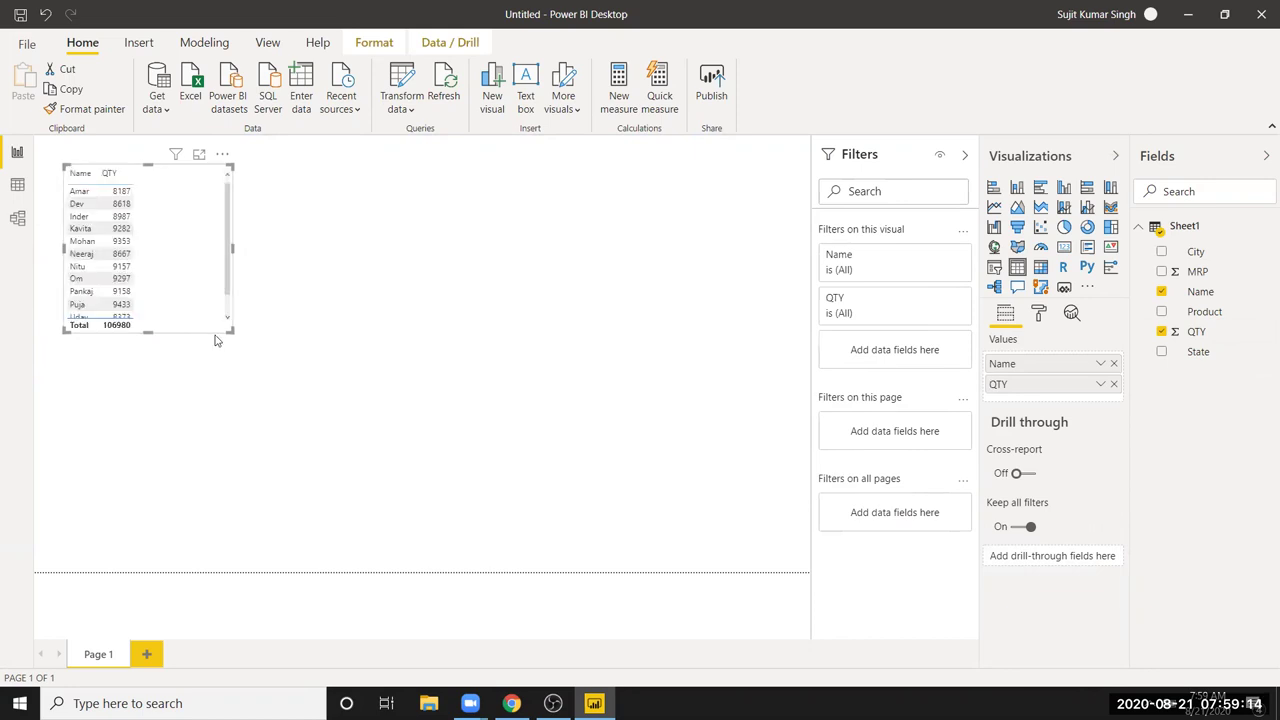
left_click_drag(230, 333, 243, 431)
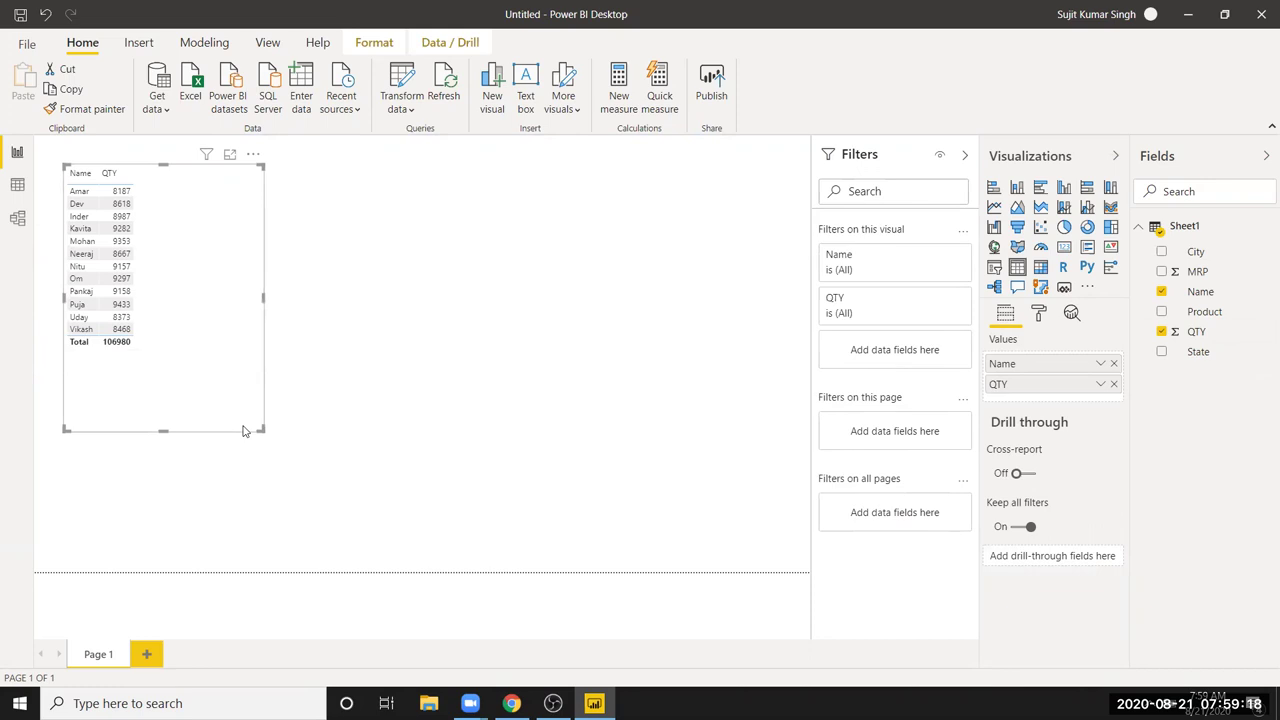
left_click_drag(262, 431, 152, 362)
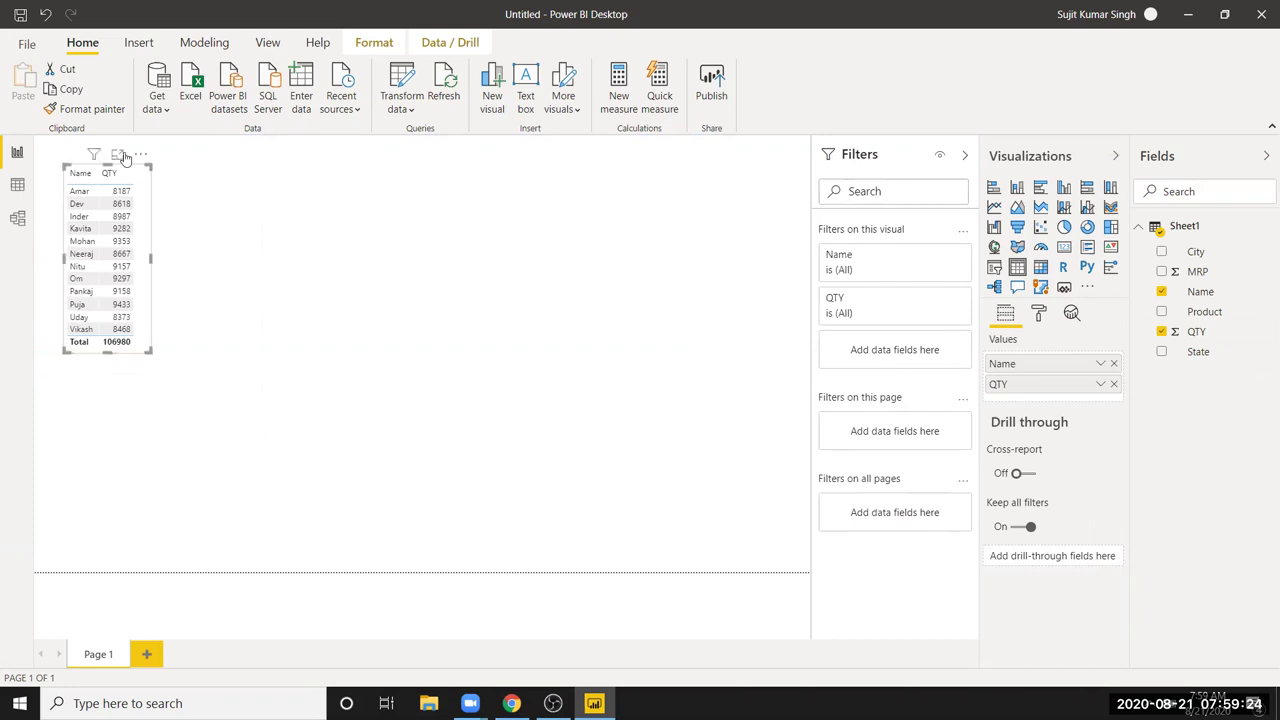
left_click_drag(78, 172, 61, 183)
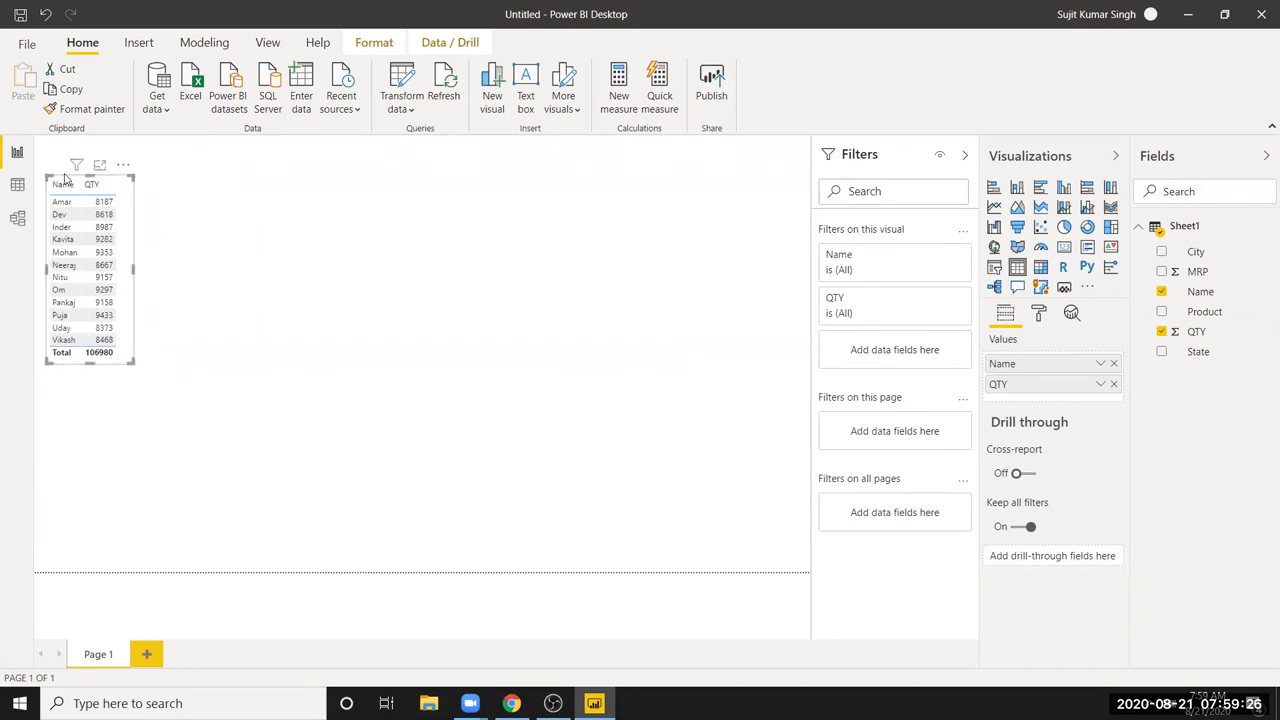
left_click(390, 330)
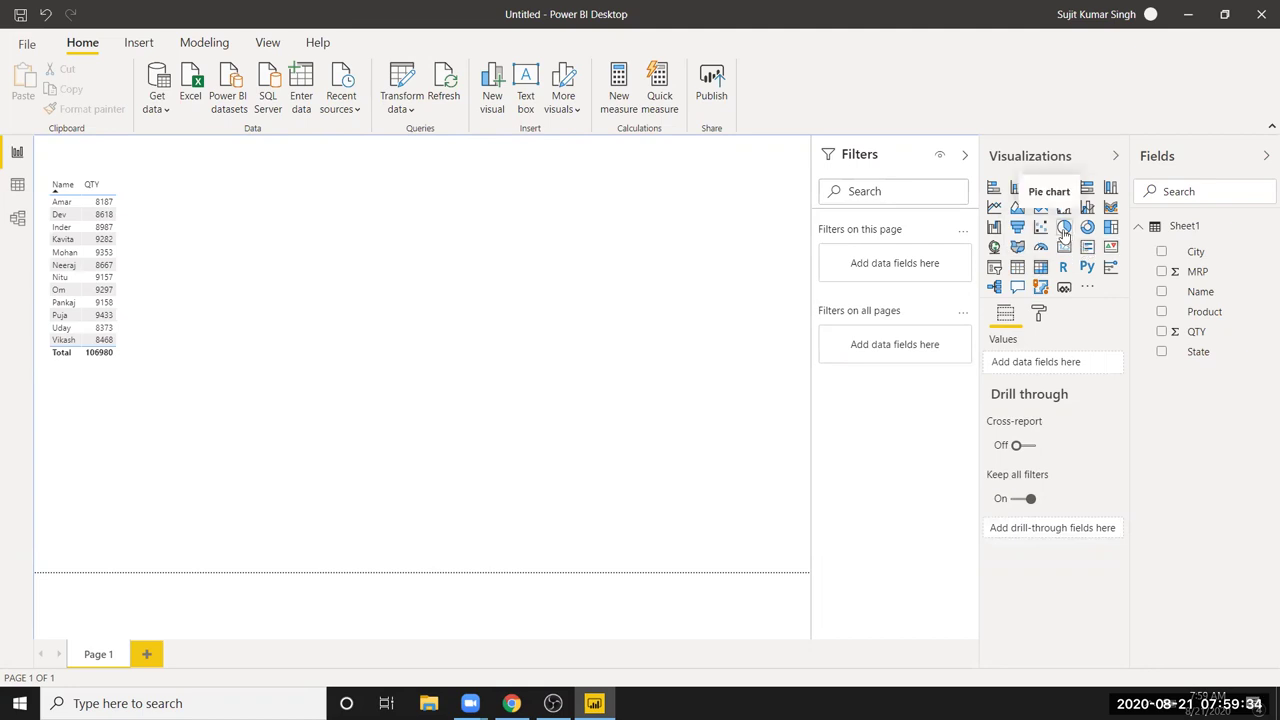
Add a pie chart of QTY by City beside the table and enlarge it
left_click(1064, 228)
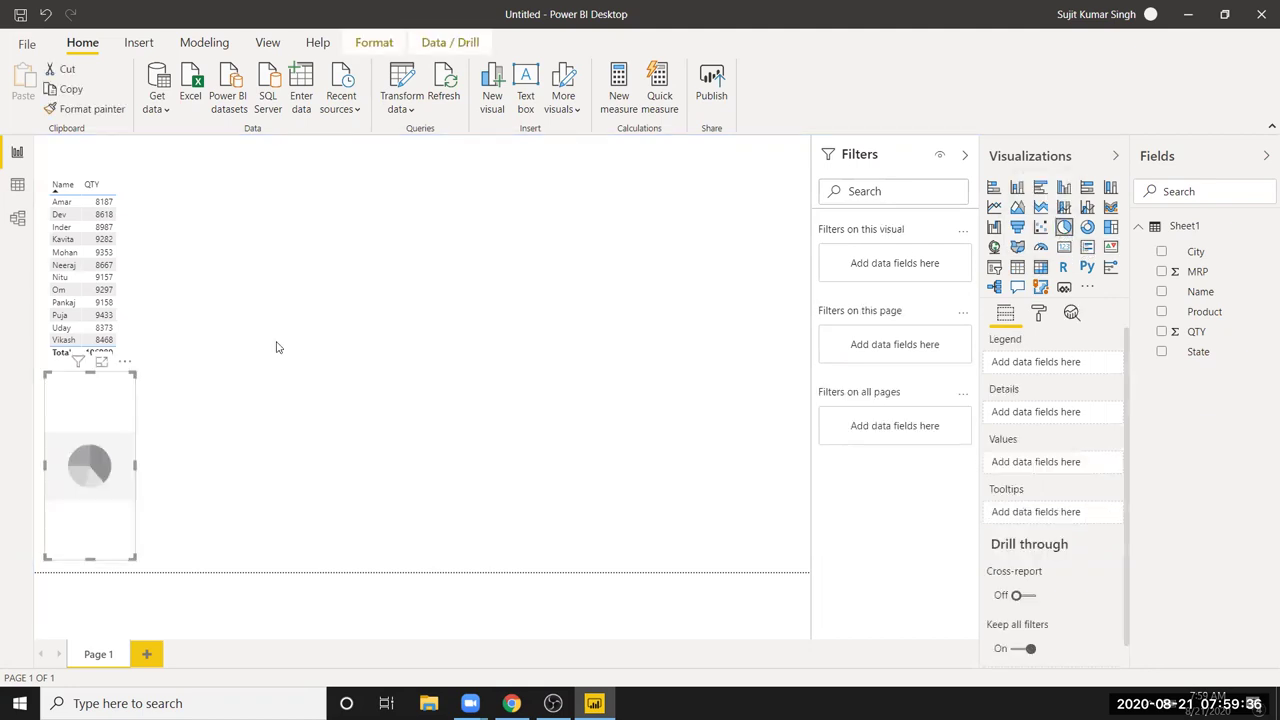
mouse_move(60, 402)
left_mouse_down()
mouse_move(170, 200)
mouse_move(157, 212)
left_mouse_up()
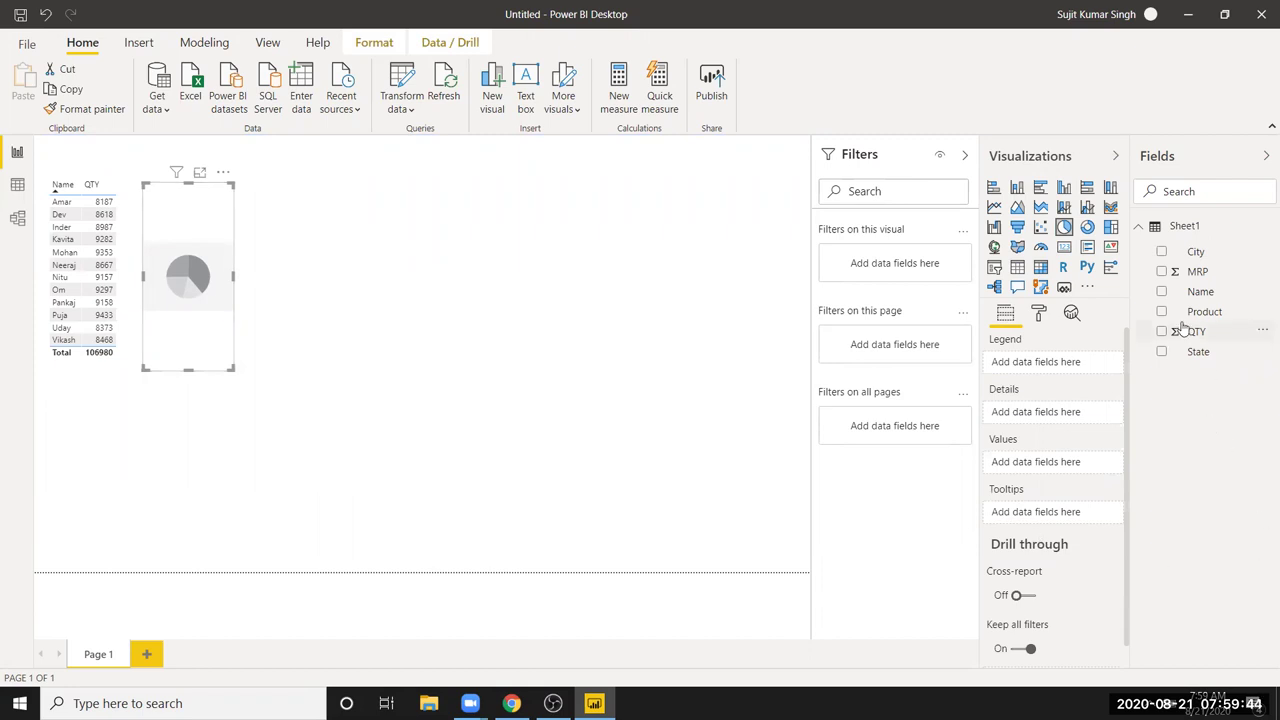
left_click(1161, 251)
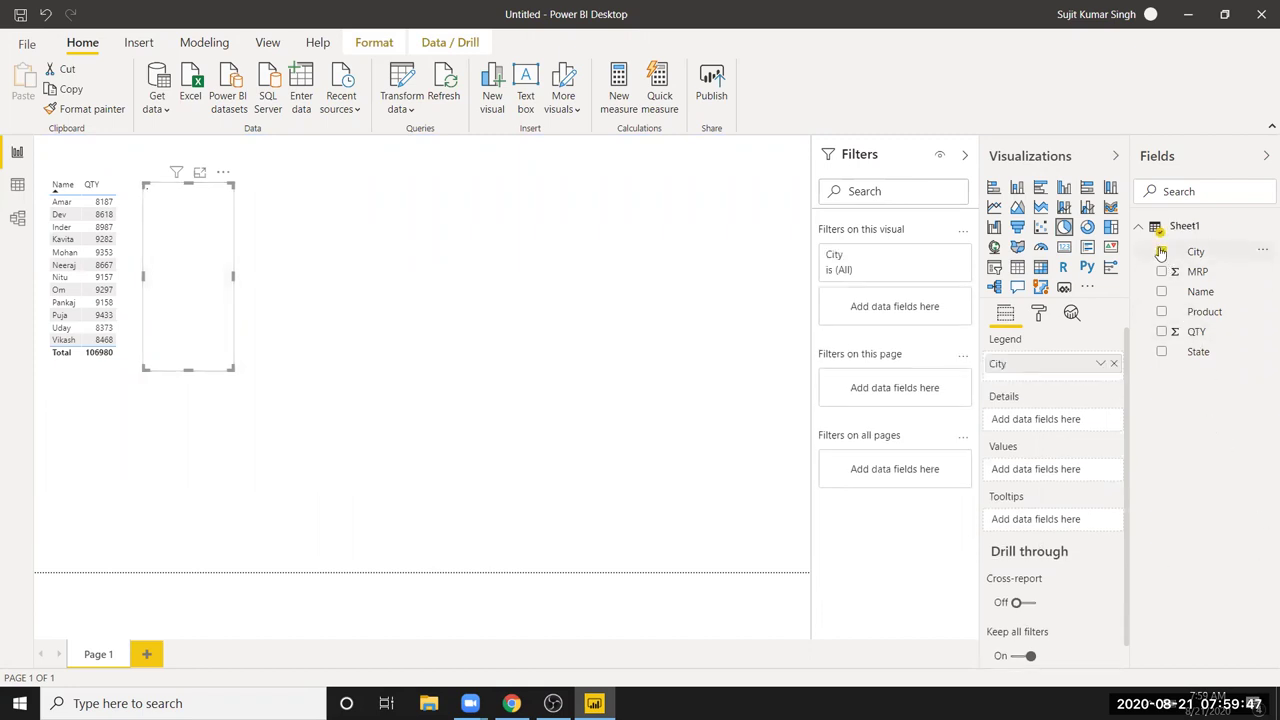
left_click(1161, 332)
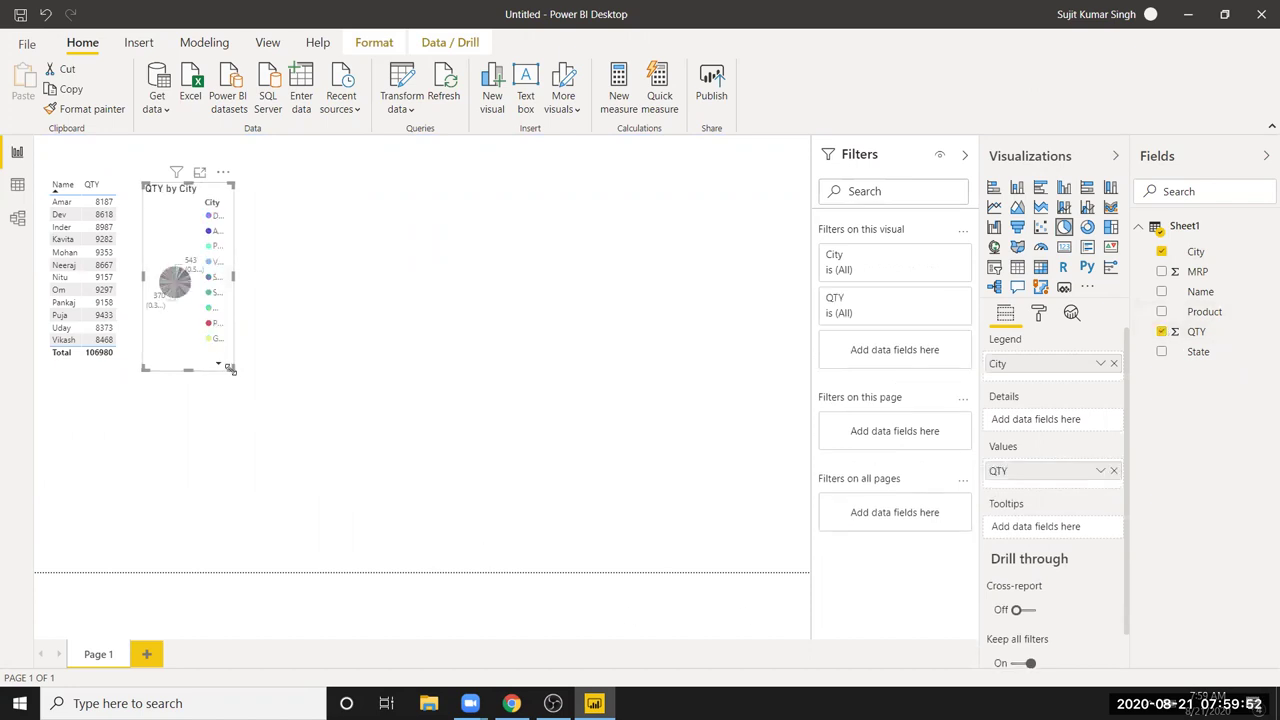
left_click_drag(280, 385, 571, 491)
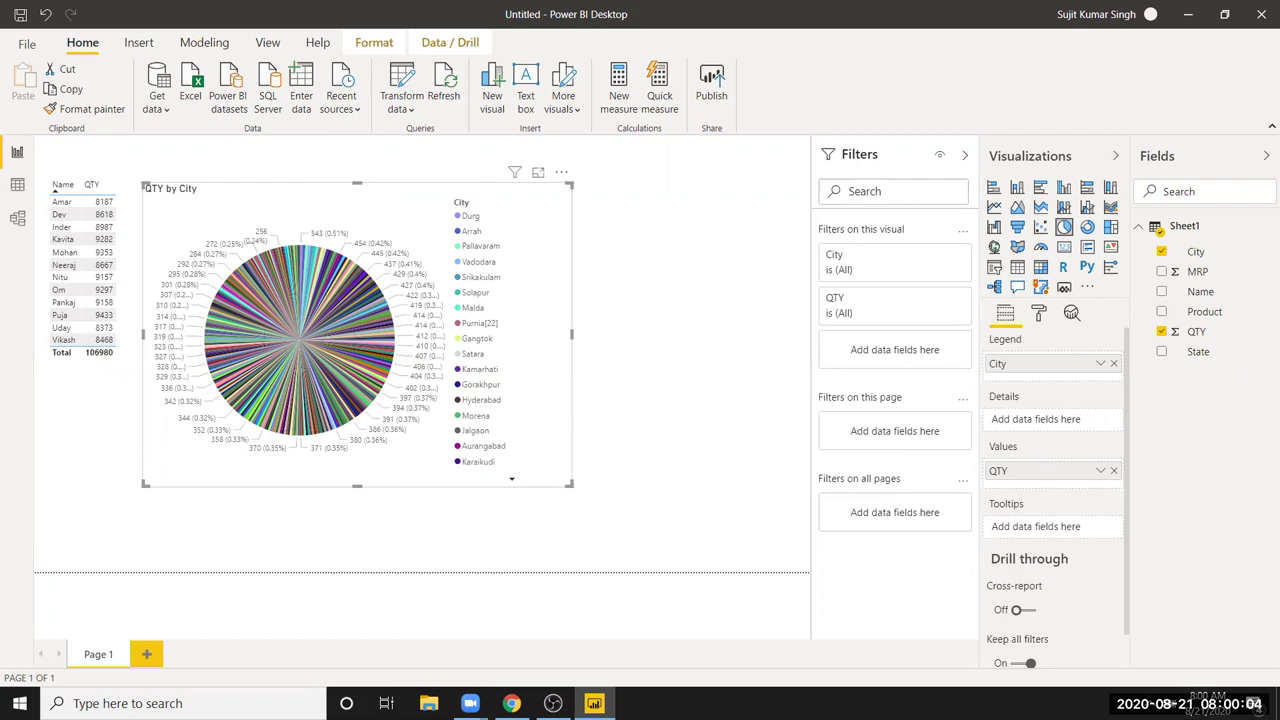
Change the pie chart's legend from City to Product, then to Name
left_click(1161, 252)
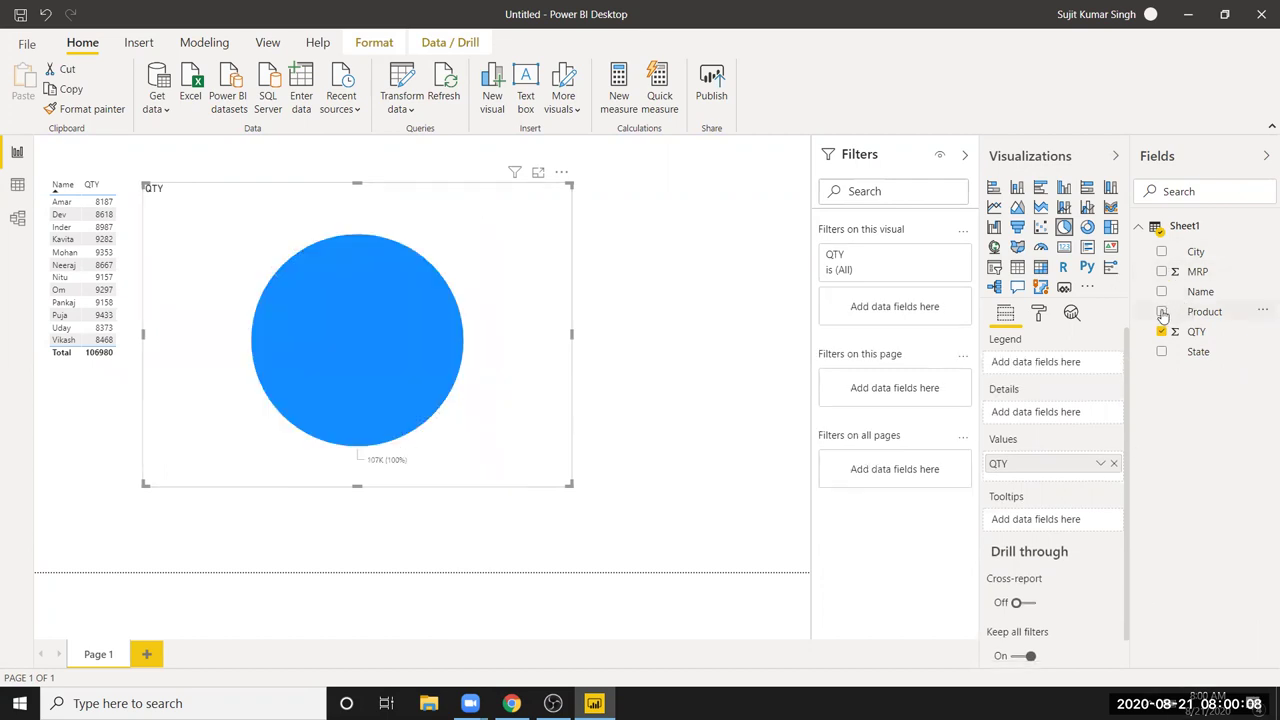
left_click(1162, 312)
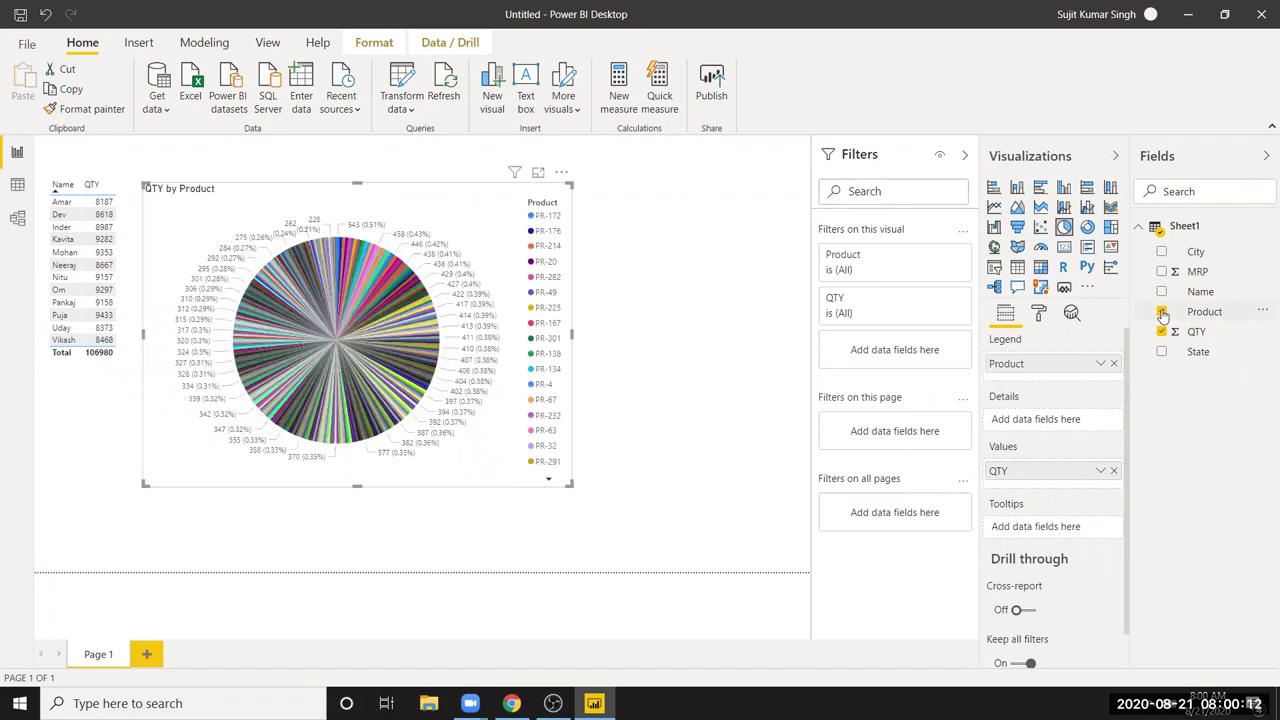
left_click(1162, 313)
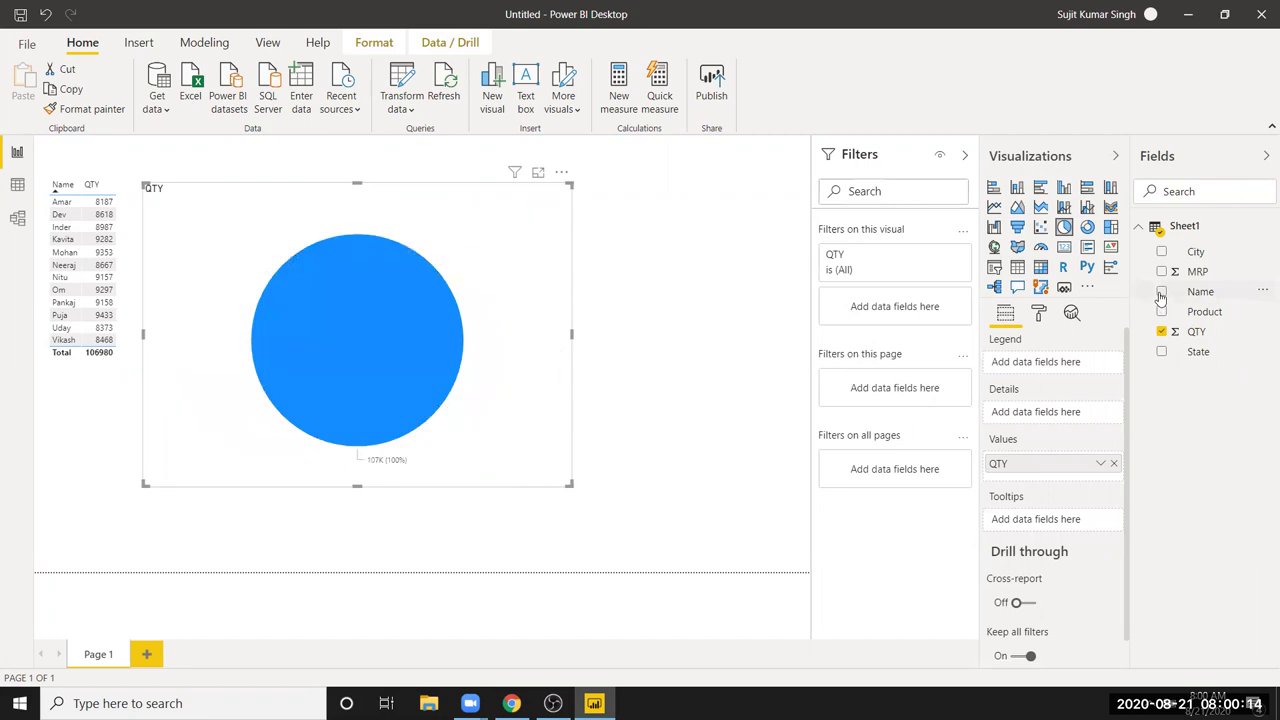
left_click(1161, 293)
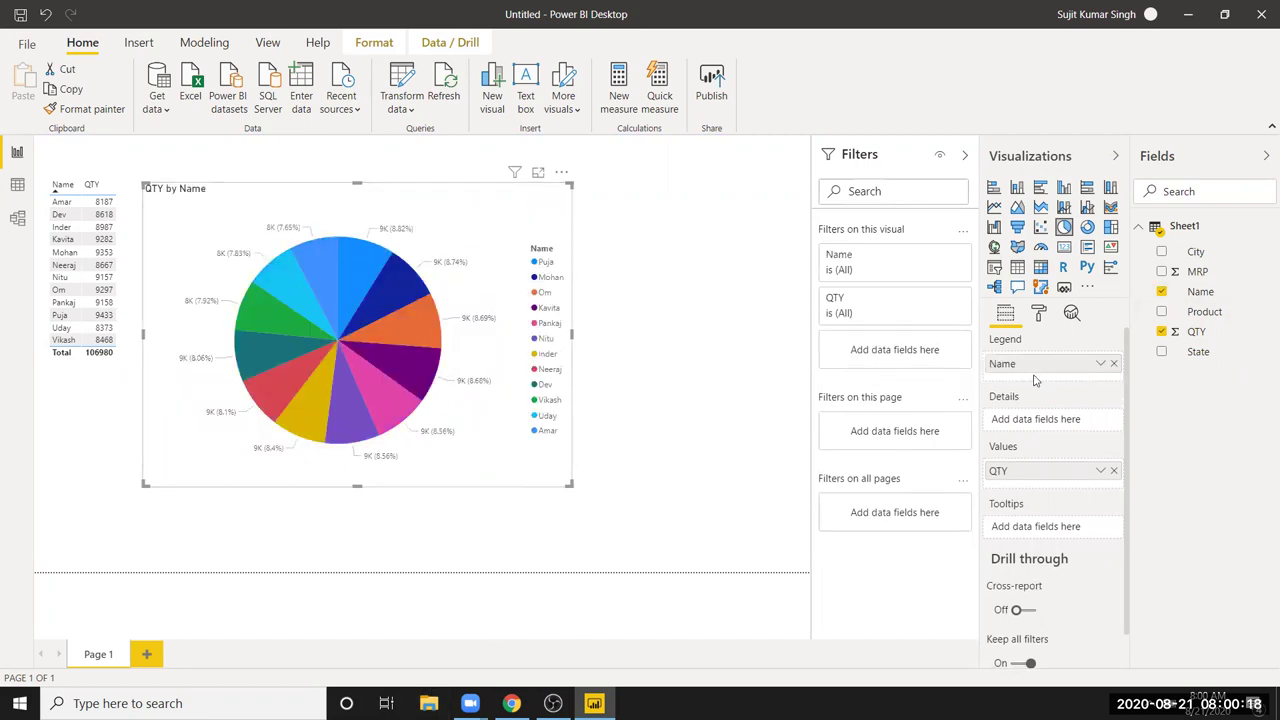
left_click(1038, 314)
left_click(1071, 313)
left_click(1038, 314)
left_click(1005, 314)
Shrink the pie slightly, move it right, and sort the table by Name descending
left_click_drag(566, 484, 555, 469)
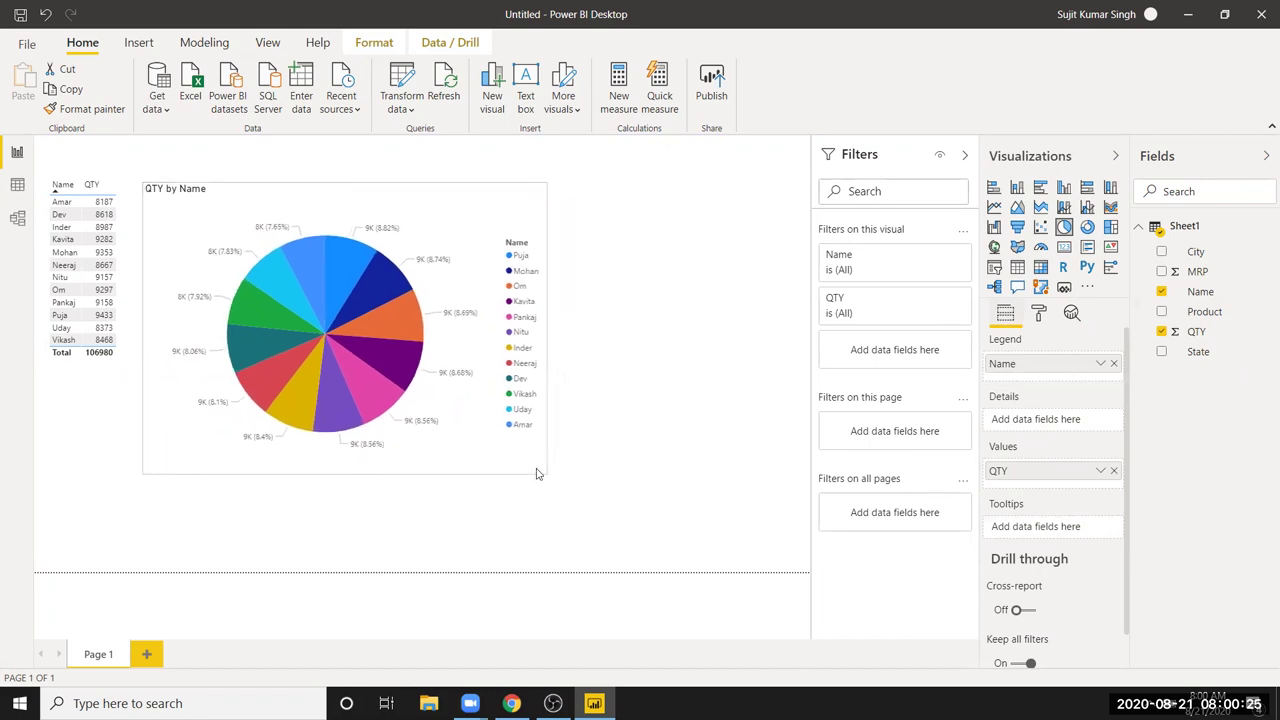
left_click(100, 355)
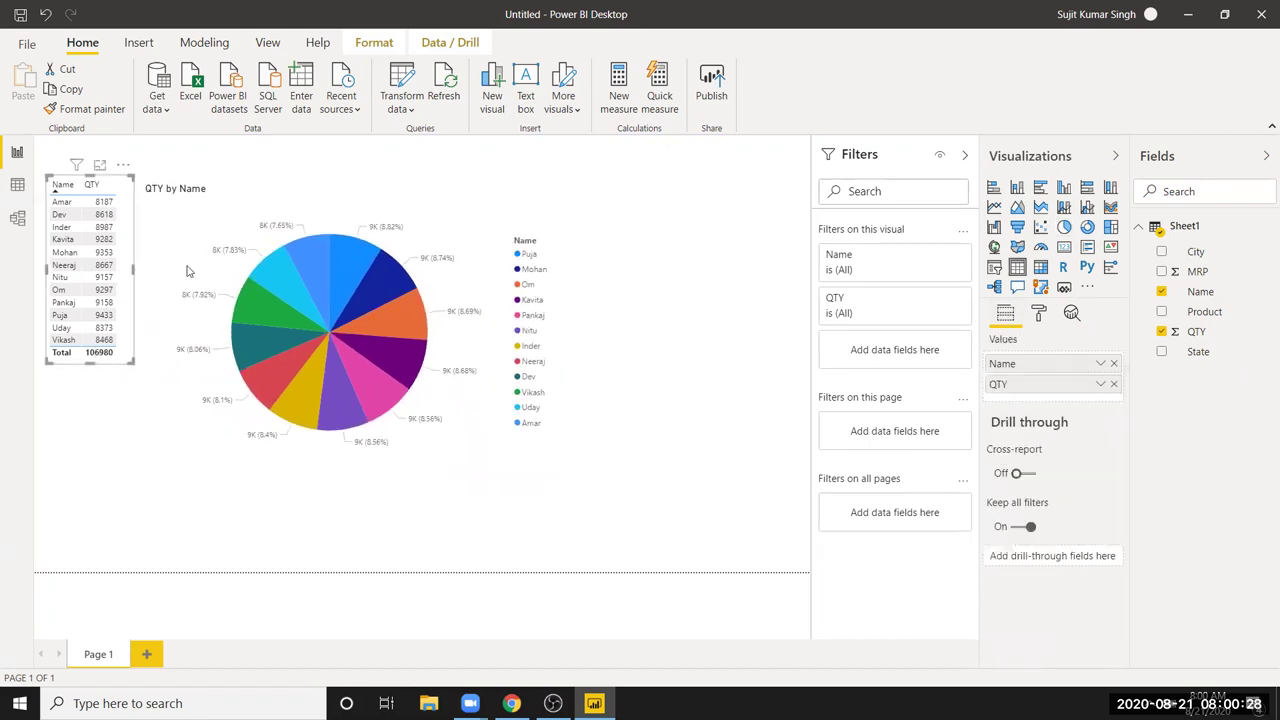
left_click_drag(280, 203, 535, 218)
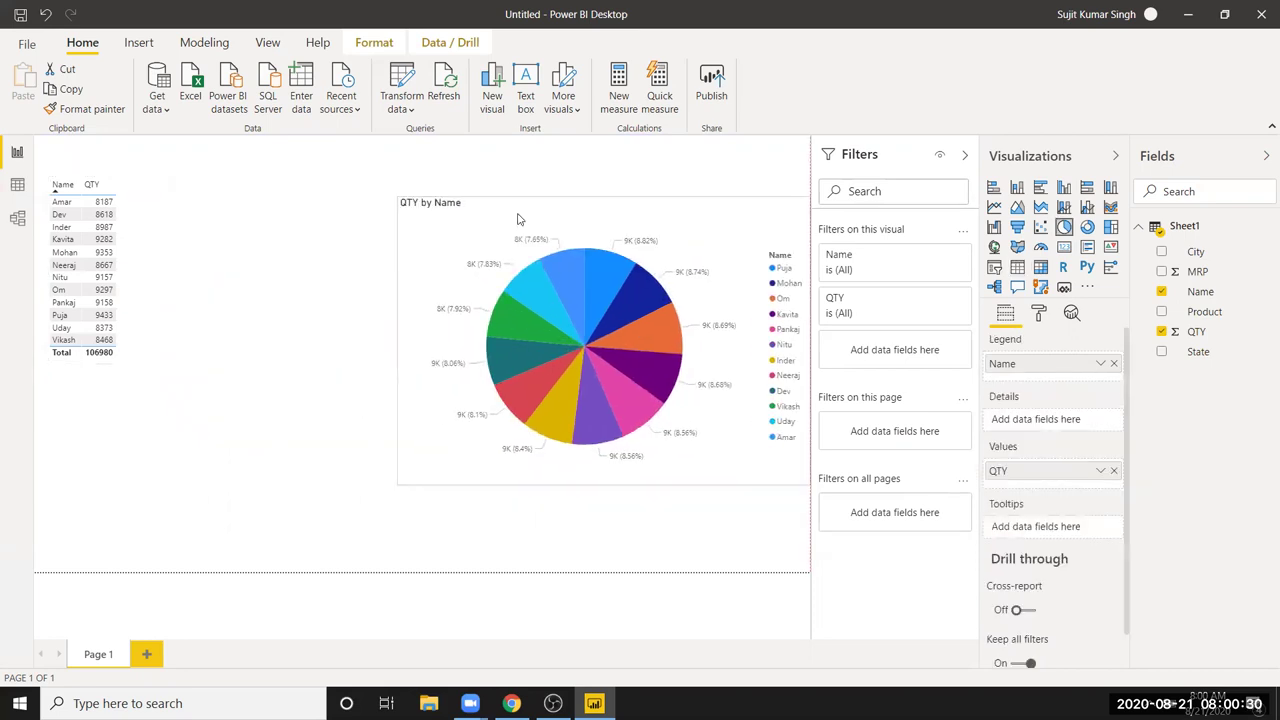
left_click(66, 185)
left_click(66, 185)
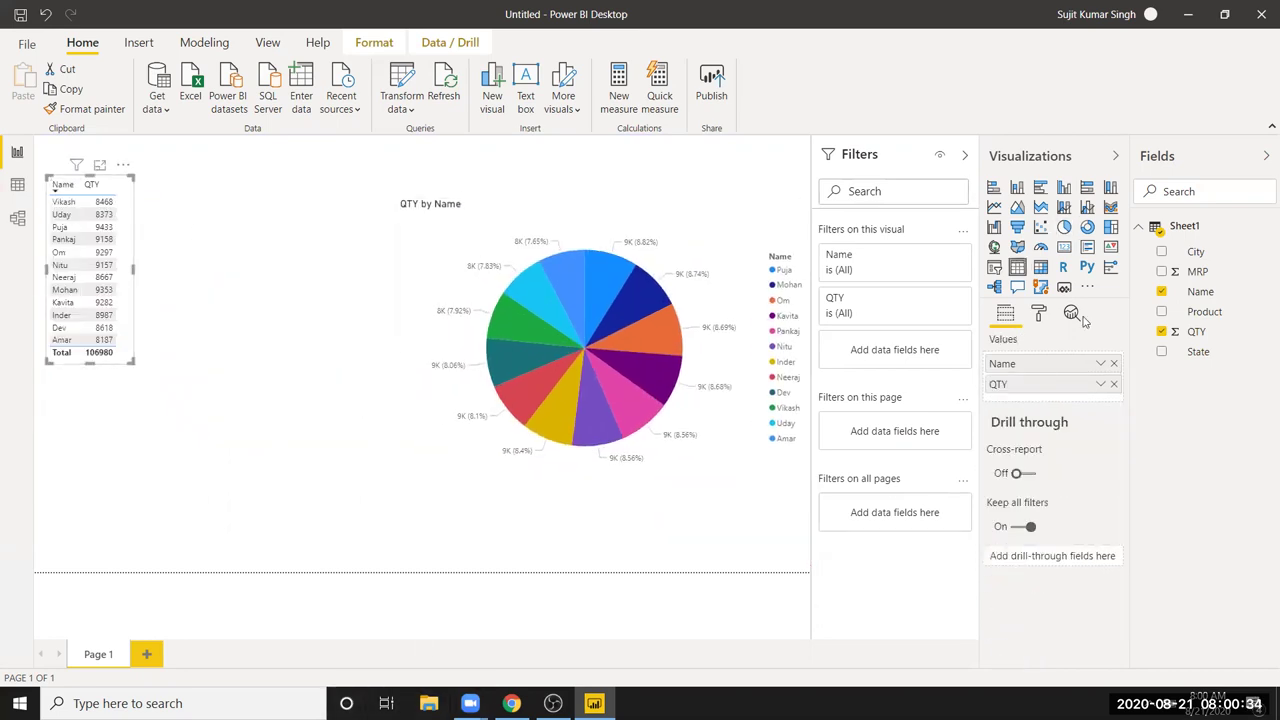
Convert the table into a QTY by Name line chart and widen it beside the pie
left_click(993, 207)
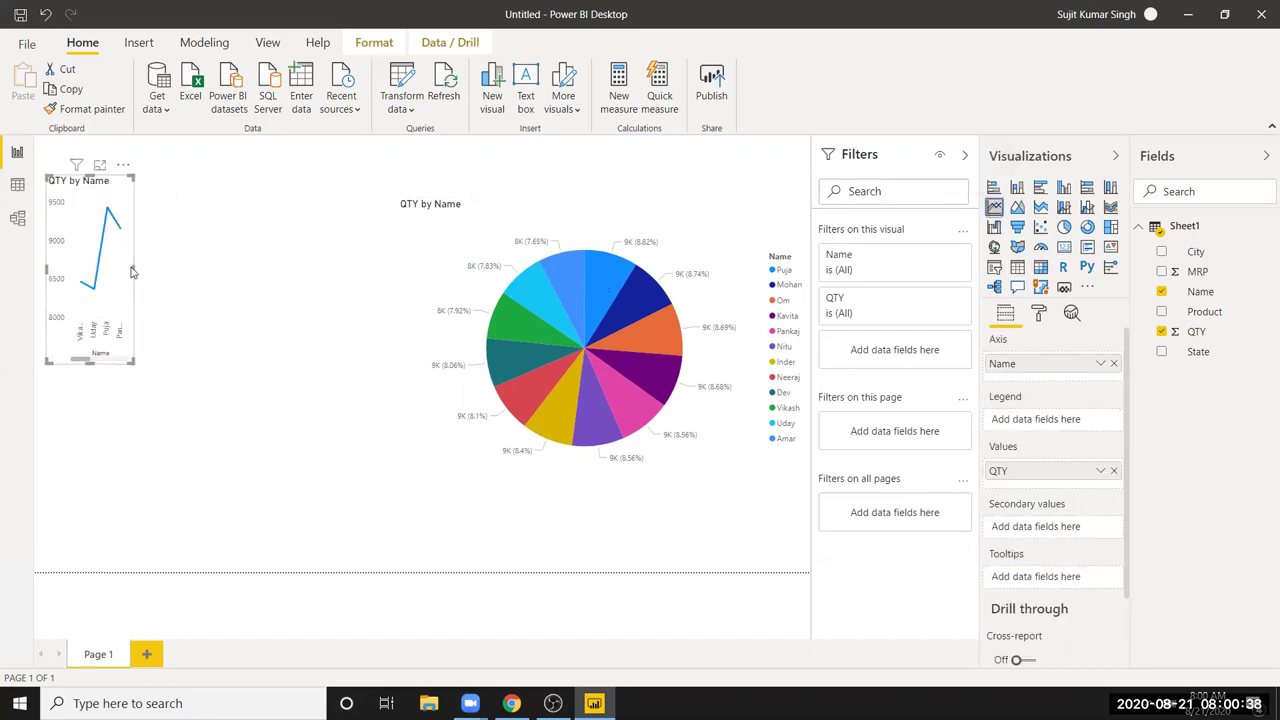
mouse_move(131, 267)
left_mouse_down()
mouse_move(408, 276)
mouse_move(351, 335)
left_mouse_up()
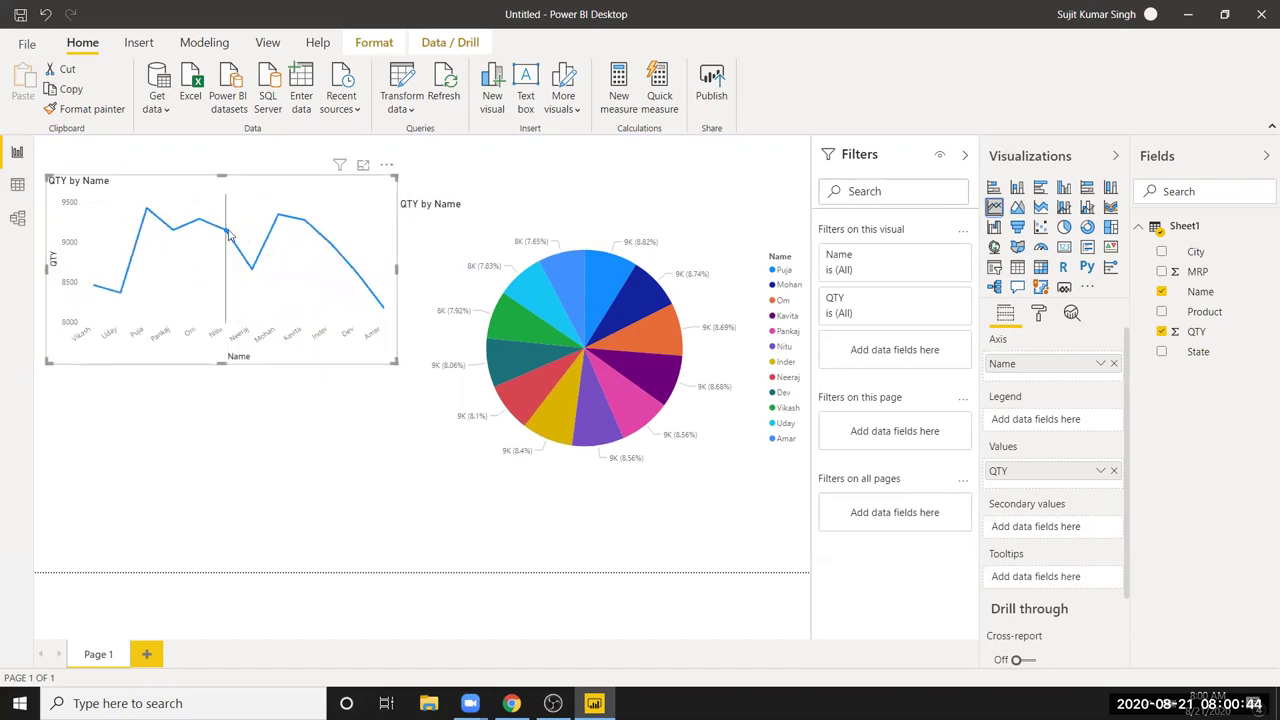
mouse_move(296, 217)
left_mouse_down()
mouse_move(285, 386)
mouse_move(297, 217)
left_mouse_up()
left_click(335, 488)
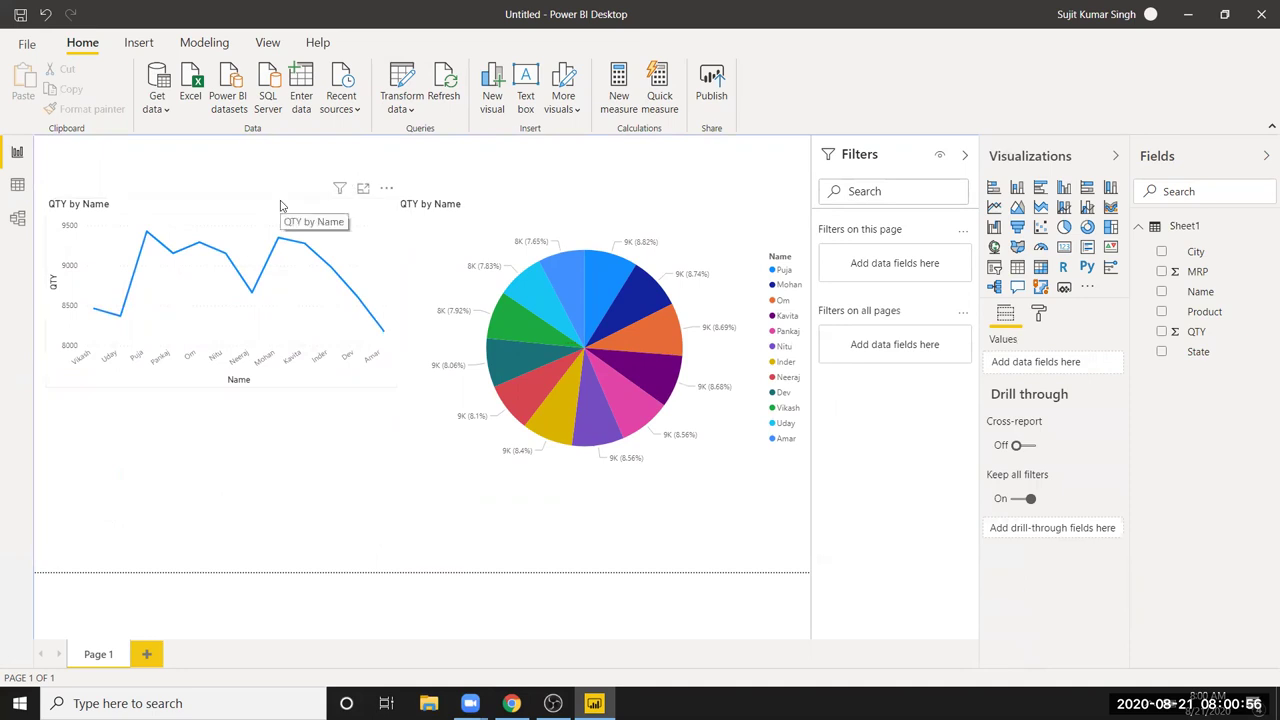
left_click(281, 207)
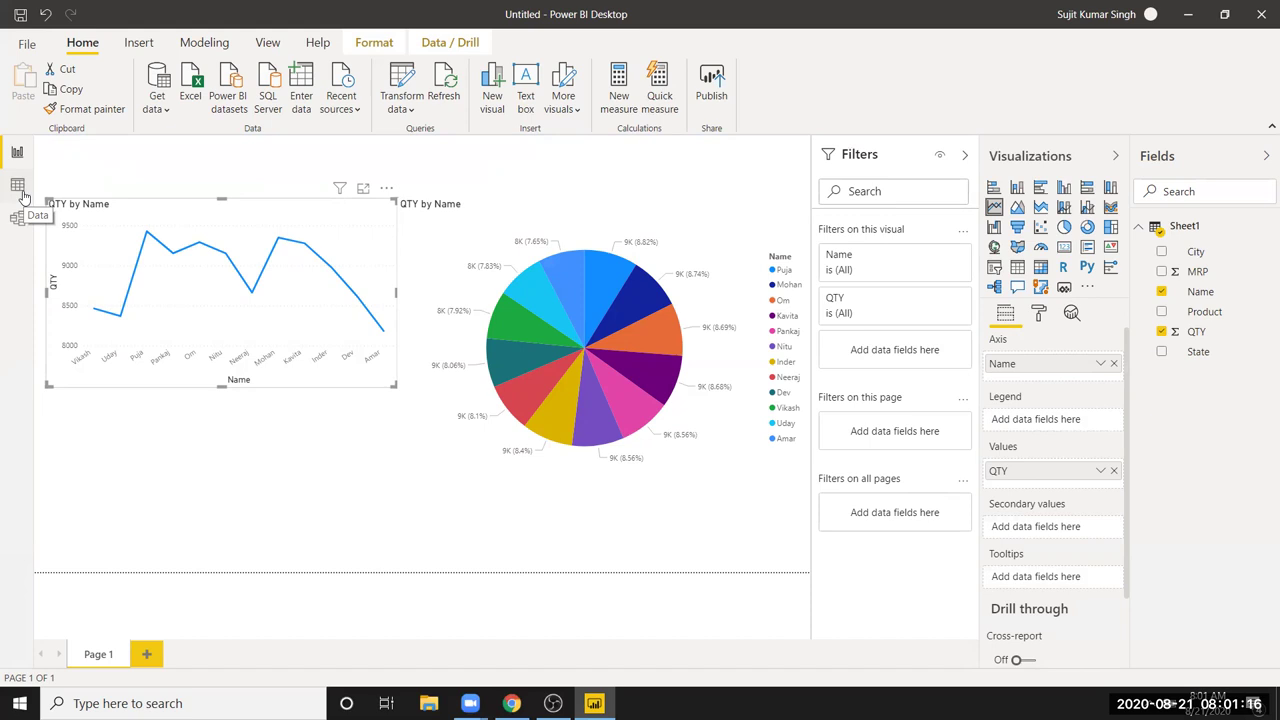
Switch to Data view and inspect Sheet1's Name, QTY and MRP columns
left_click(20, 188)
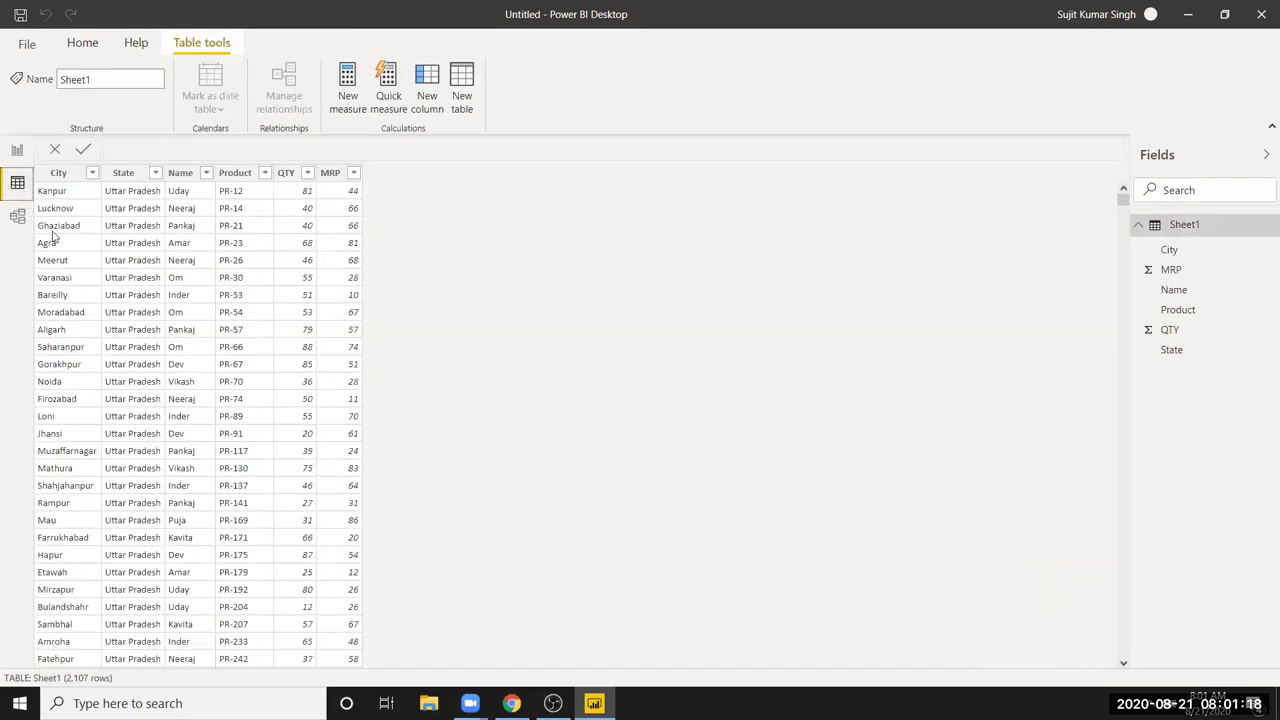
left_click(17, 152)
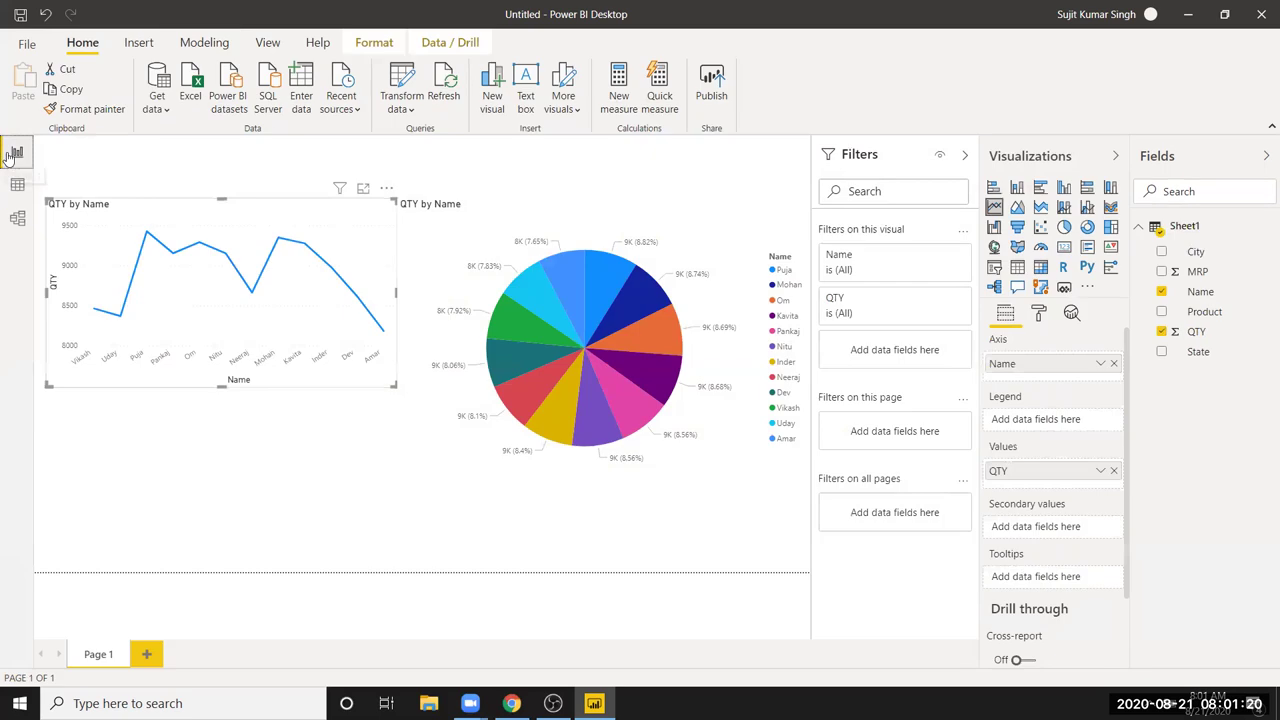
left_click(18, 192)
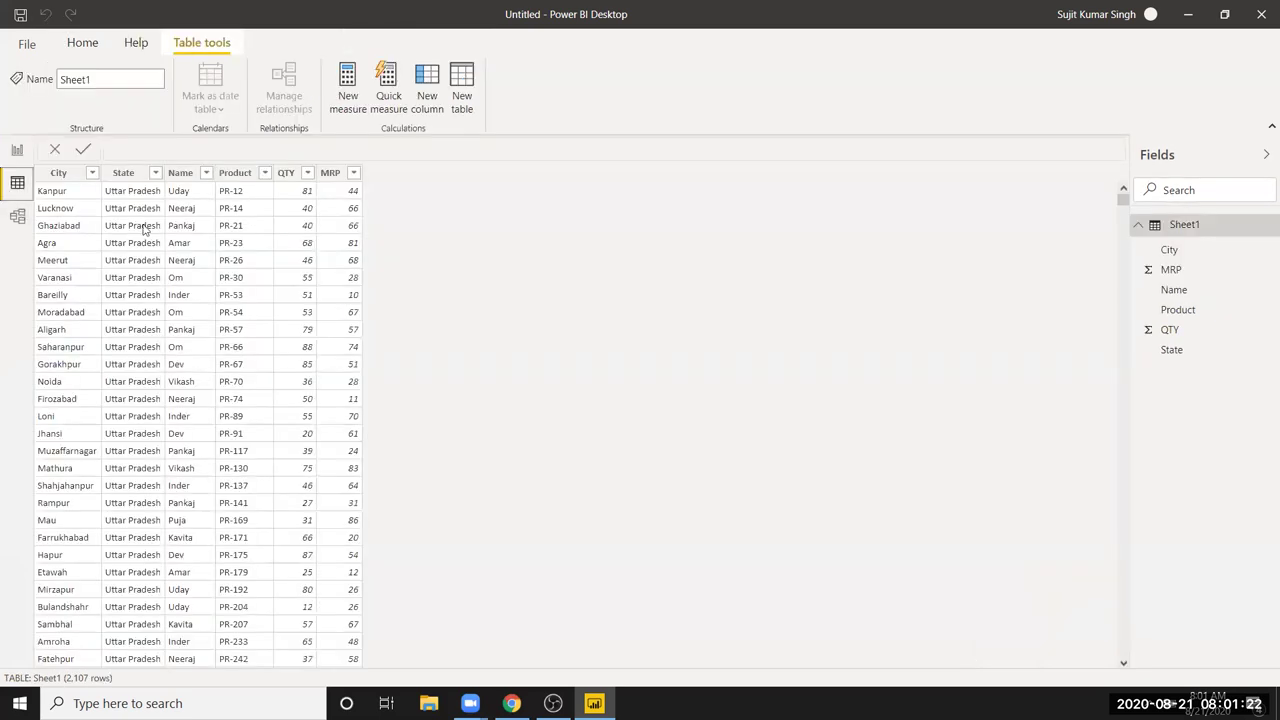
left_click(178, 177)
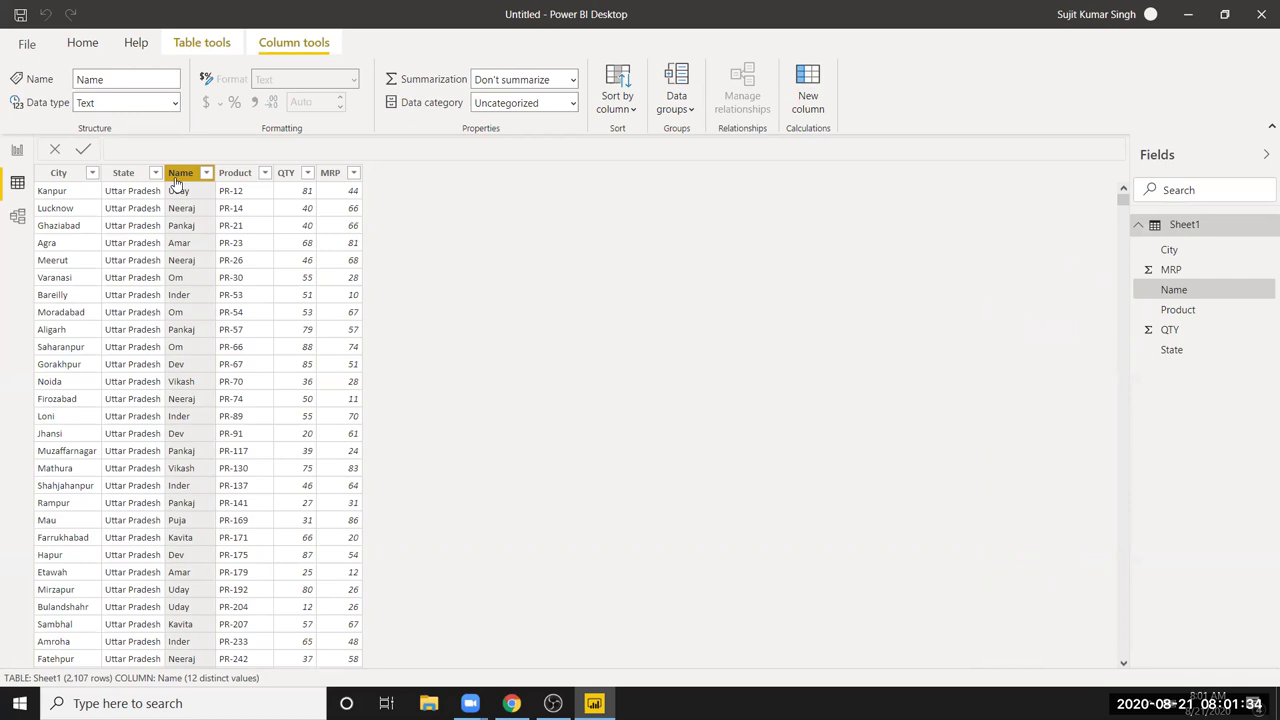
left_click(287, 176)
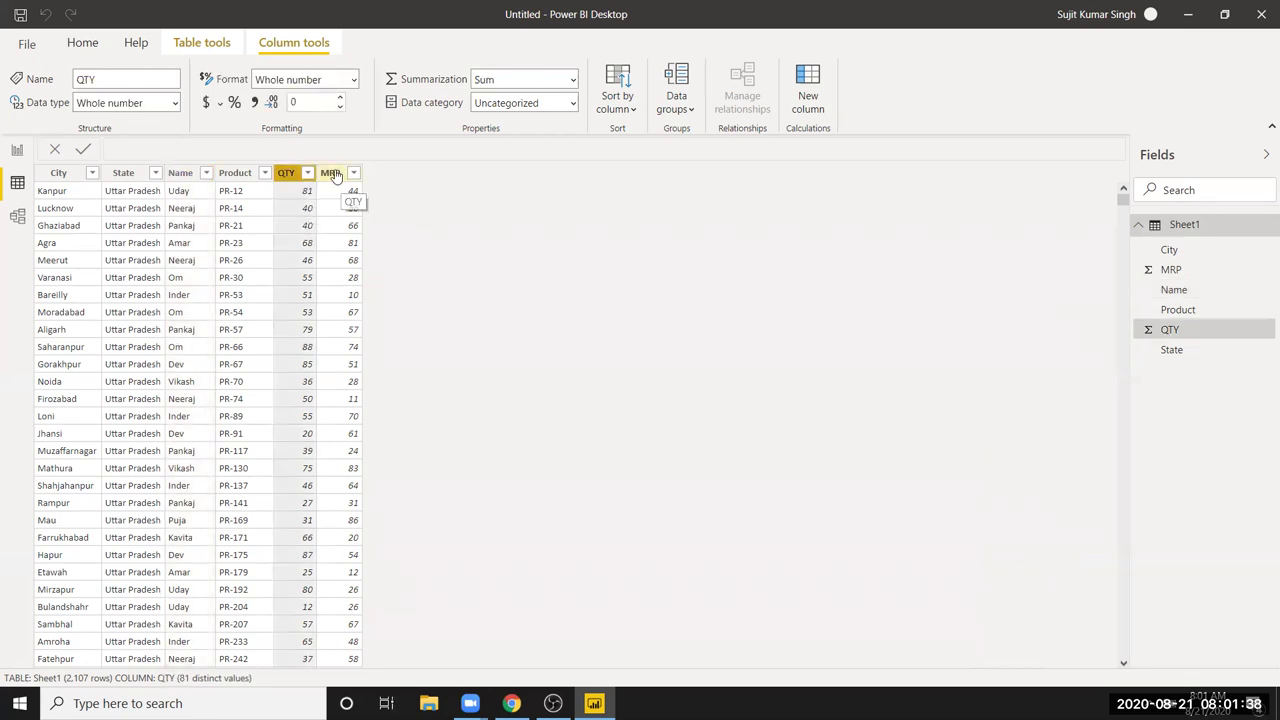
left_click(334, 176)
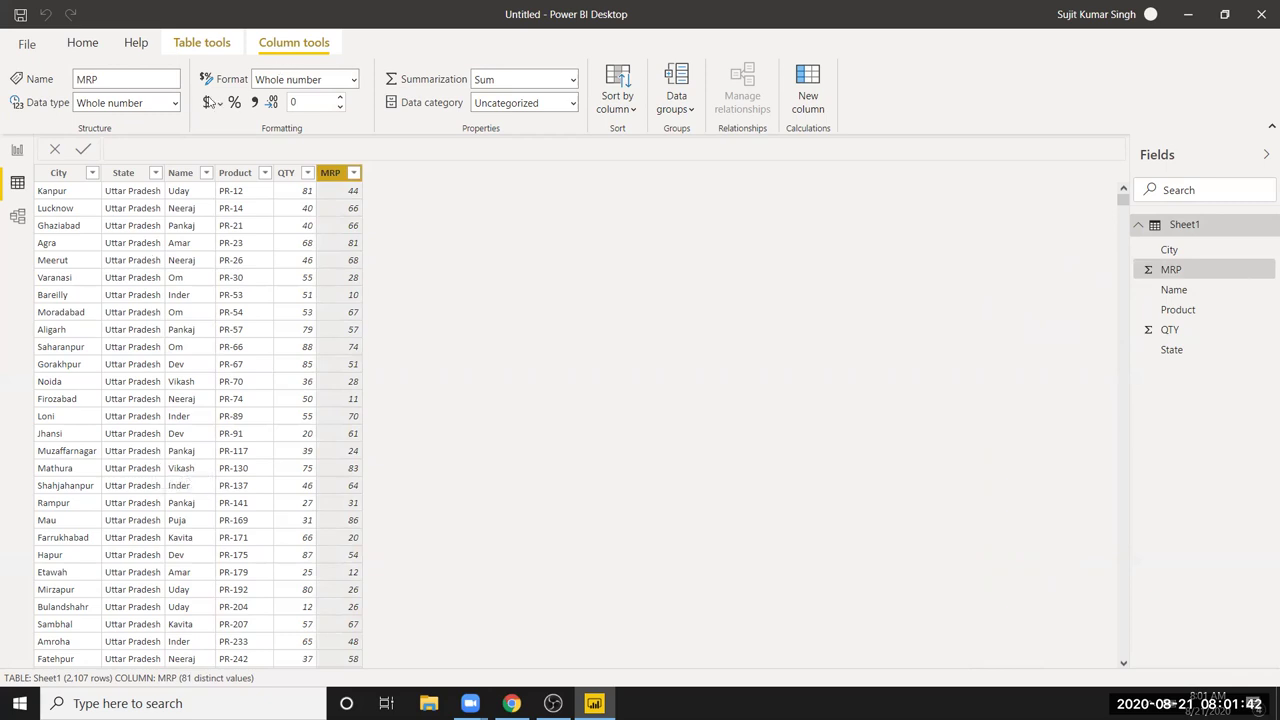
Create the calculated column Total = Sheet1[QTY]*Sheet1[MRP]
left_click(821, 108)
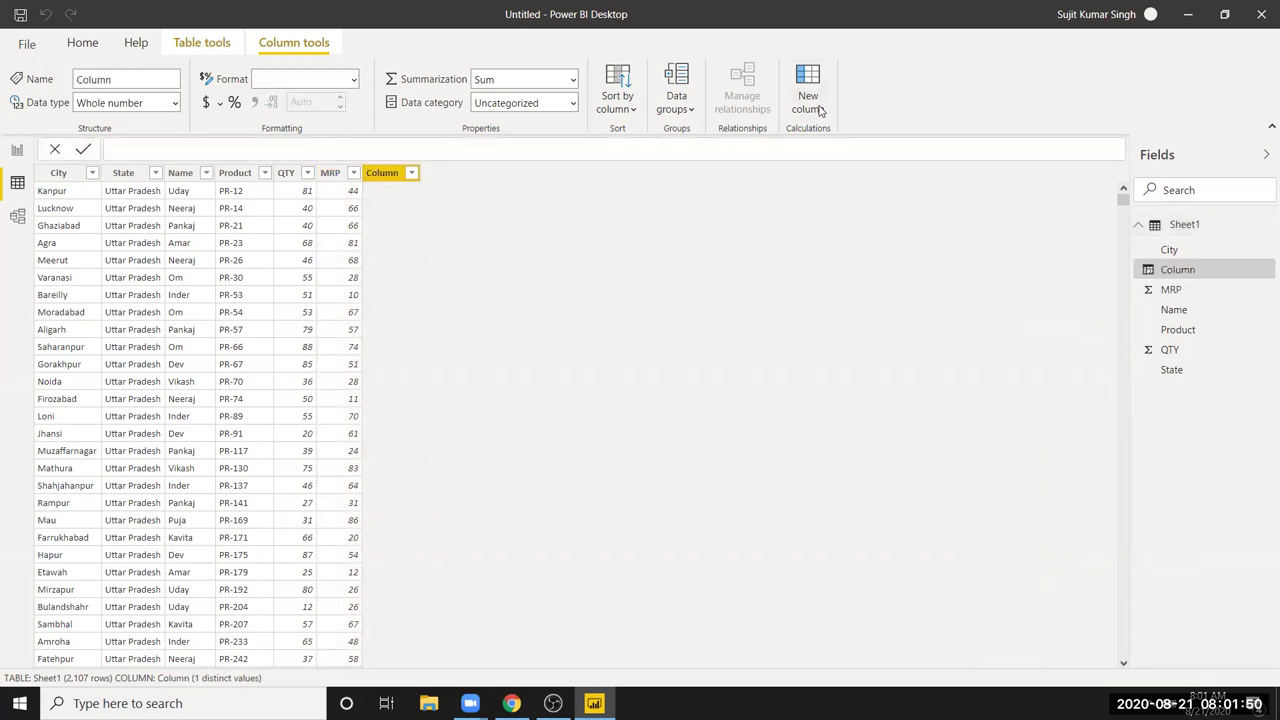
double_click(136, 147)
type("Tota")
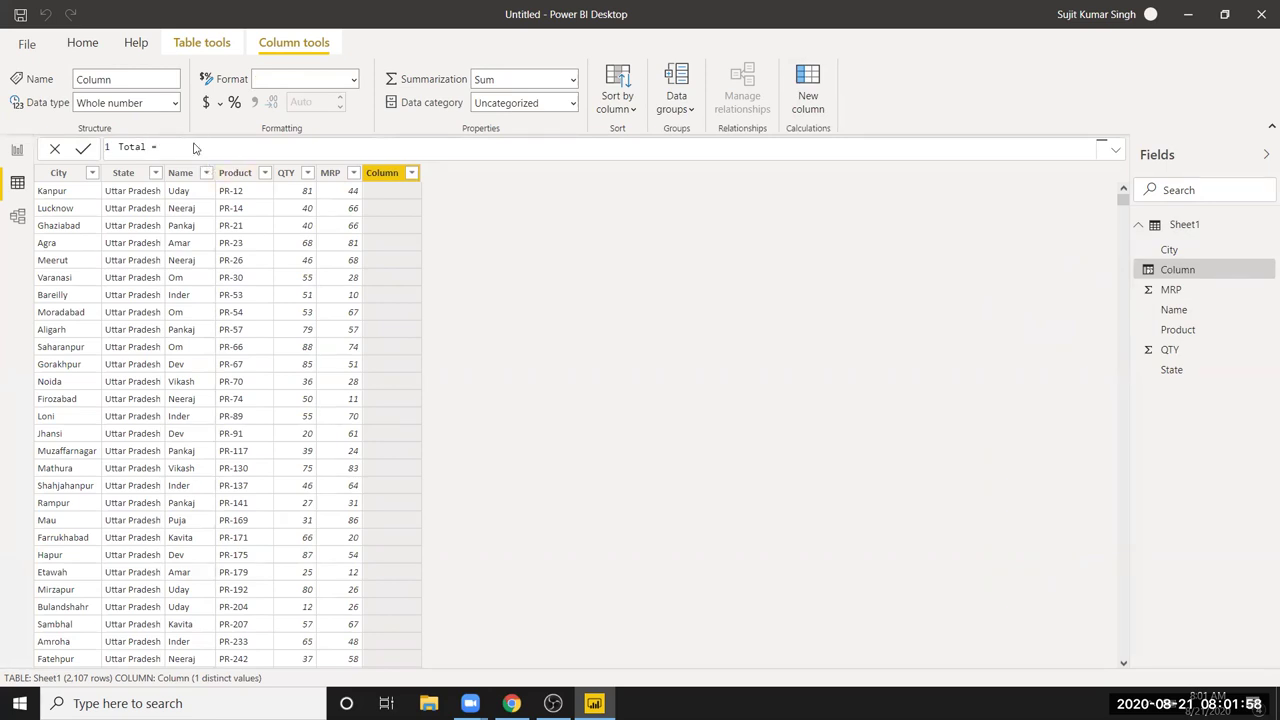
key("Return")
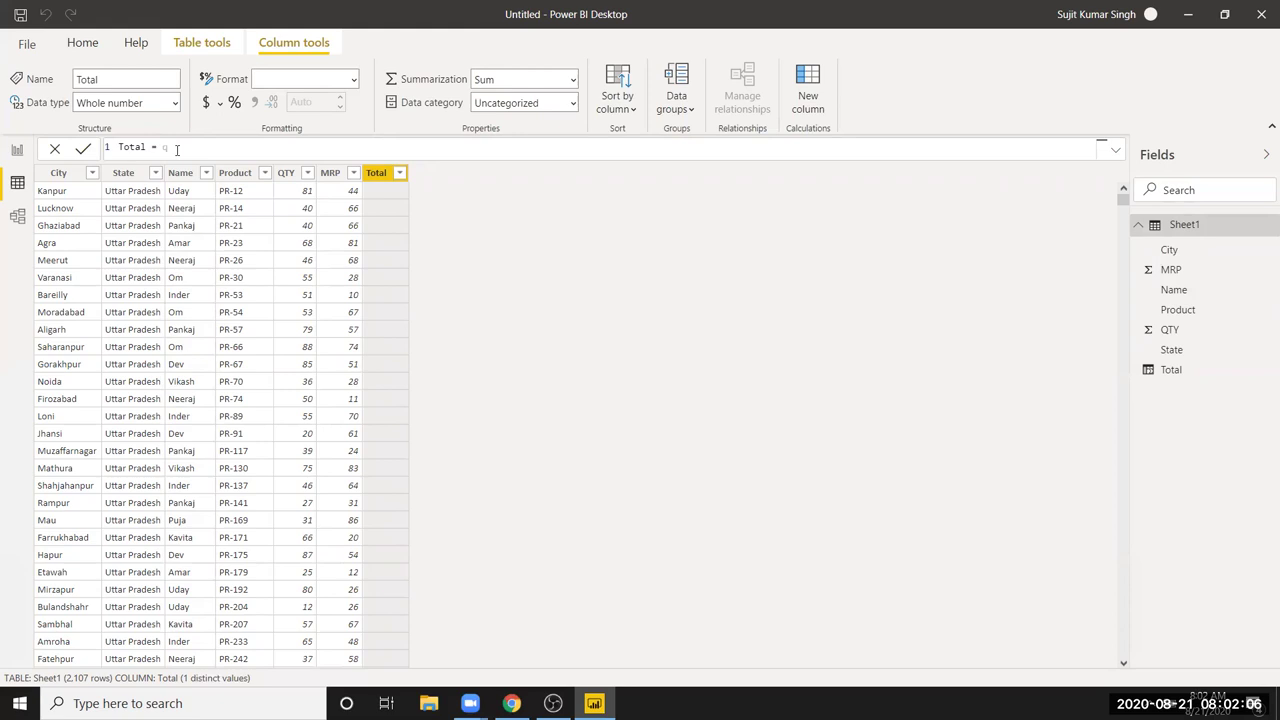
type("t")
key("Tab")
type("m")
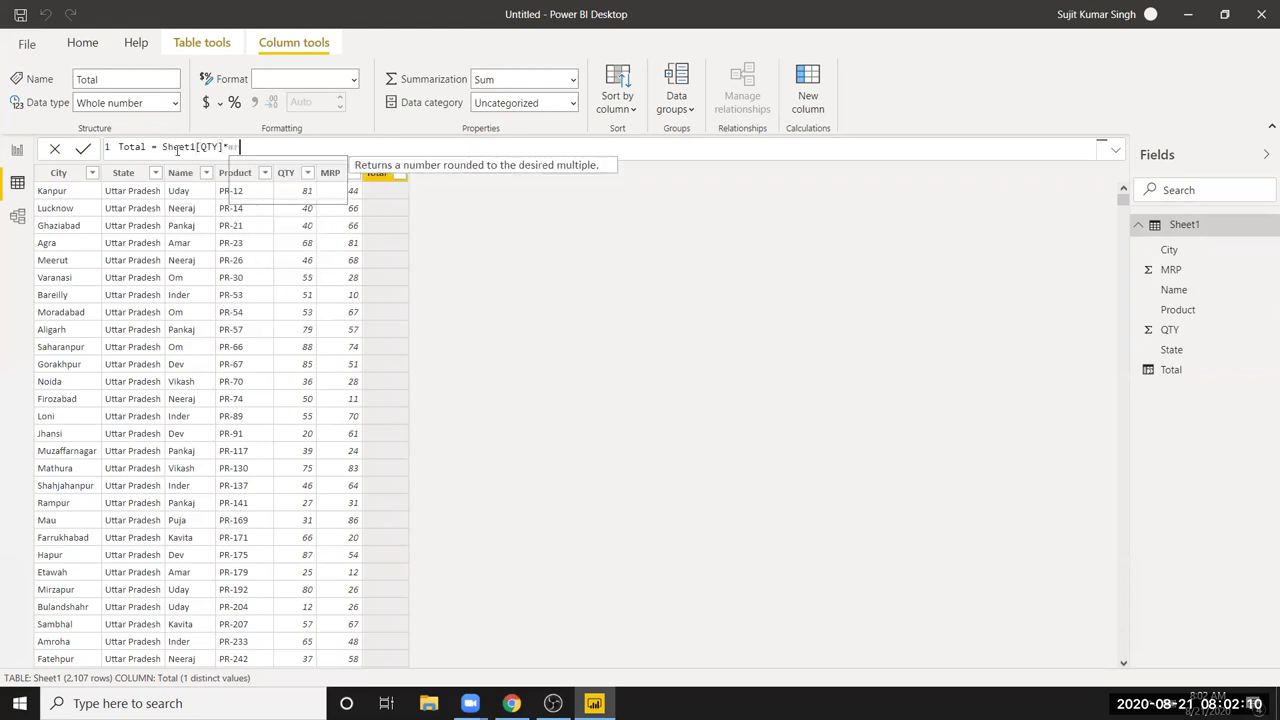
type("rp")
key("Tab")
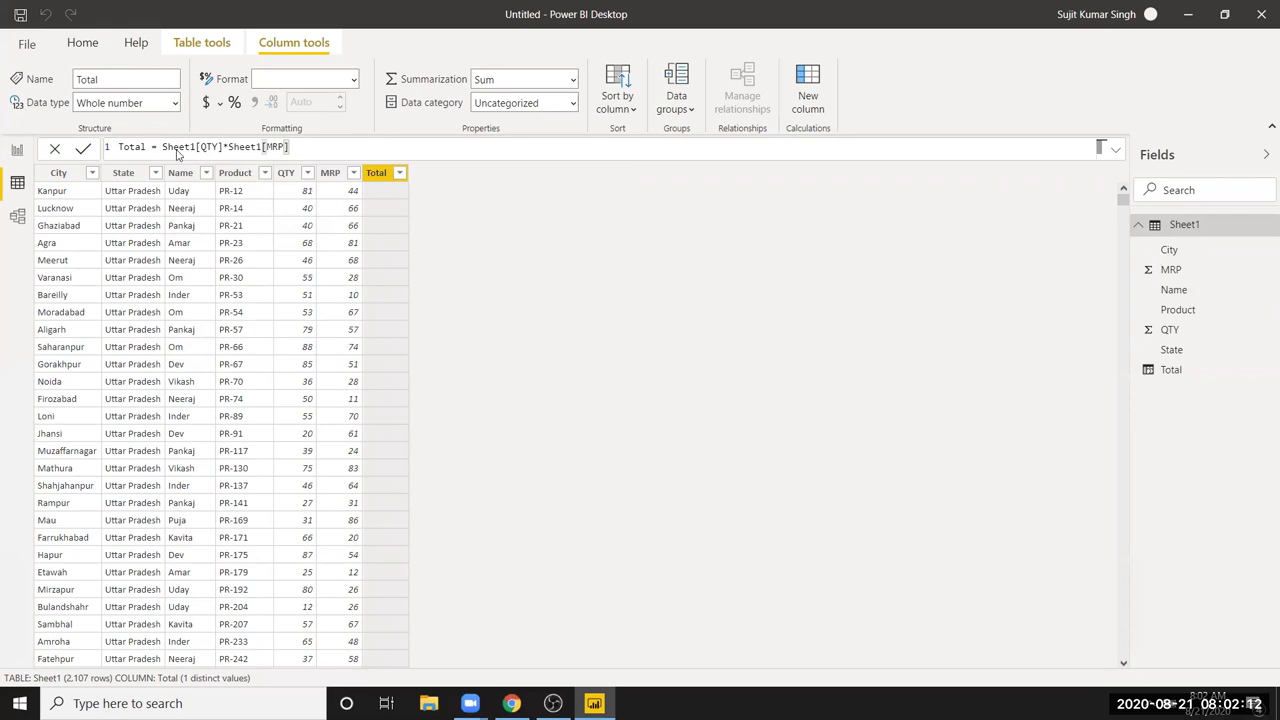
key("Return")
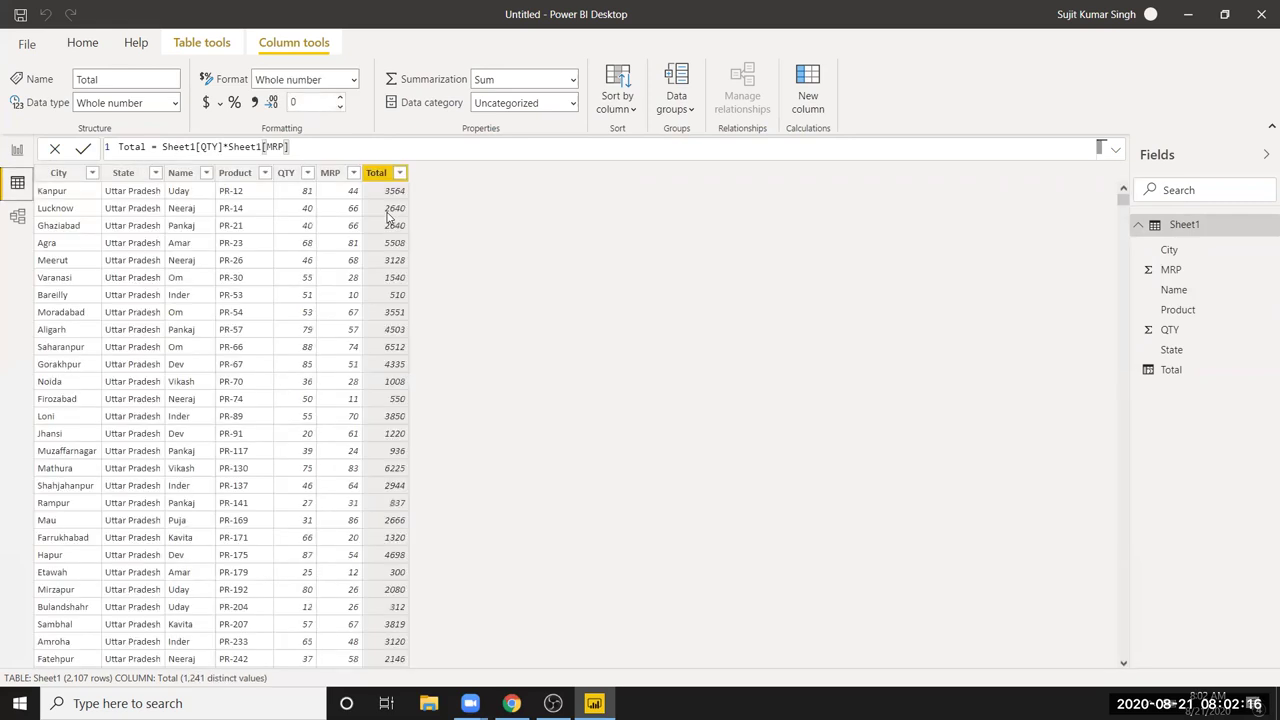
Back in Report view, drag the pie and line charts up to the page's top edge
left_click(16, 152)
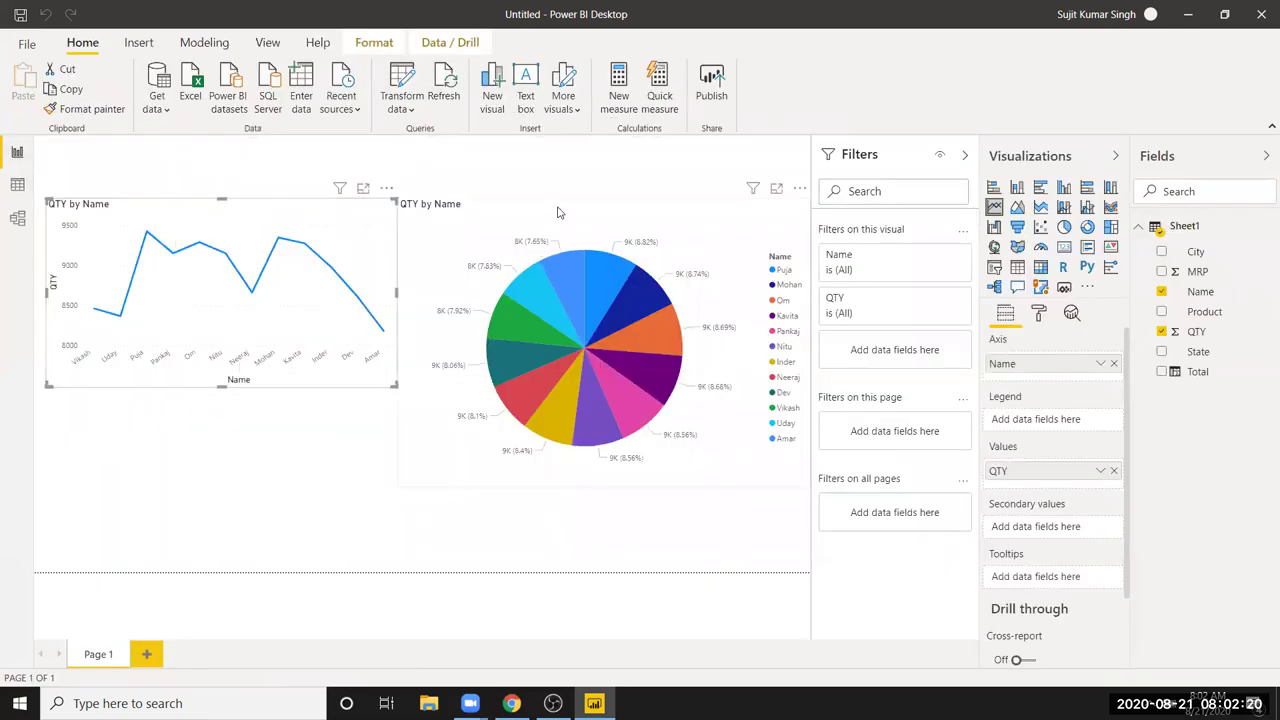
left_click_drag(559, 212, 574, 171)
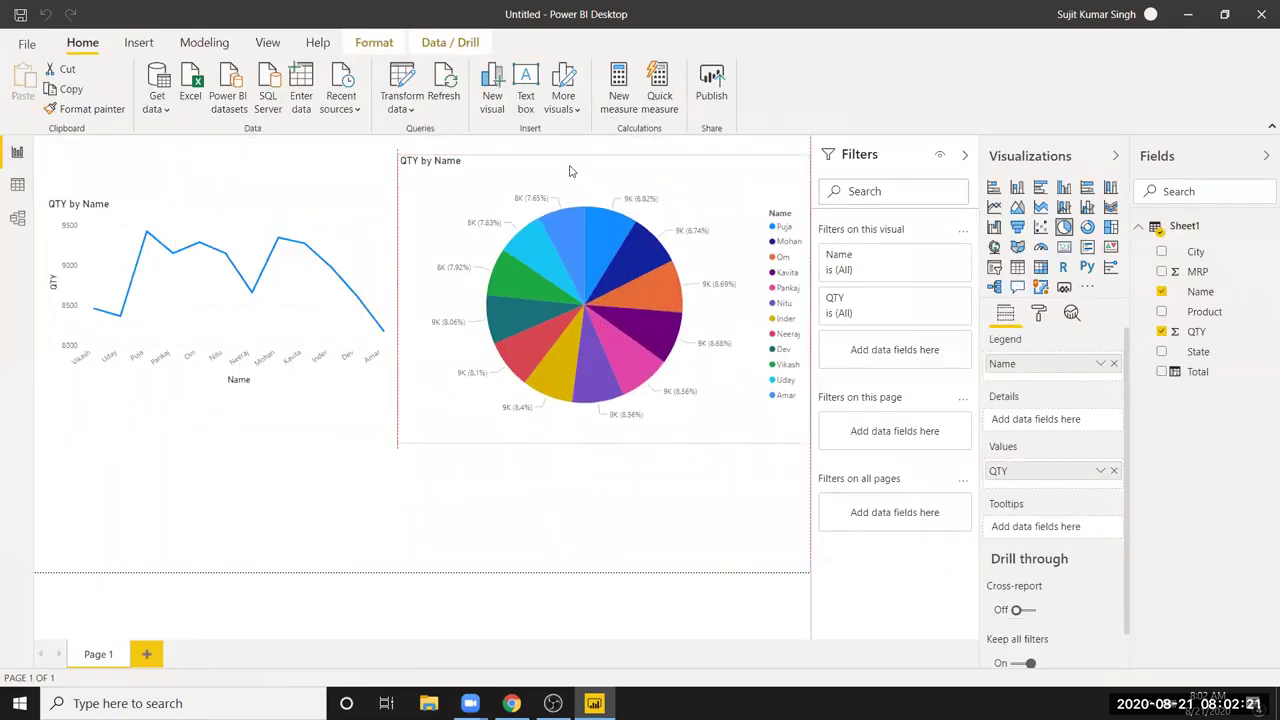
left_click(322, 182)
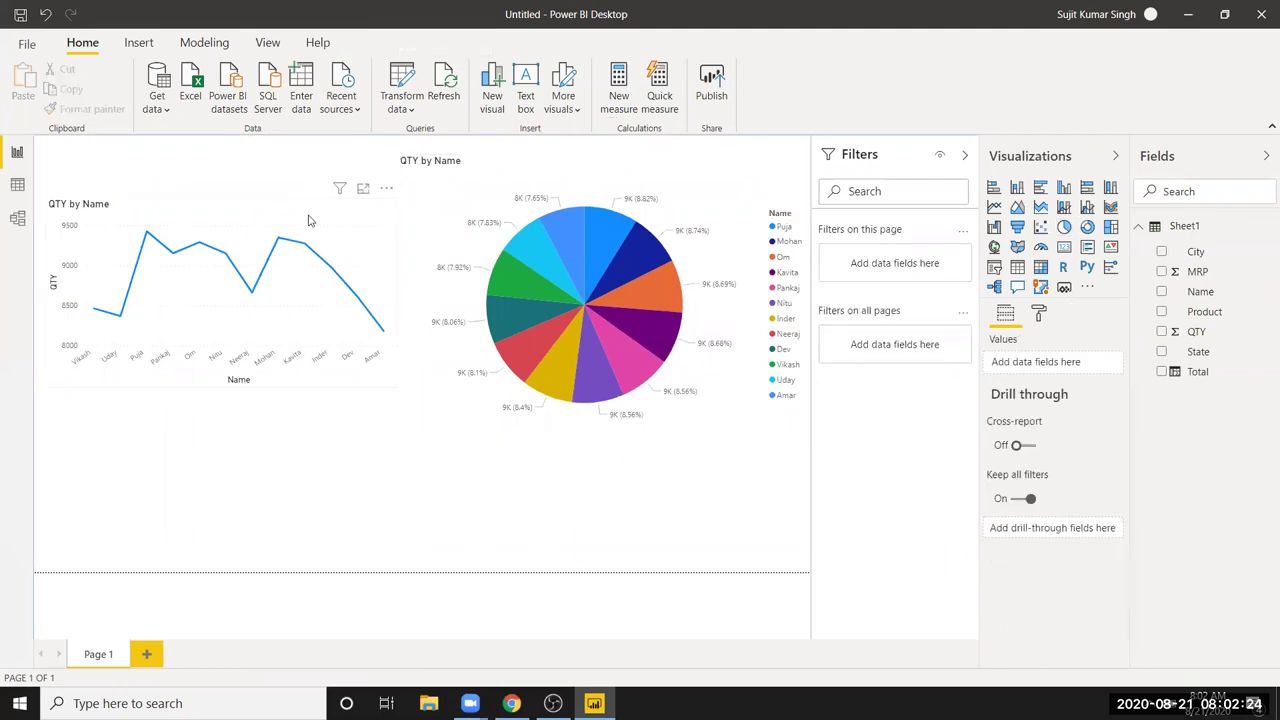
left_click(310, 210)
left_click_drag(308, 199, 310, 146)
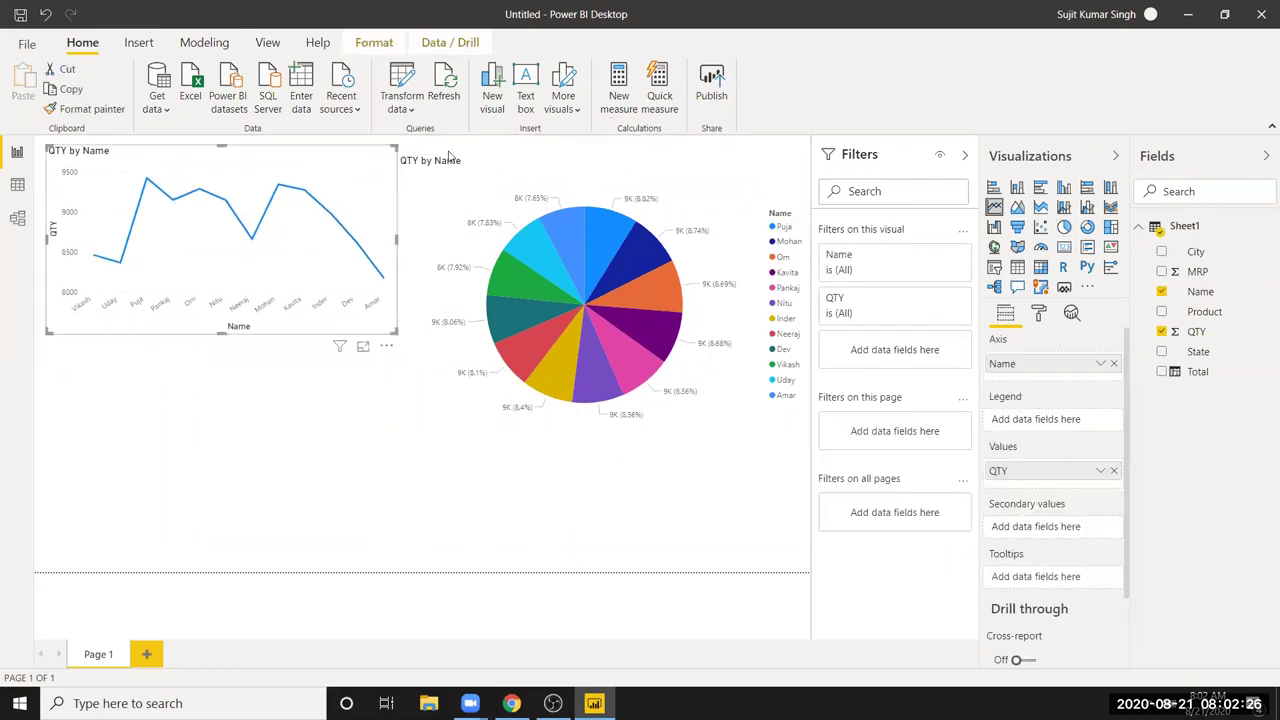
left_click_drag(507, 150, 507, 132)
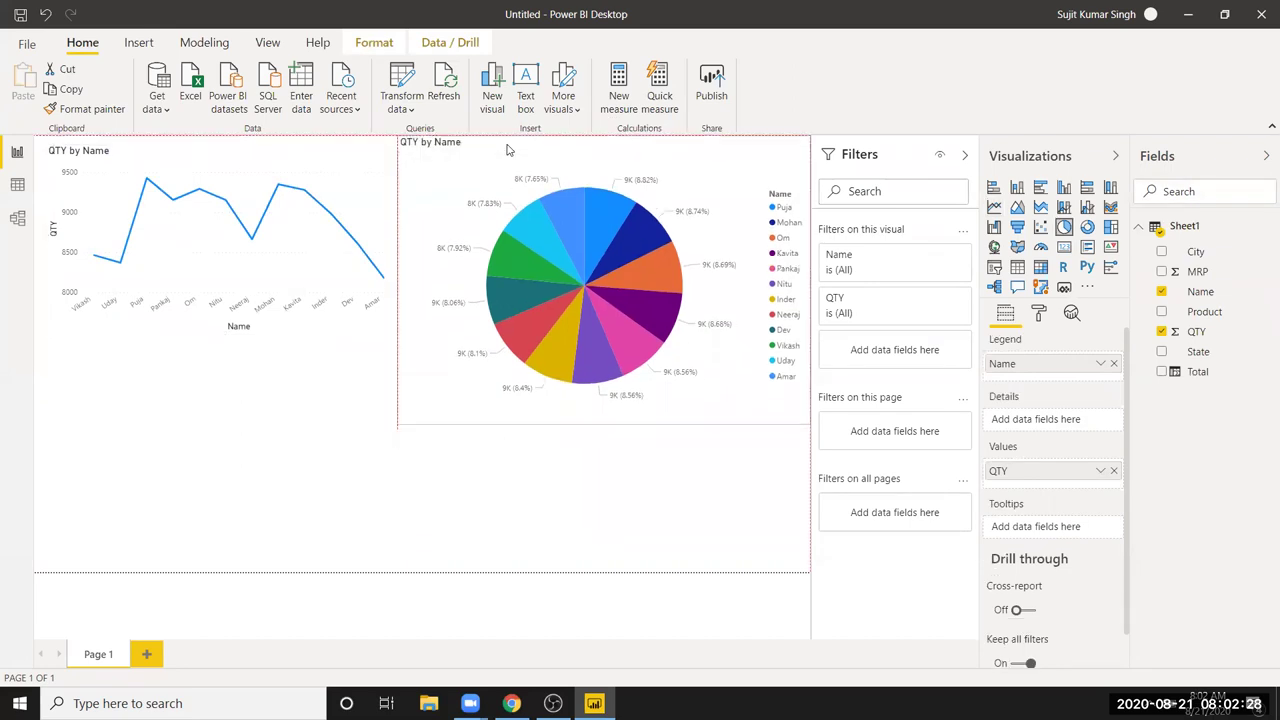
left_click(166, 423)
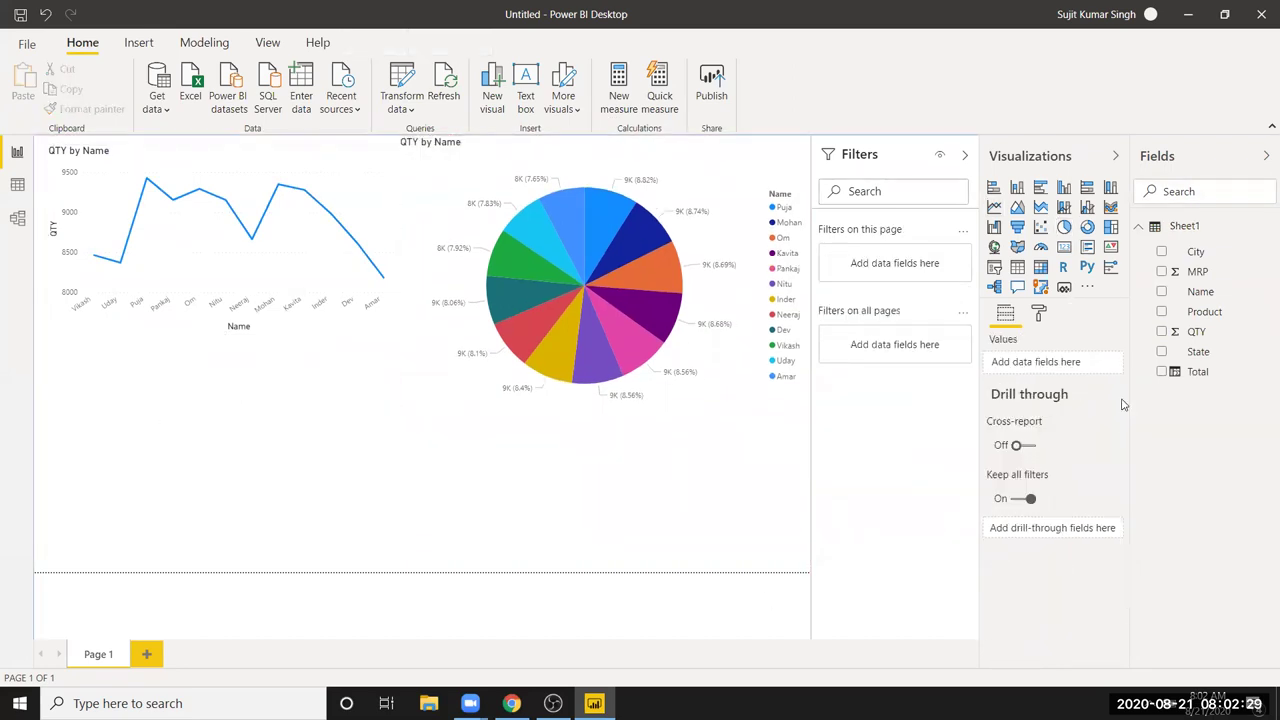
Add a map under the line chart with City as Location and Total as bubble Size
left_click(995, 248)
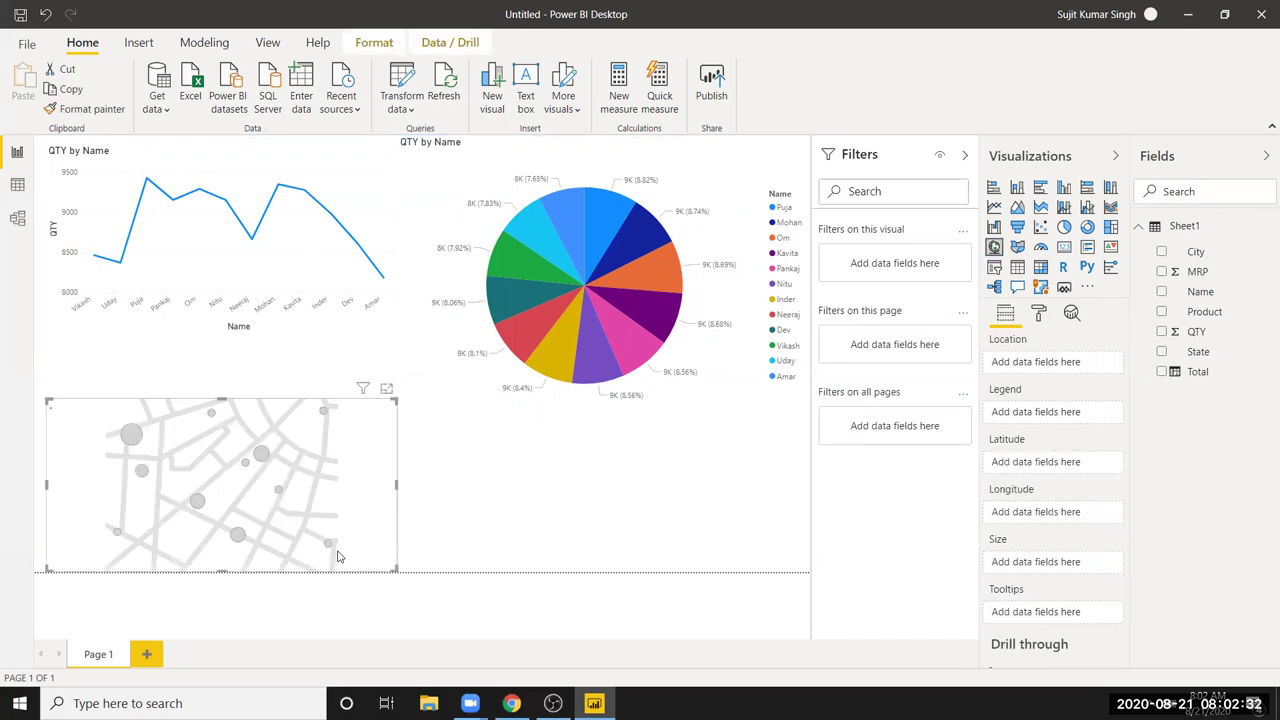
left_click_drag(84, 407, 74, 375)
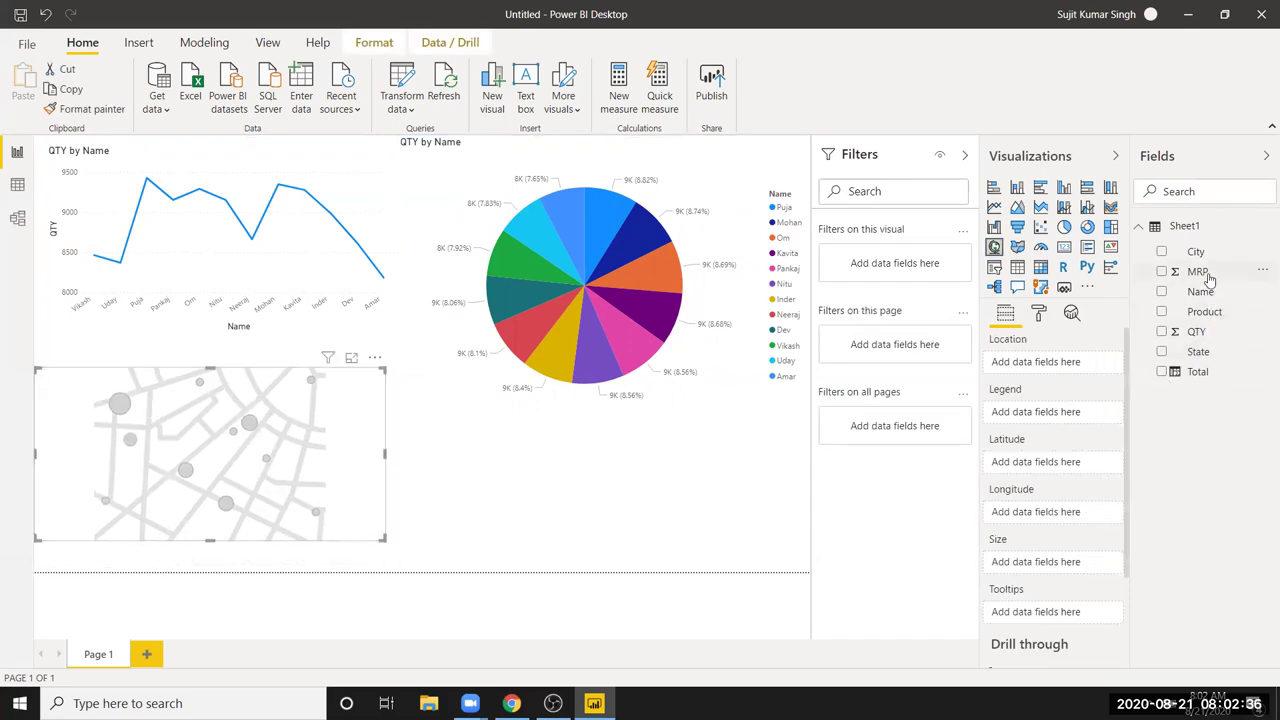
mouse_move(1198, 254)
left_mouse_down()
mouse_move(378, 432)
mouse_move(306, 421)
left_mouse_up()
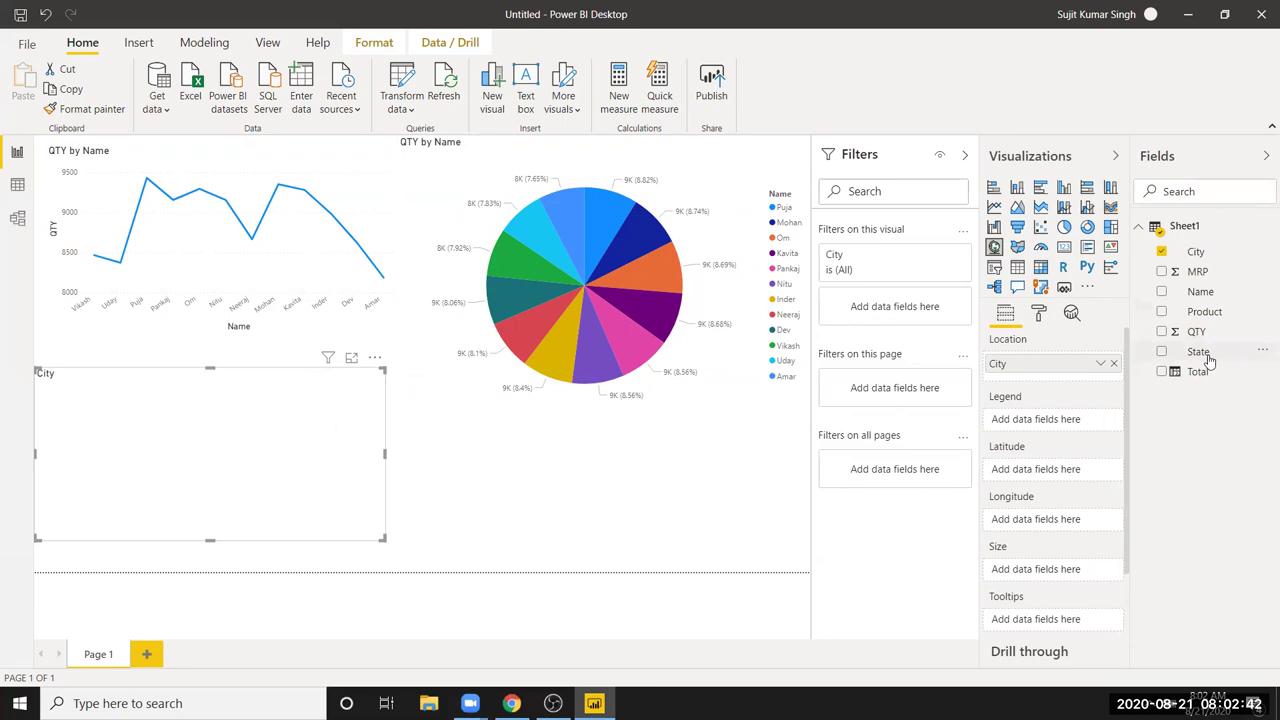
mouse_move(1208, 376)
left_mouse_down()
mouse_move(213, 453)
mouse_move(304, 495)
left_mouse_up()
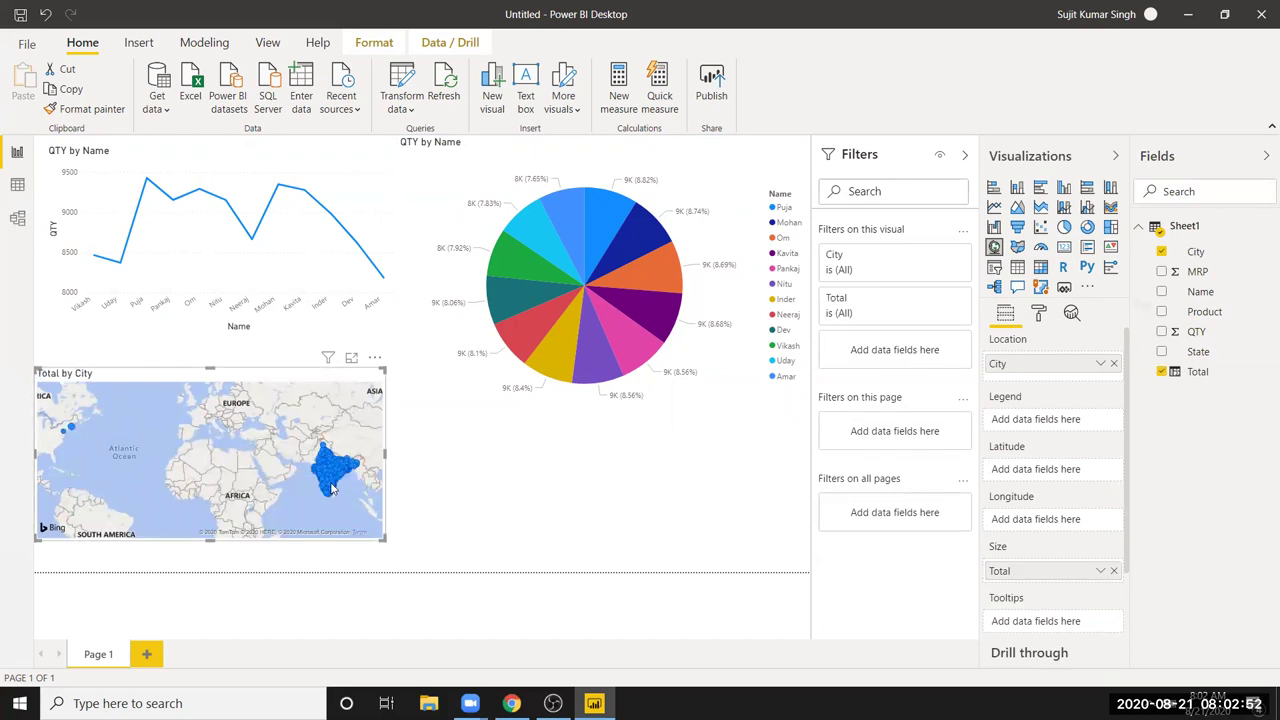
Enlarge the Total by City map from its corner to fill the lower-left area
scroll(332, 487, "up", 2)
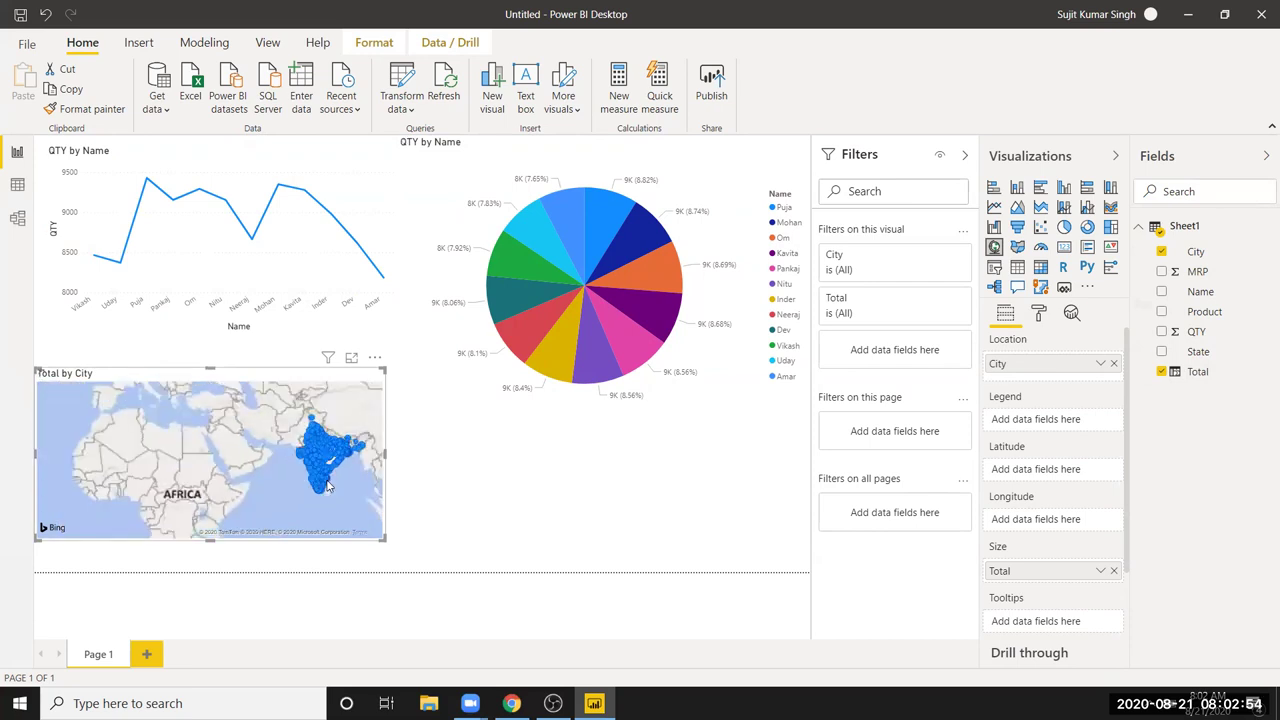
scroll(328, 485, "down", 2)
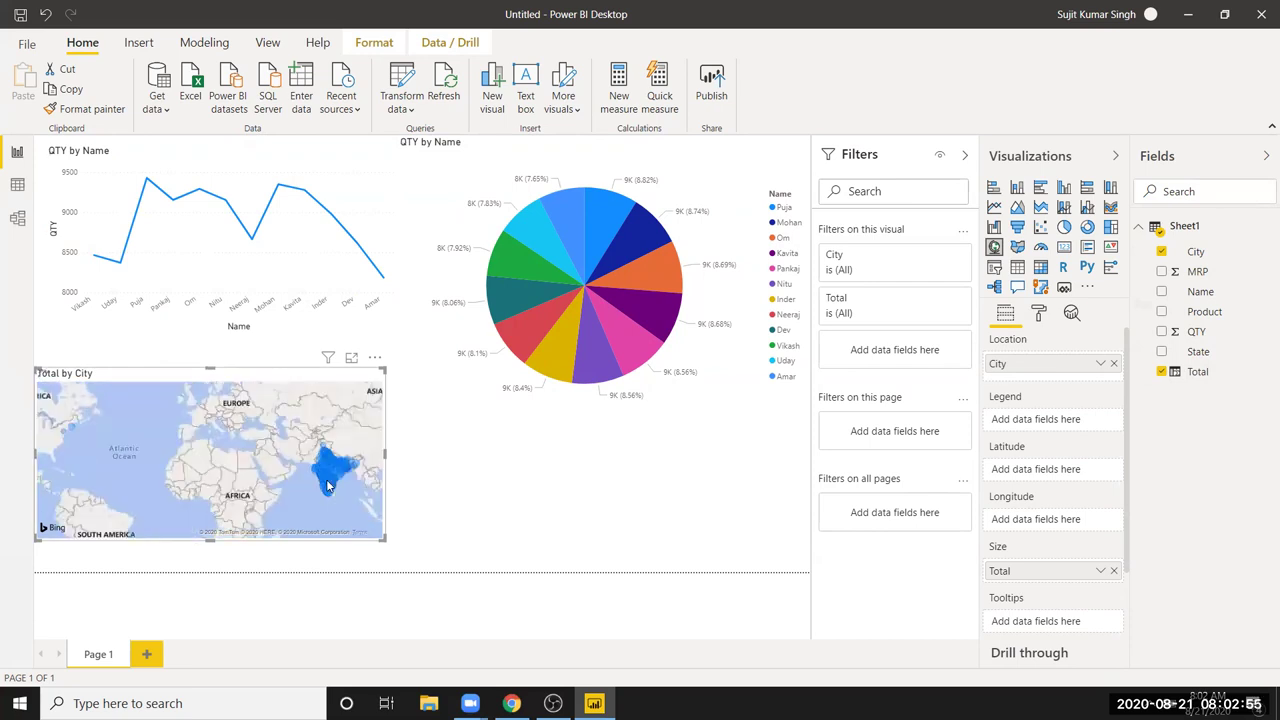
left_click(386, 539)
left_click_drag(383, 539, 395, 556)
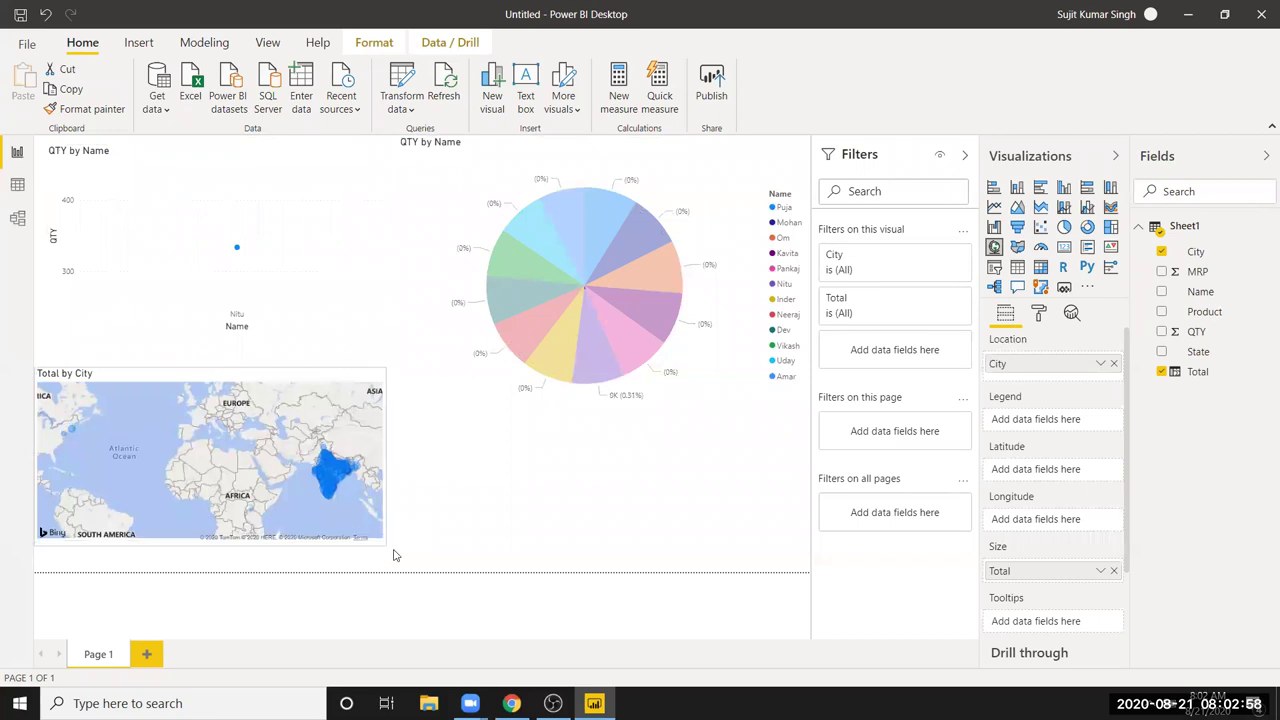
left_click(503, 513)
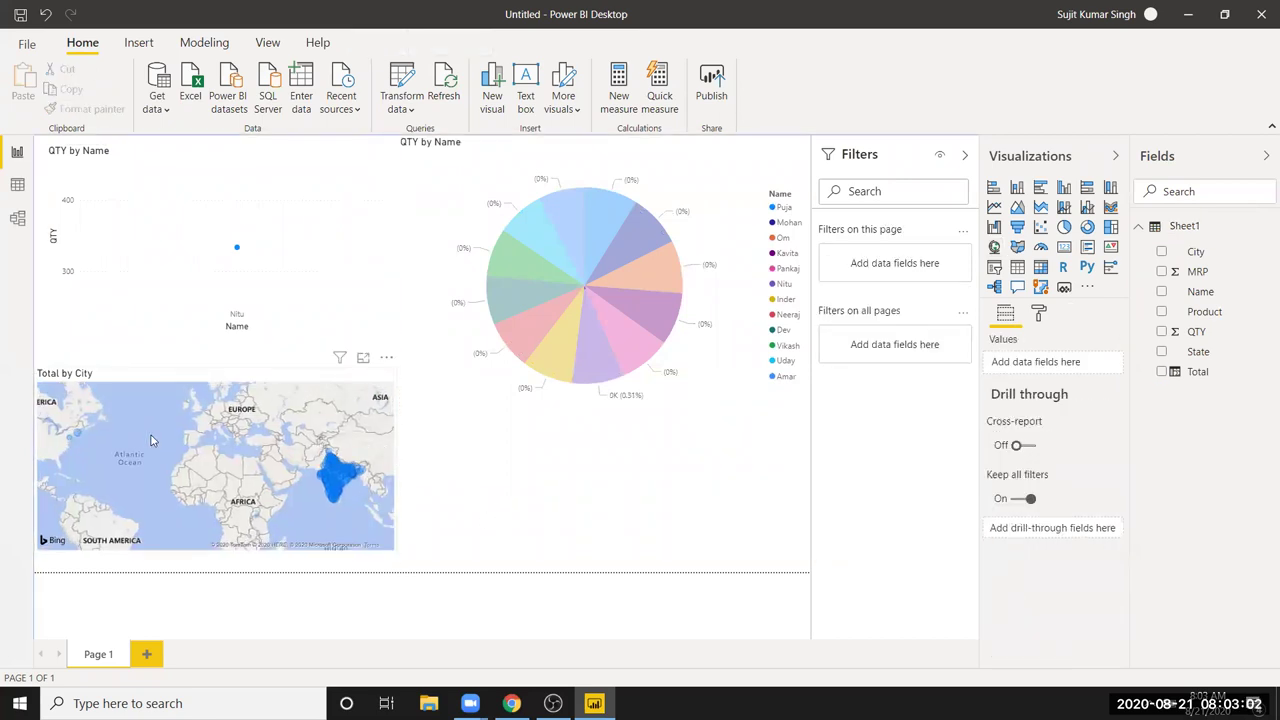
left_click(278, 446)
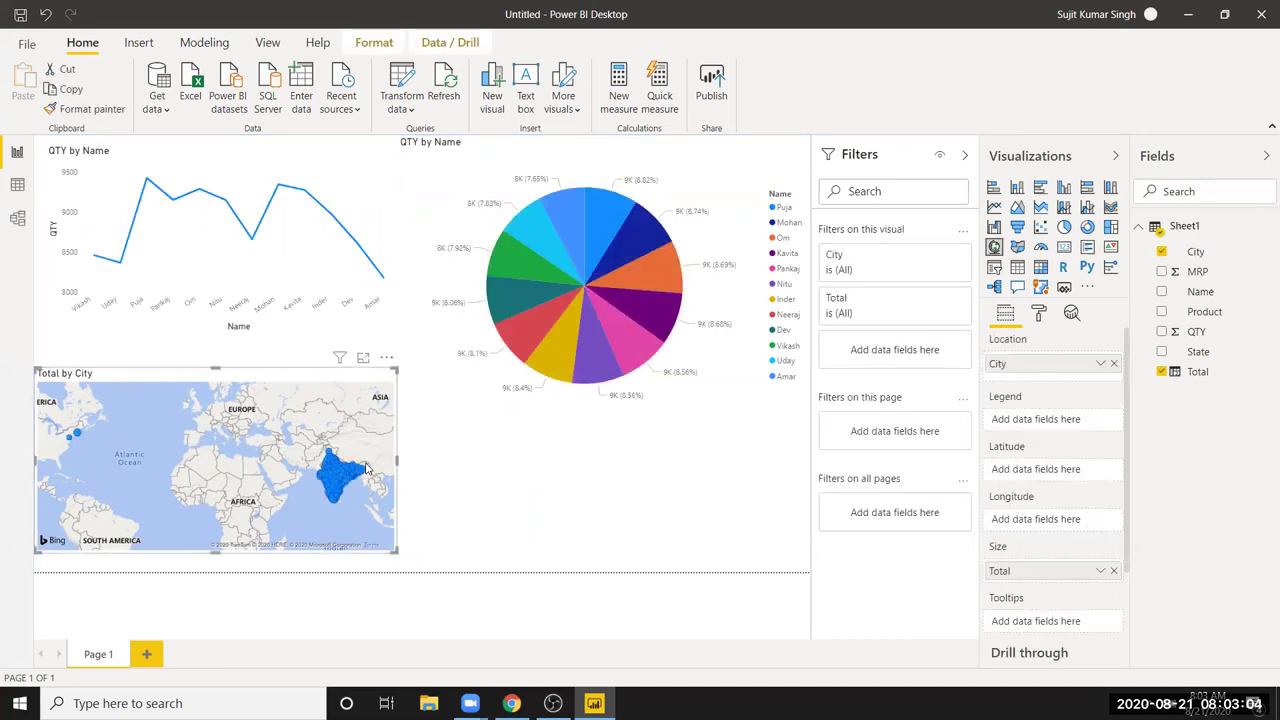
Make the Total by City map taller while leaving the line chart more room
mouse_move(362, 472)
scroll(363, 481, "up", 5)
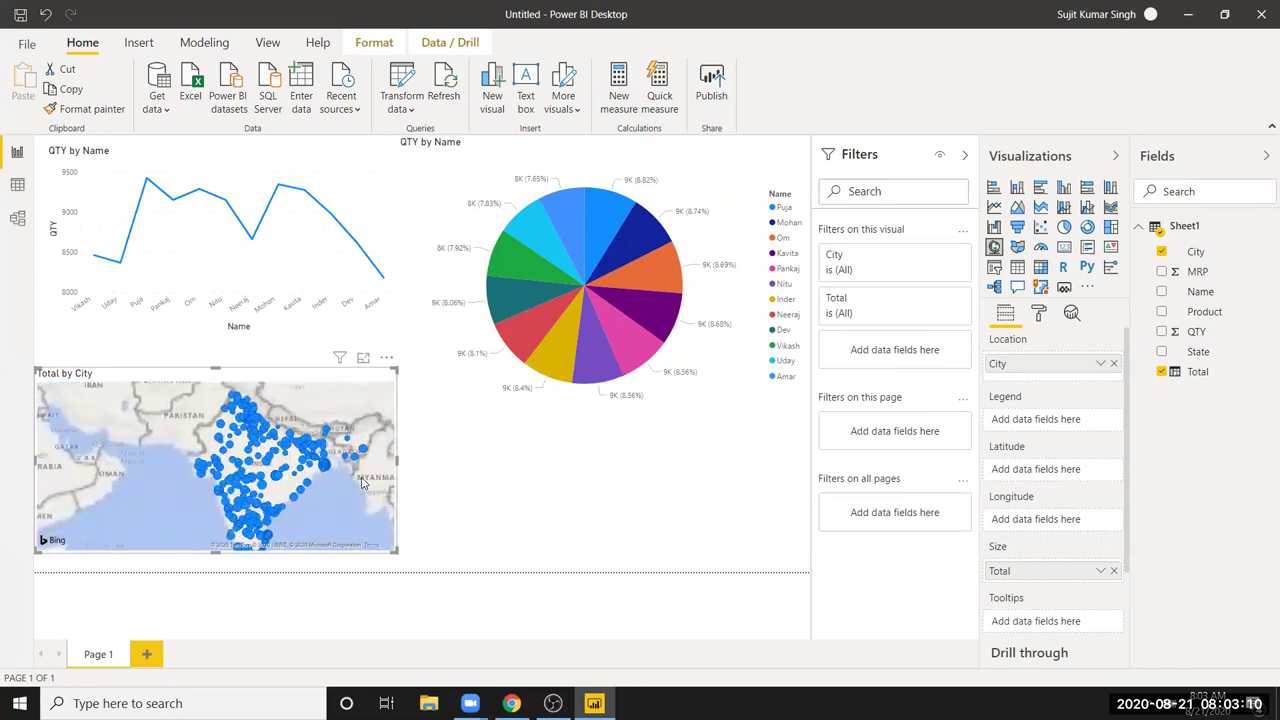
scroll(363, 483, "down", 3)
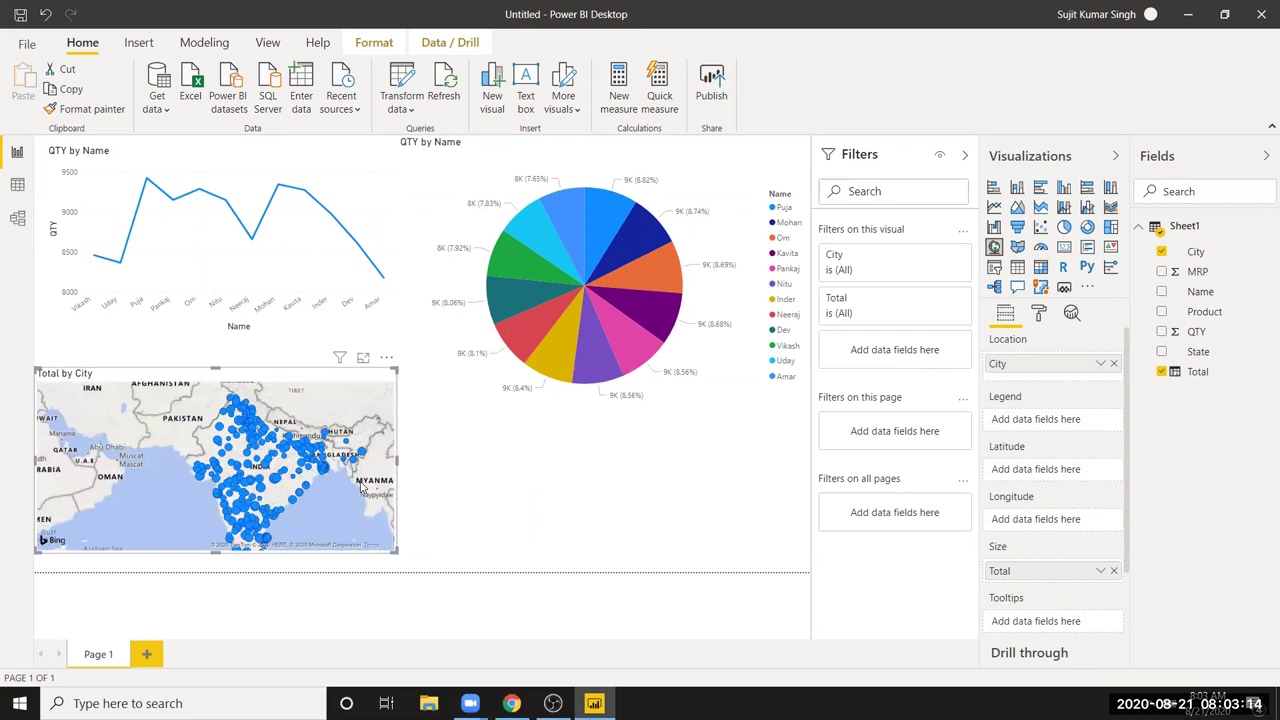
scroll(363, 487, "up", 2)
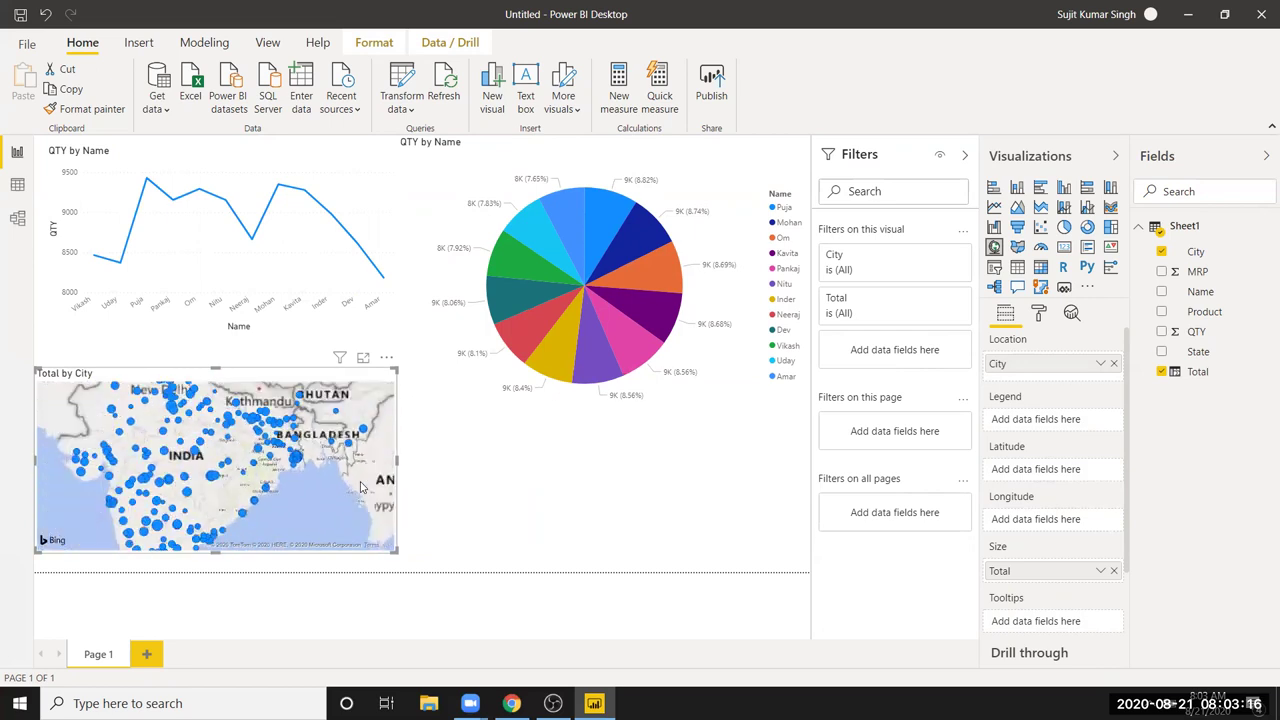
scroll(363, 487, "down", 2)
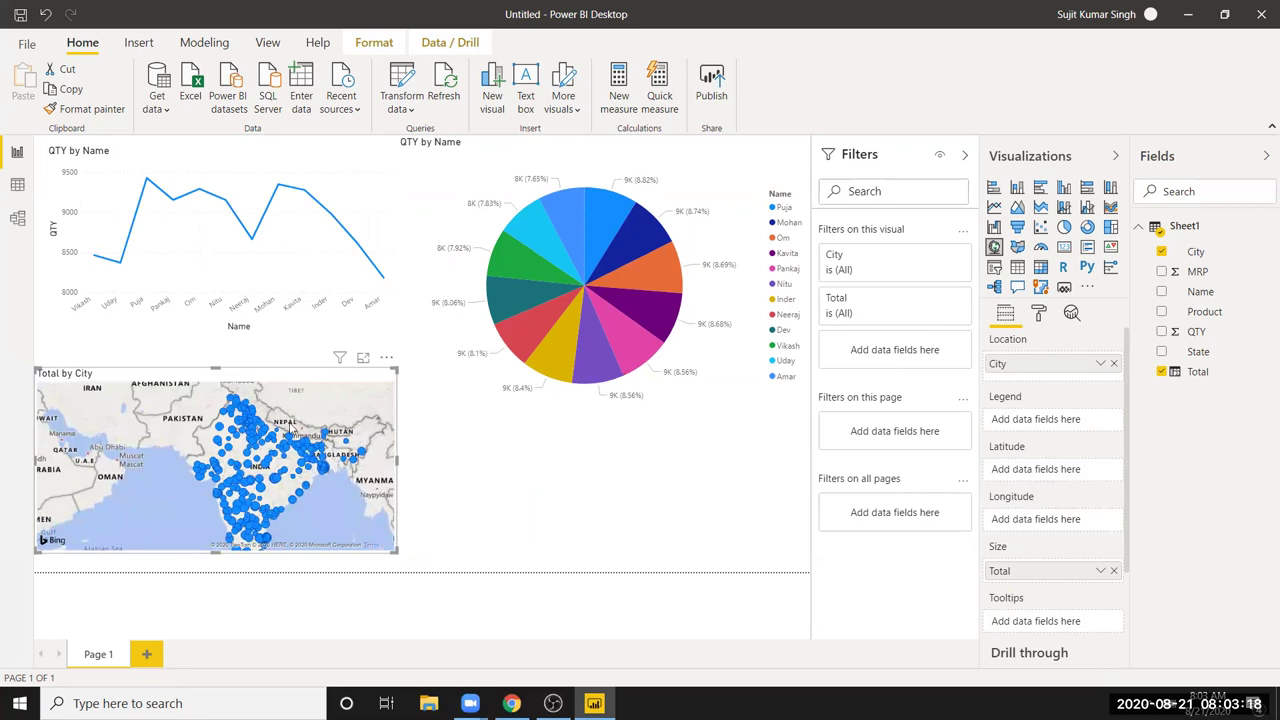
left_click_drag(214, 368, 216, 246)
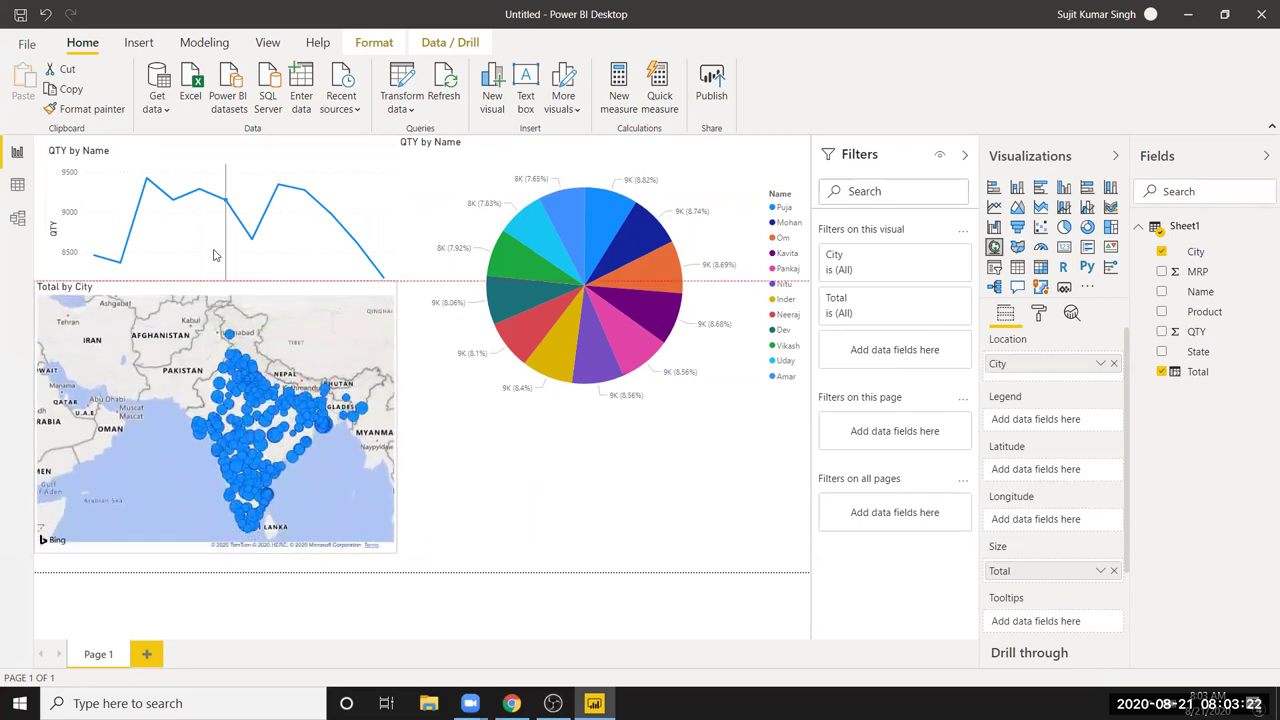
scroll(335, 463, "down", 3)
scroll(335, 463, "up", 3)
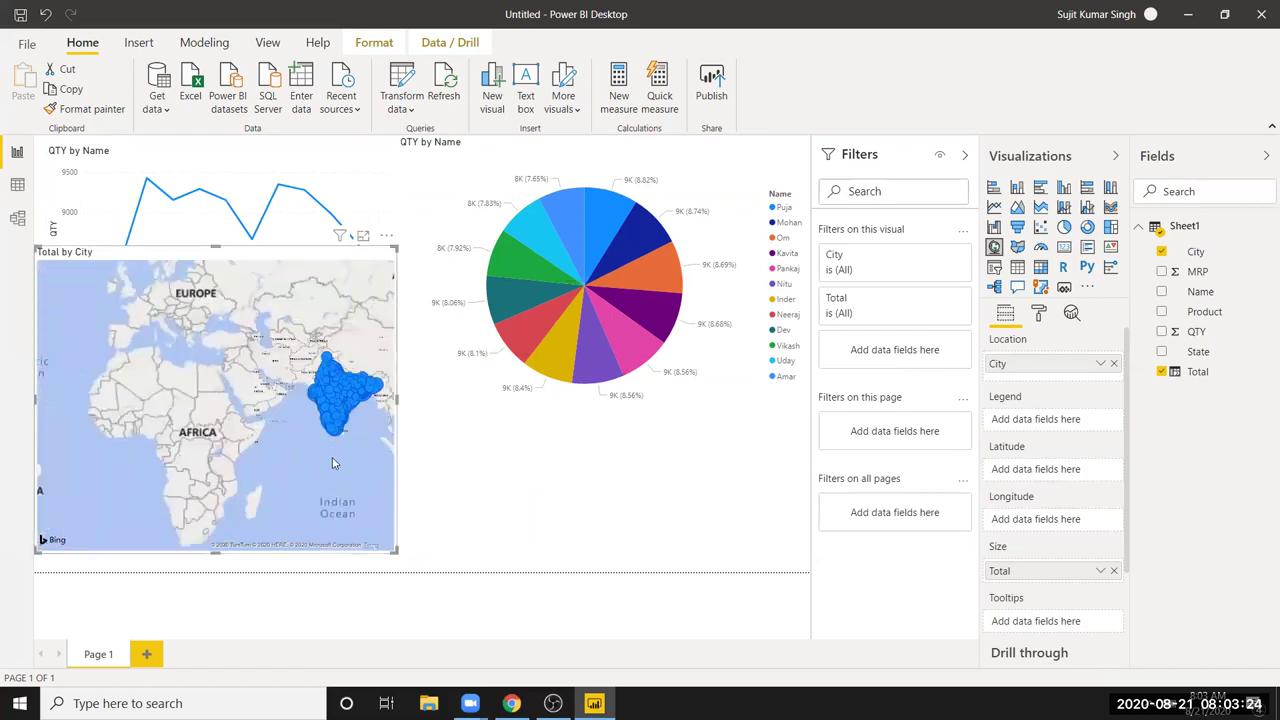
scroll(362, 463, "up", 3)
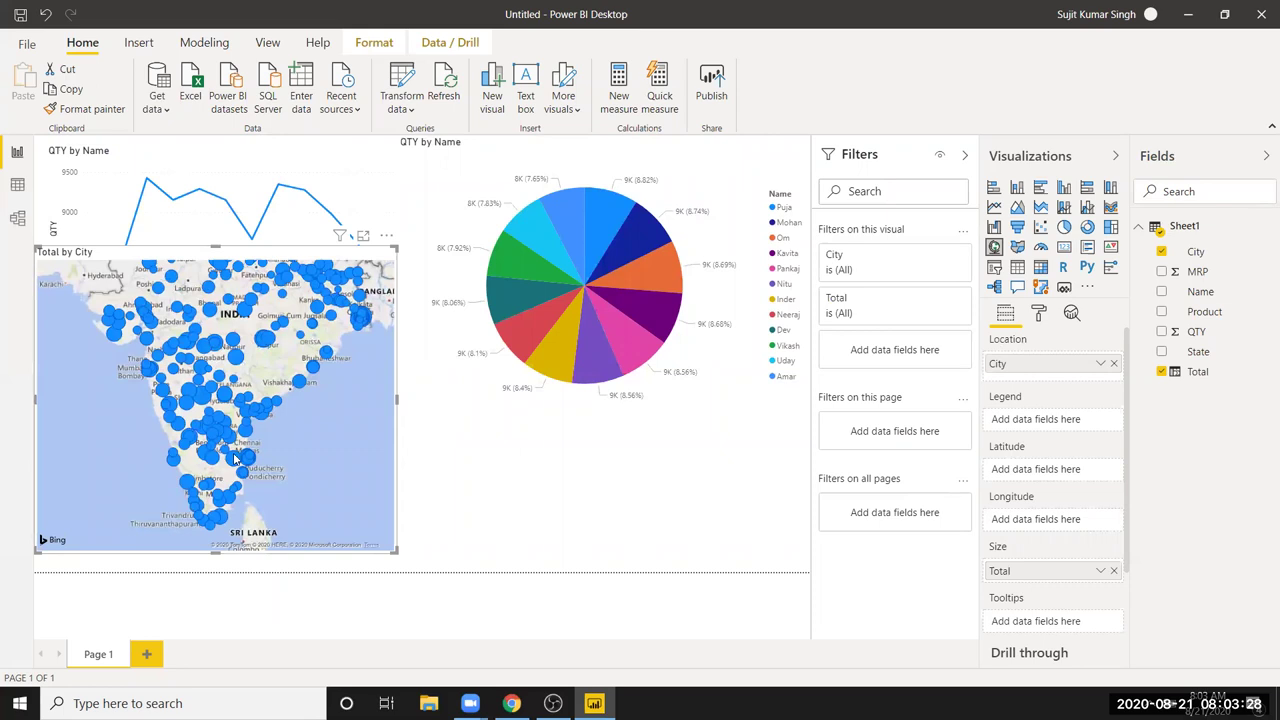
left_click_drag(329, 433, 329, 495)
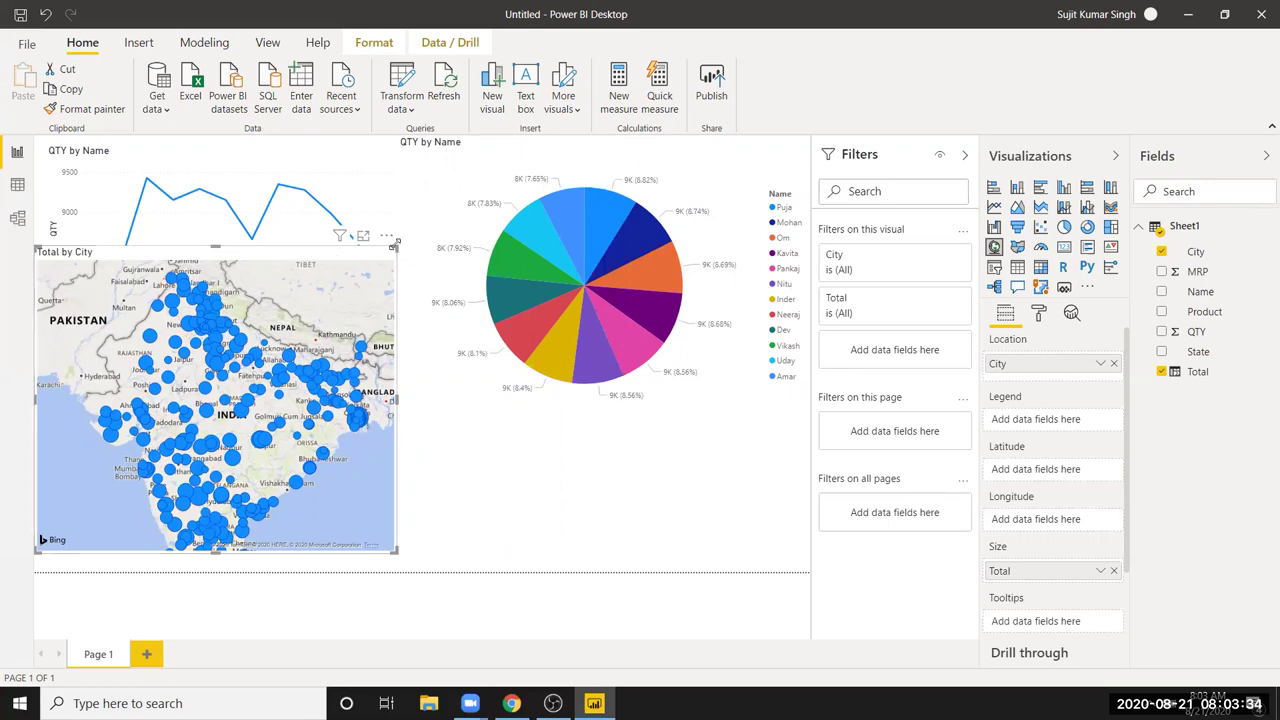
left_click_drag(393, 248, 404, 338)
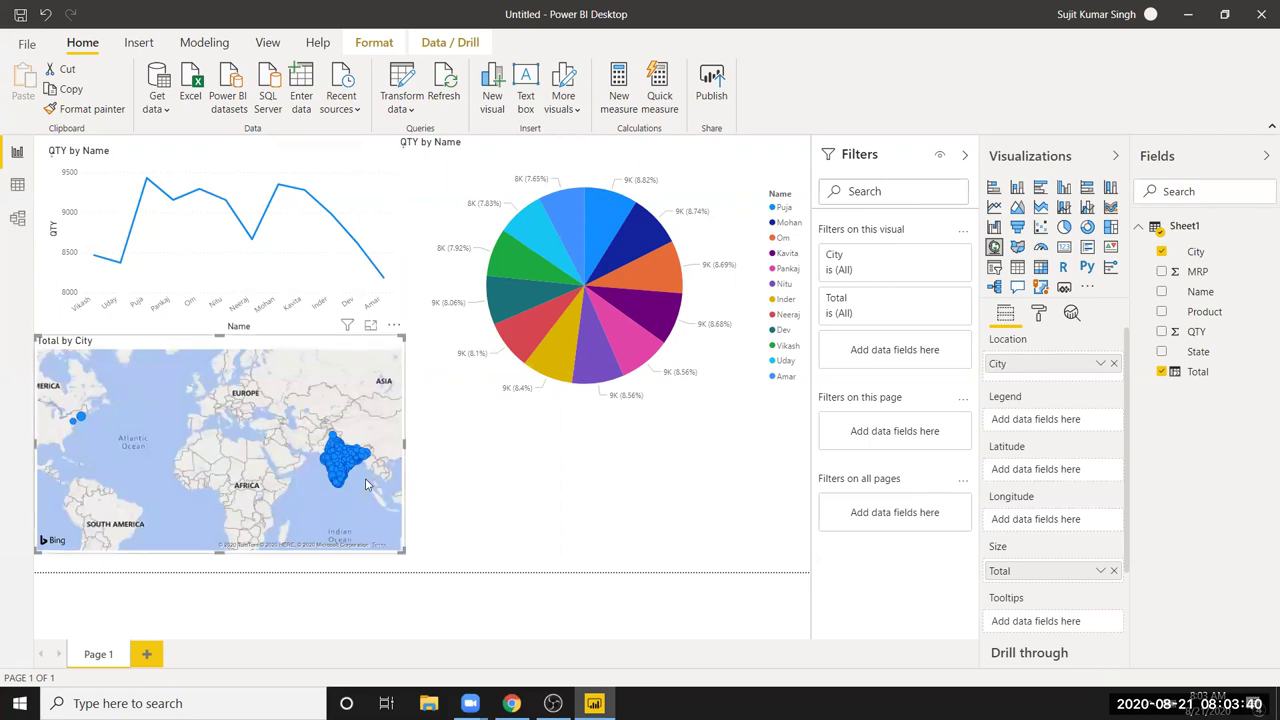
Zoom the map into India and pan to central India around Bhopal and Indore
scroll(366, 485, "up", 2)
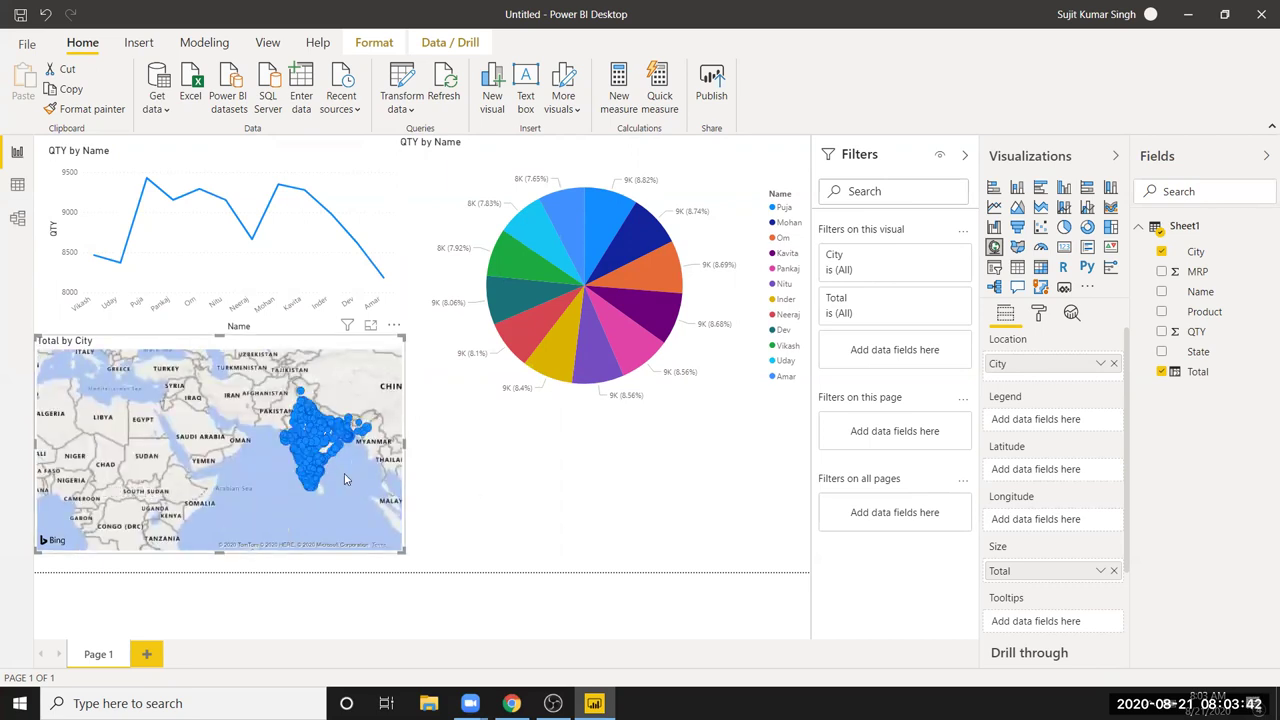
scroll(344, 476, "up", 2)
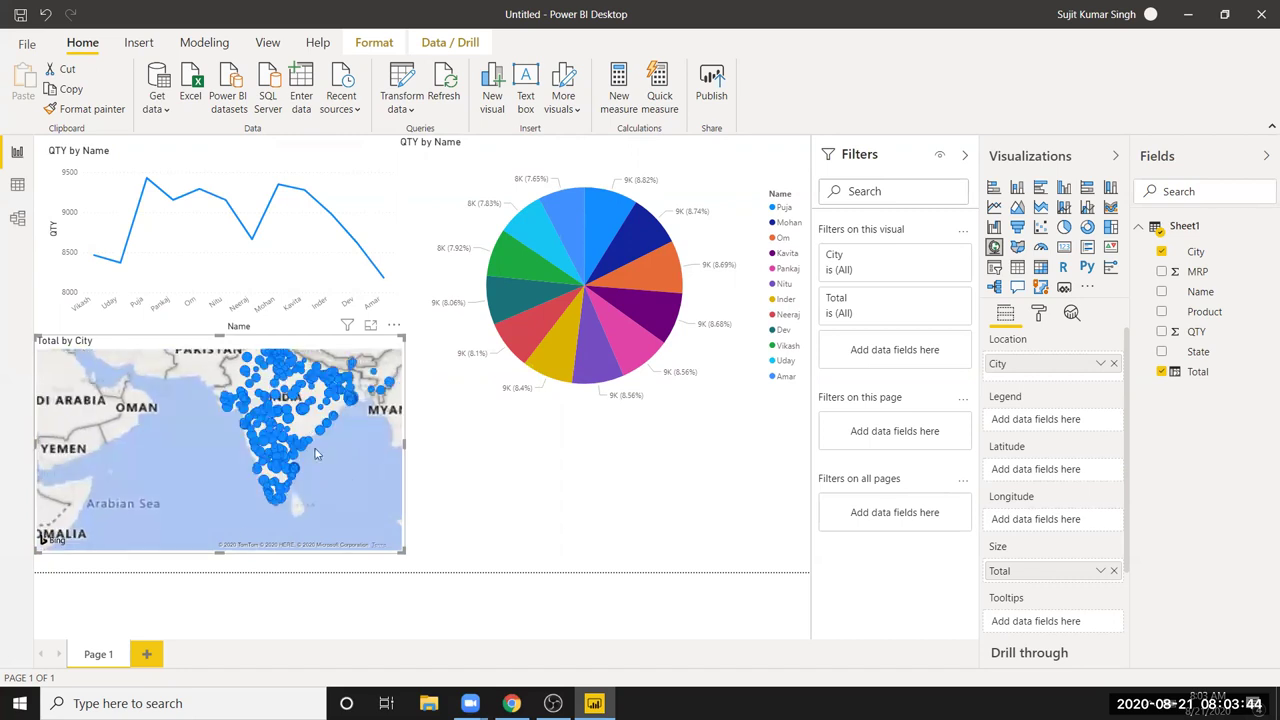
scroll(313, 439, "up", 3)
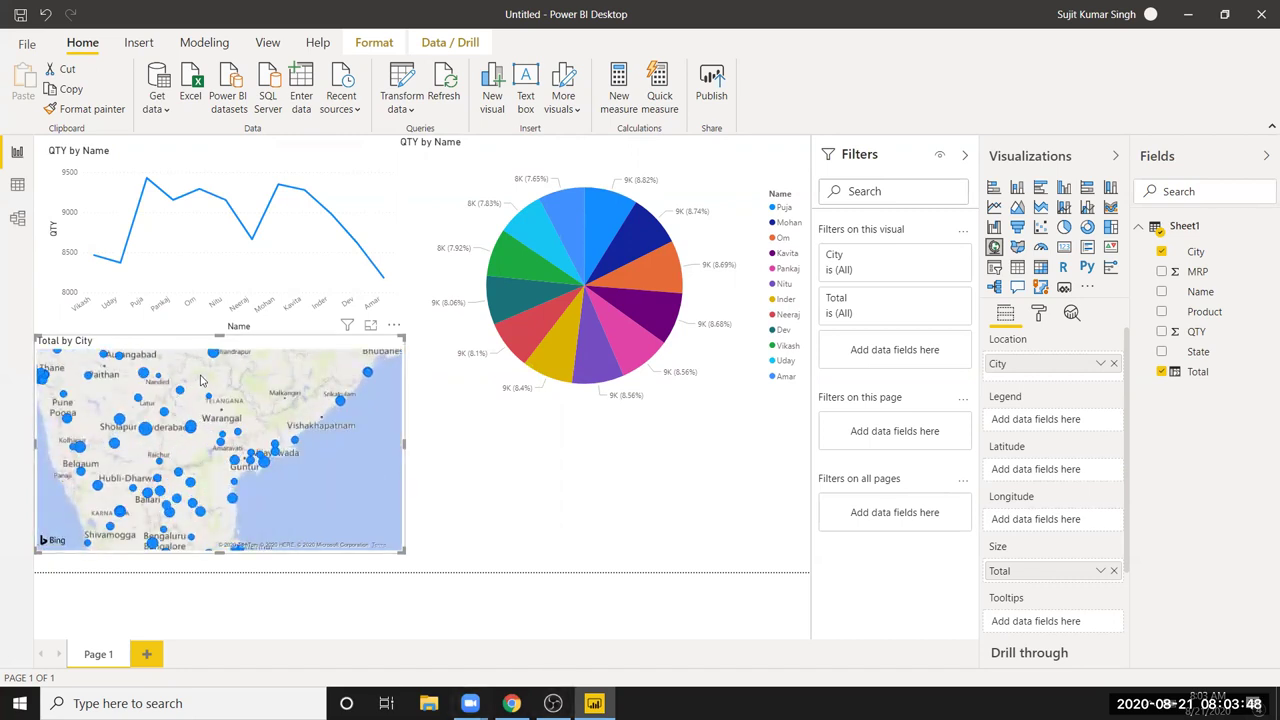
left_click_drag(203, 395, 269, 461)
left_click_drag(272, 372, 277, 445)
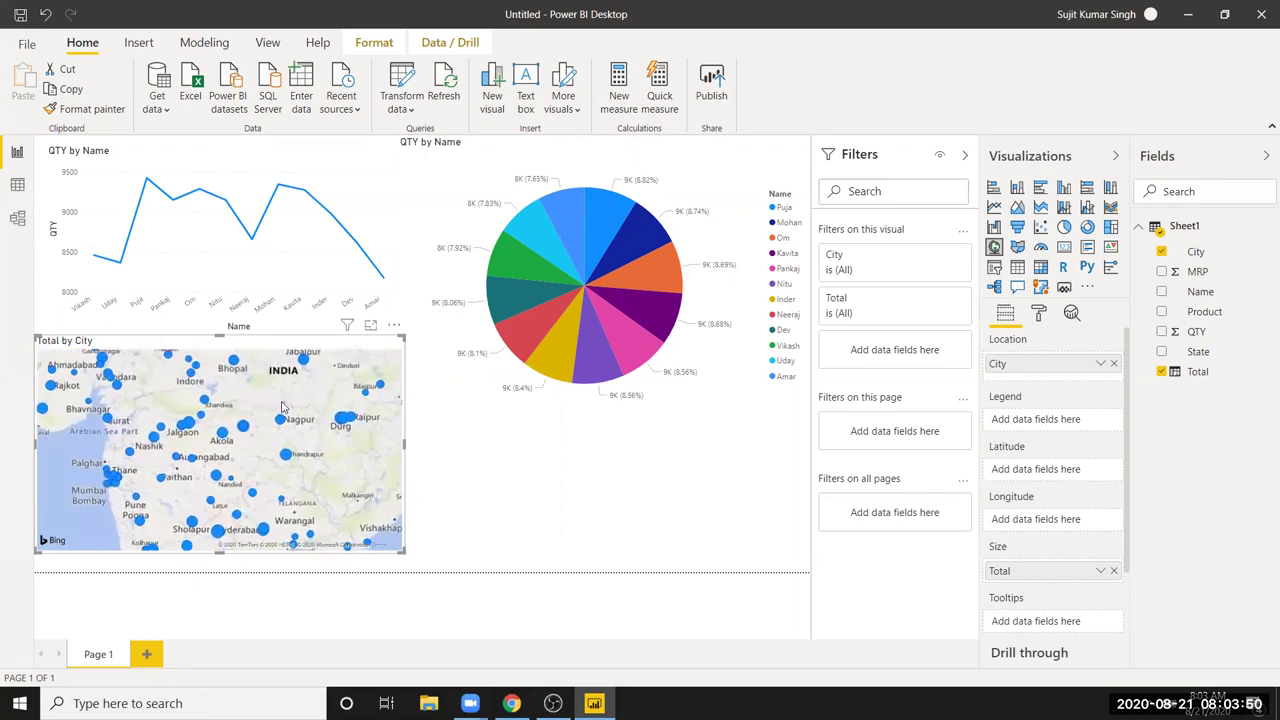
left_click(521, 487)
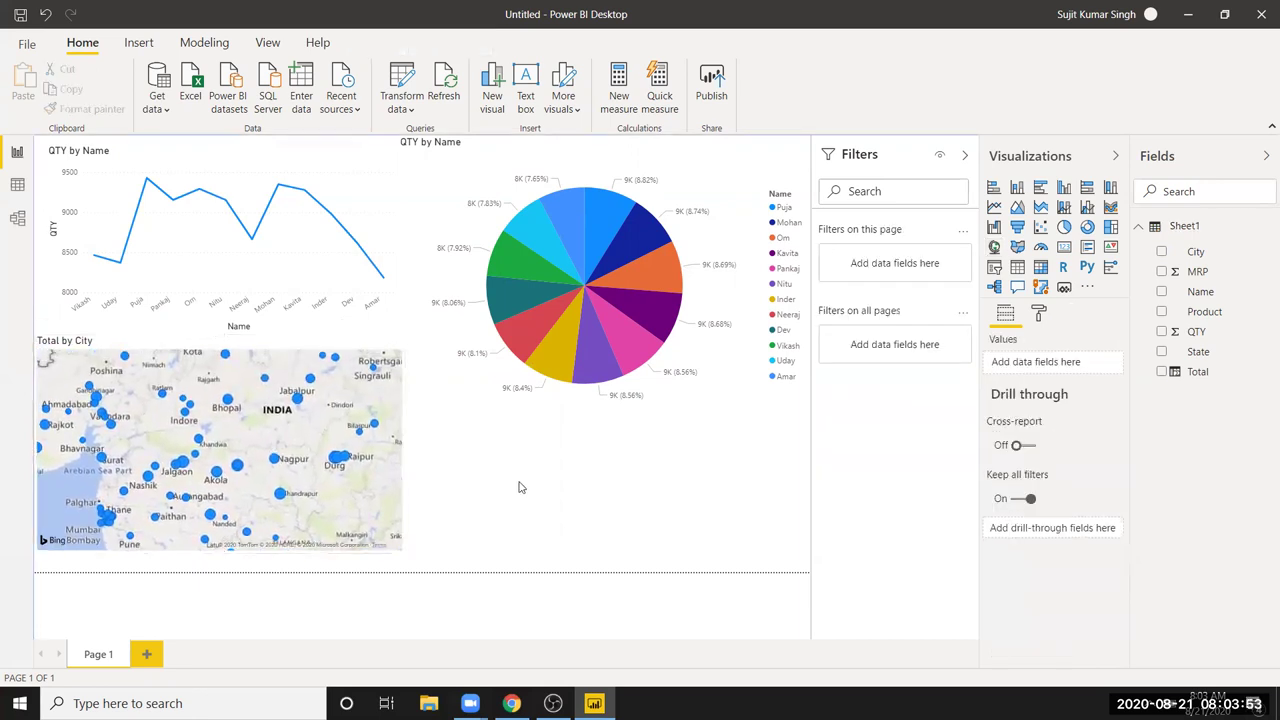
Add a second map below the pie chart using City as location and QTY
left_click(1017, 248)
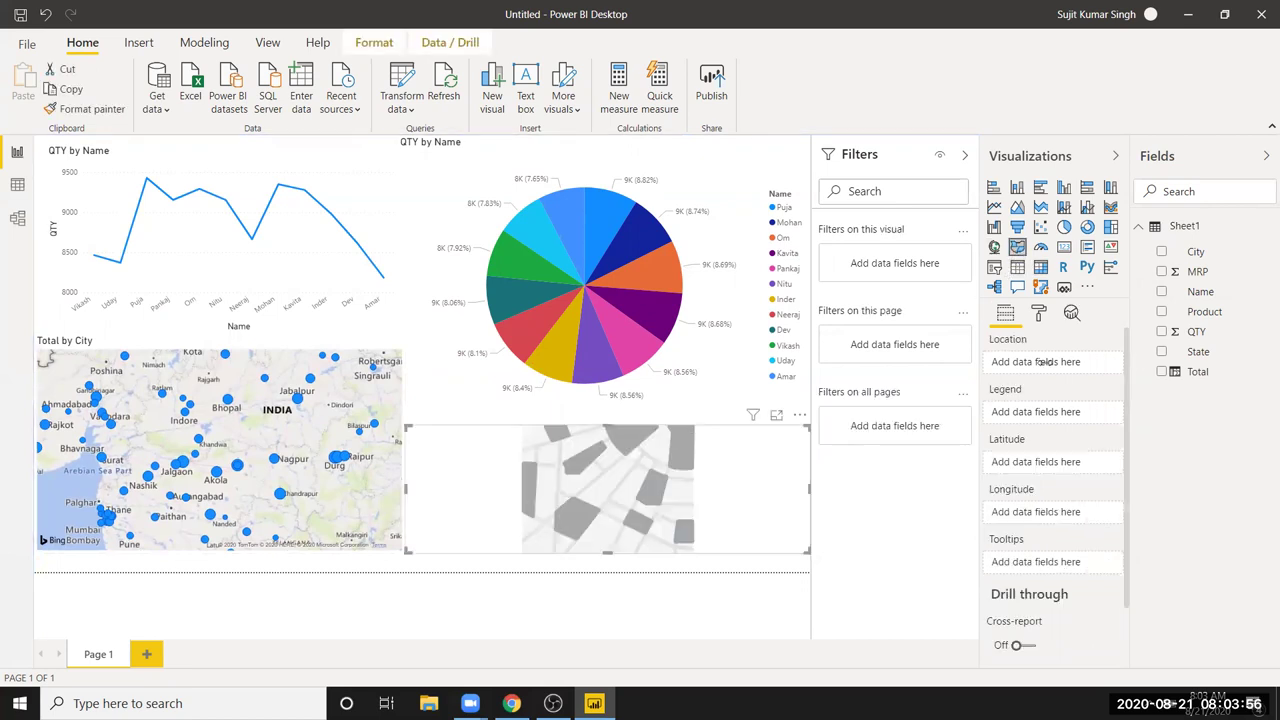
mouse_move(1197, 254)
left_mouse_down()
mouse_move(625, 478)
mouse_move(645, 472)
left_mouse_up()
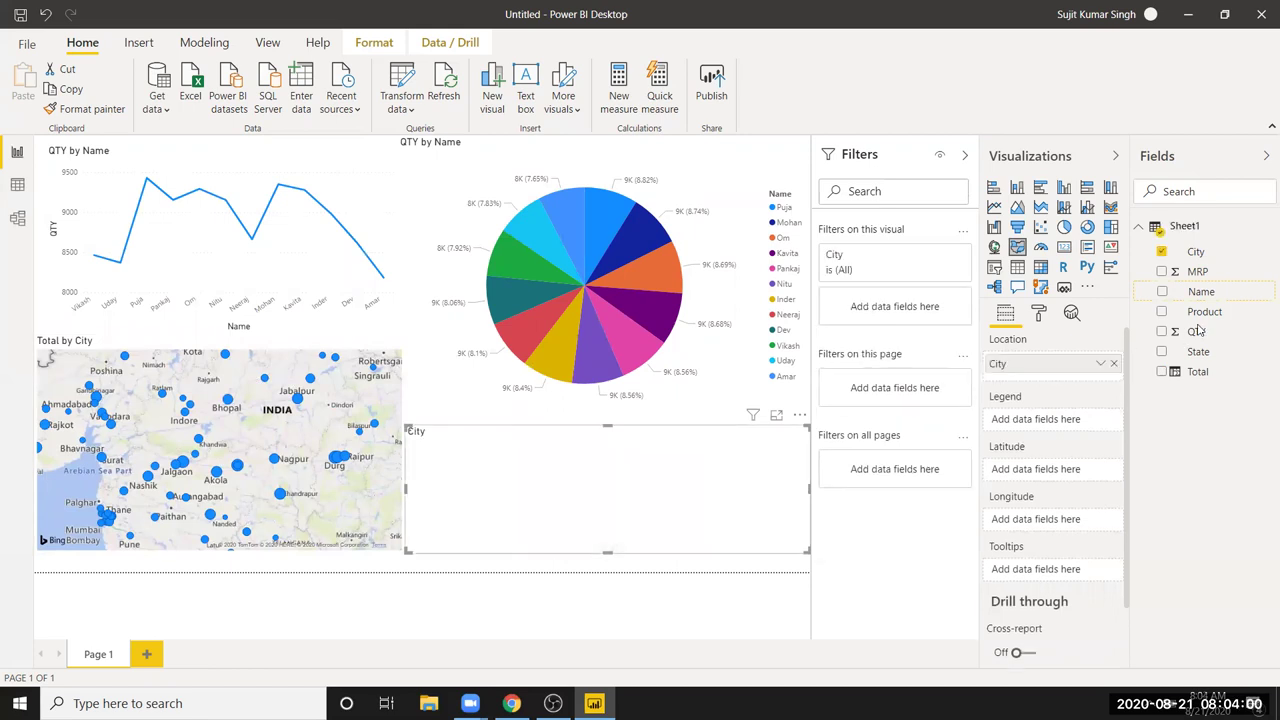
mouse_move(1196, 331)
left_mouse_down()
mouse_move(632, 507)
mouse_move(601, 541)
left_mouse_up()
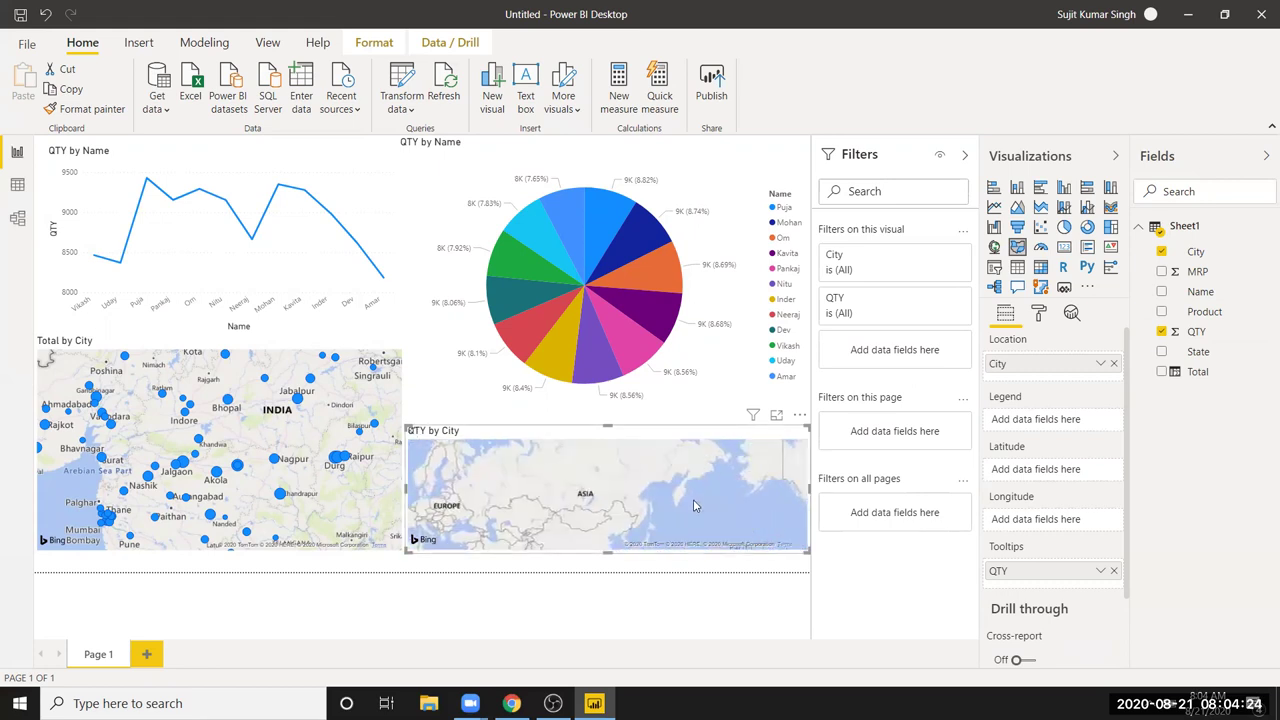
Pan the QTY by City map toward North America and the Total by City map toward Asia
left_click_drag(661, 515, 547, 503)
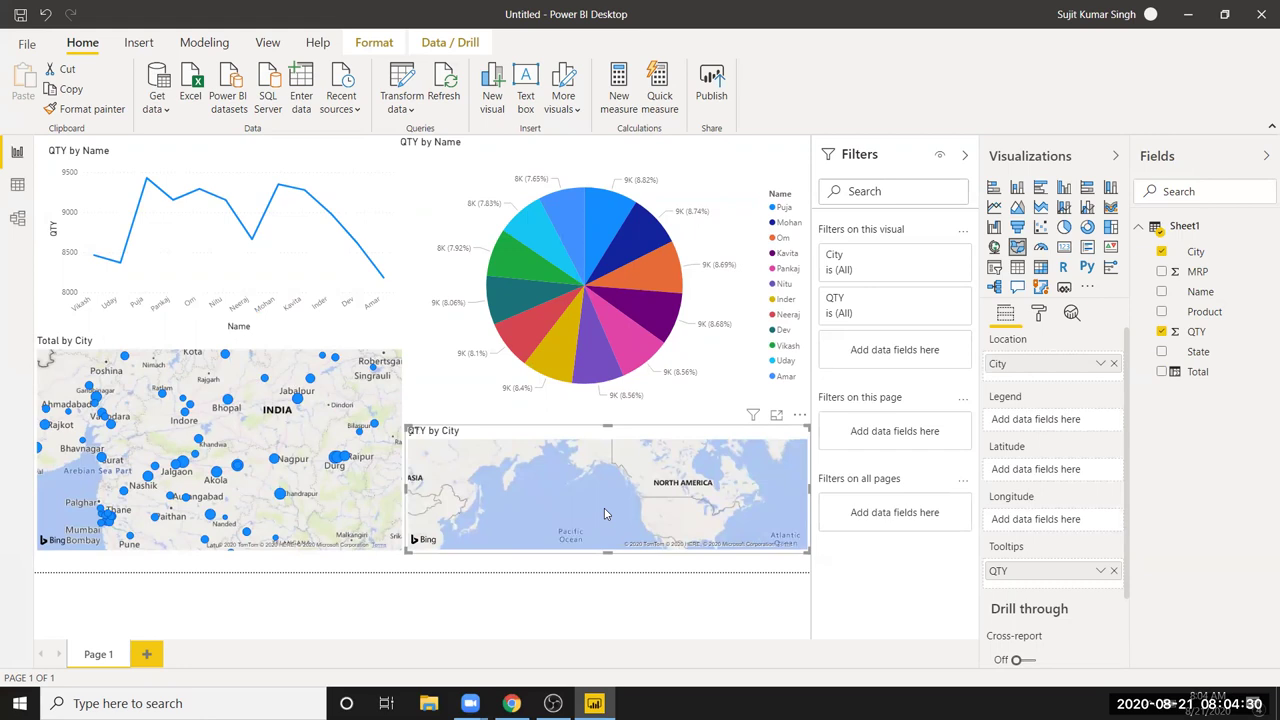
scroll(604, 514, "up", 1)
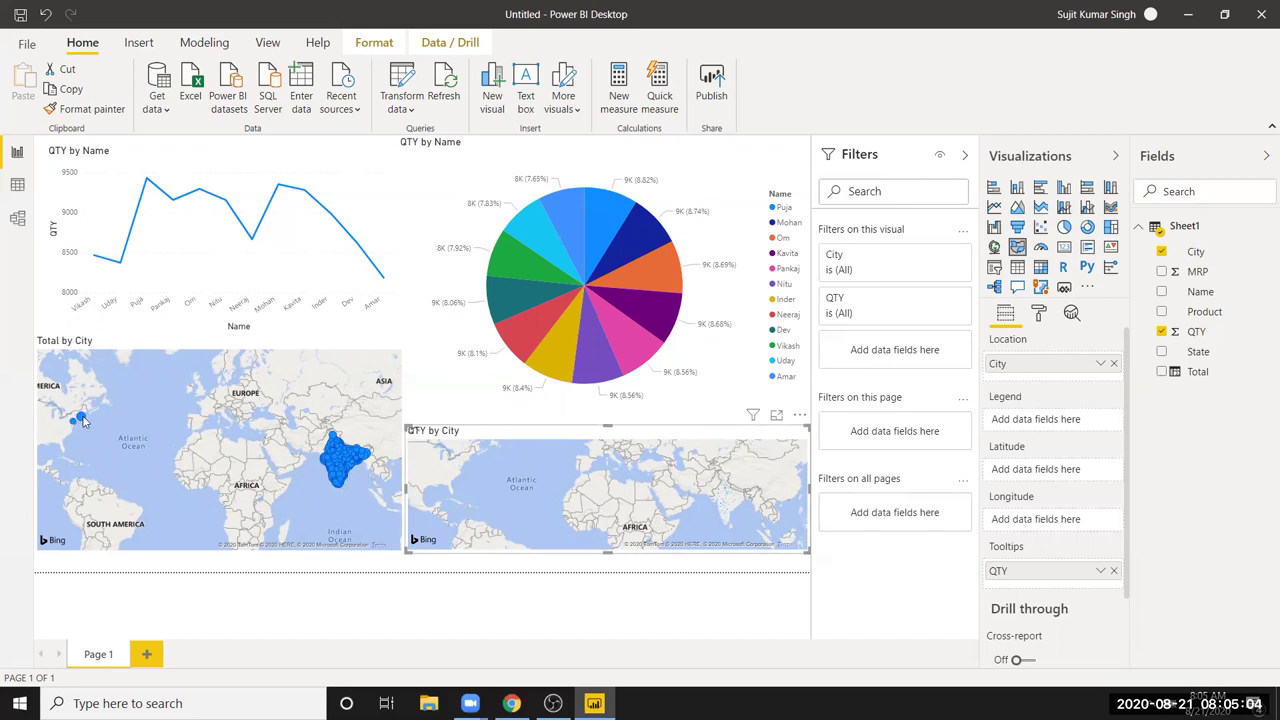
mouse_move(84, 422)
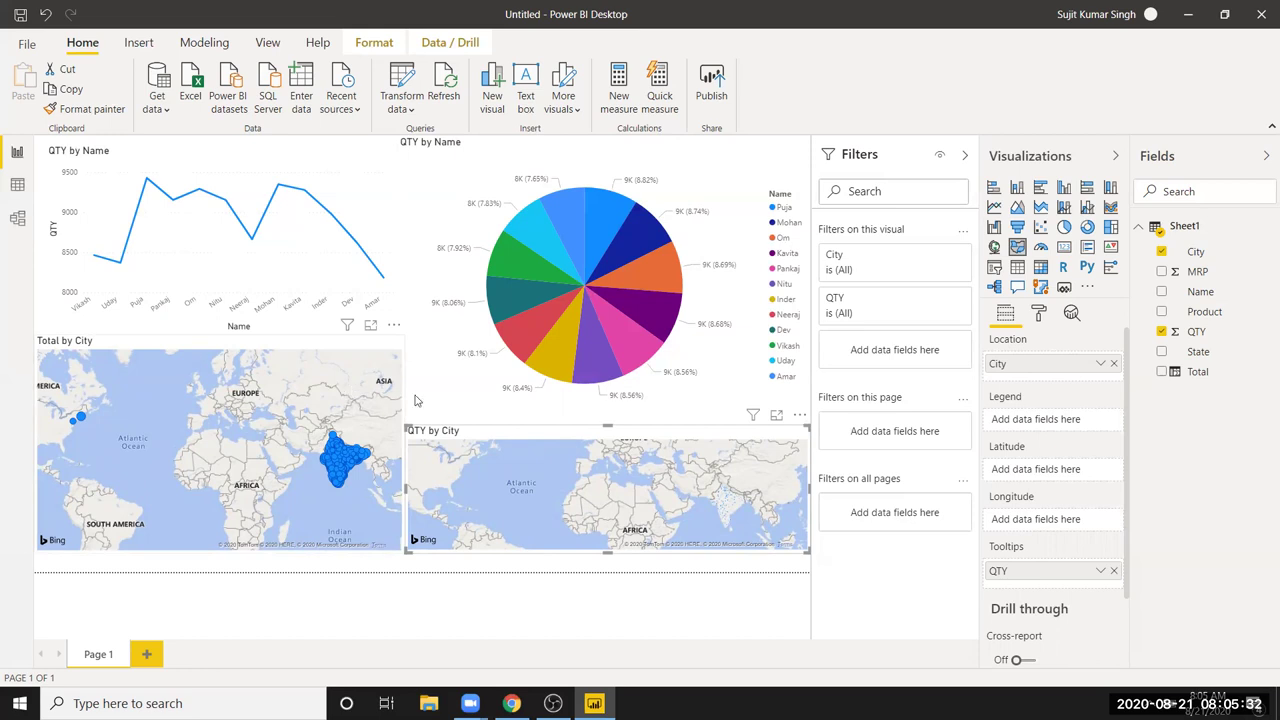
left_click_drag(282, 501, 146, 489)
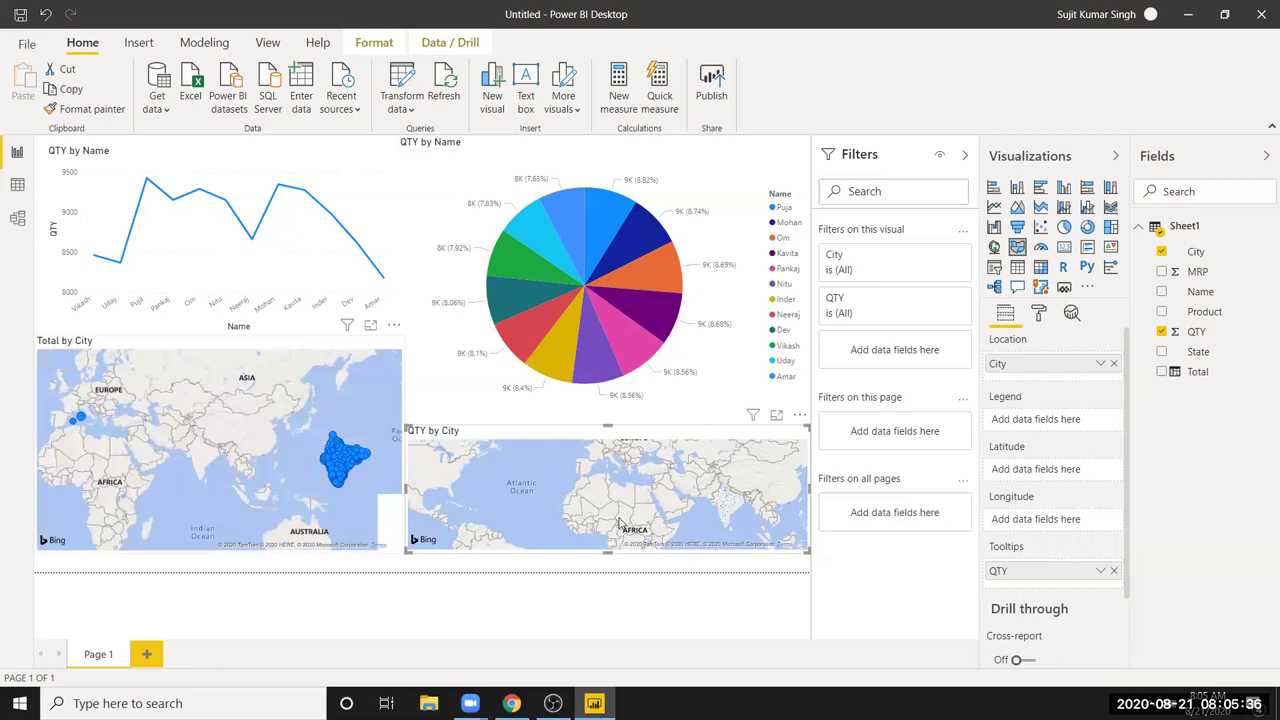
left_click(145, 497)
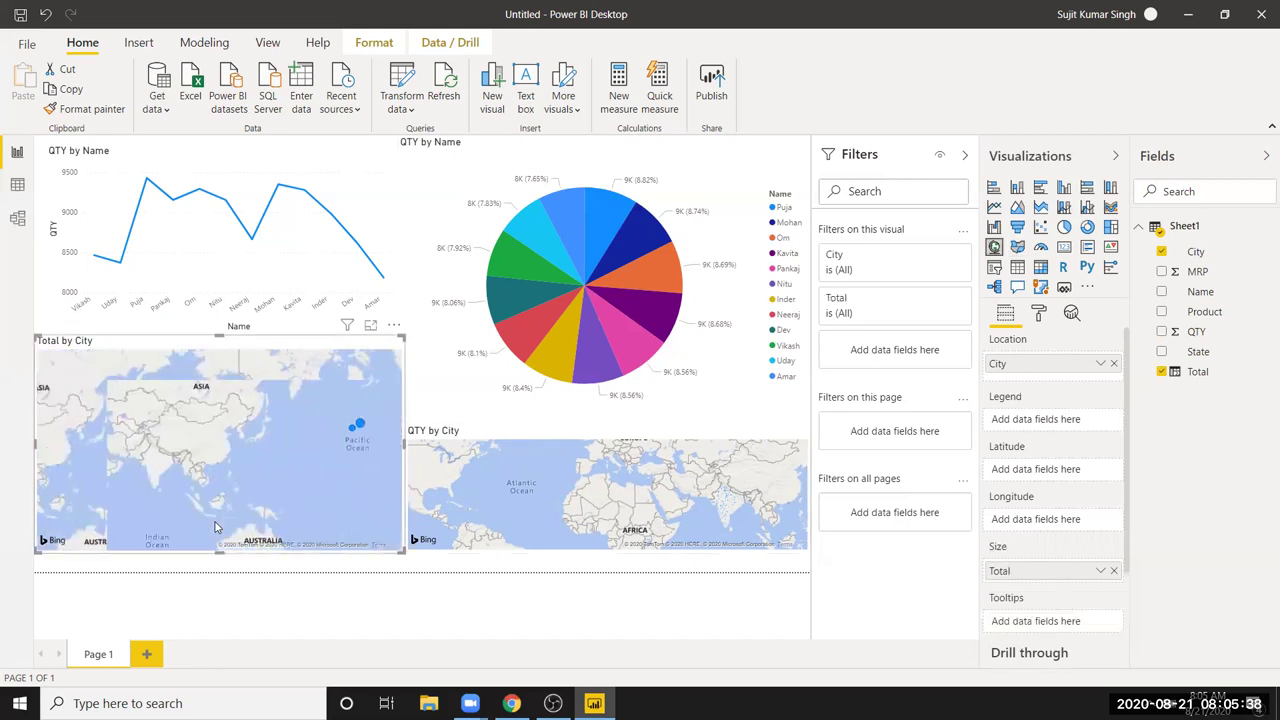
Pan and zoom the Total by City map back toward India, then deselect it
left_click_drag(186, 503, 352, 521)
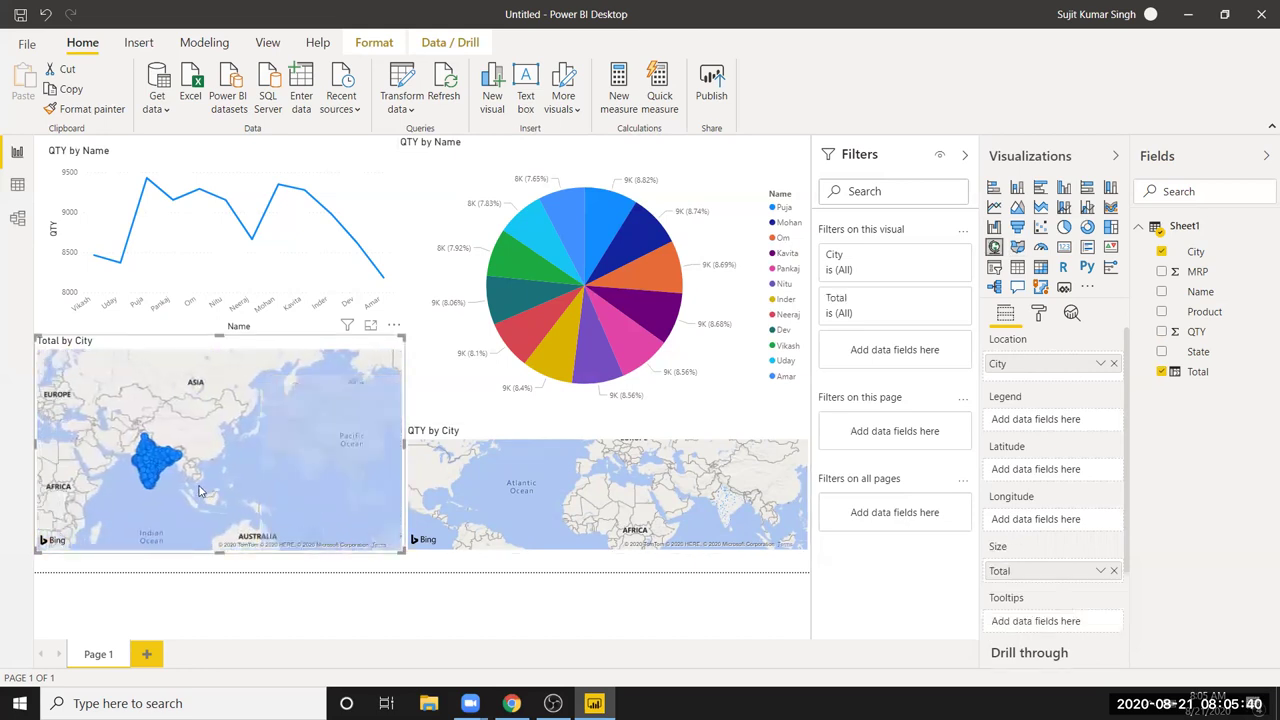
scroll(180, 485, "up", 1)
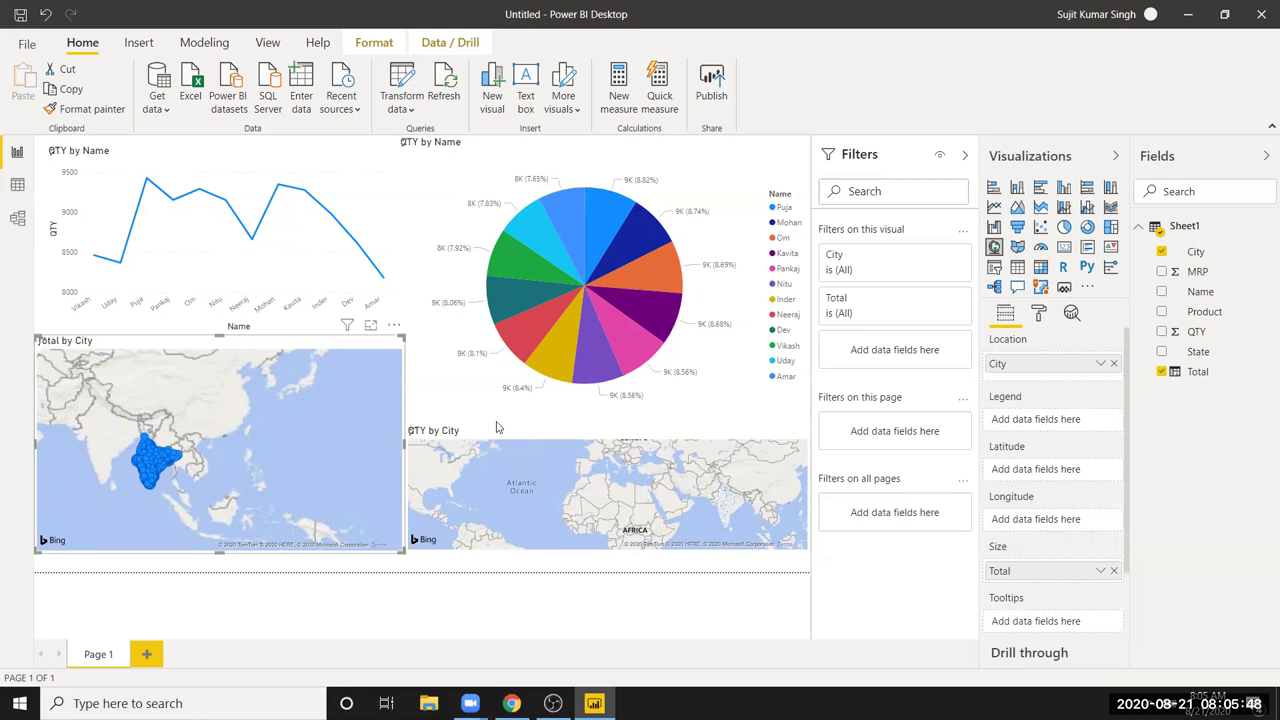
left_click(148, 659)
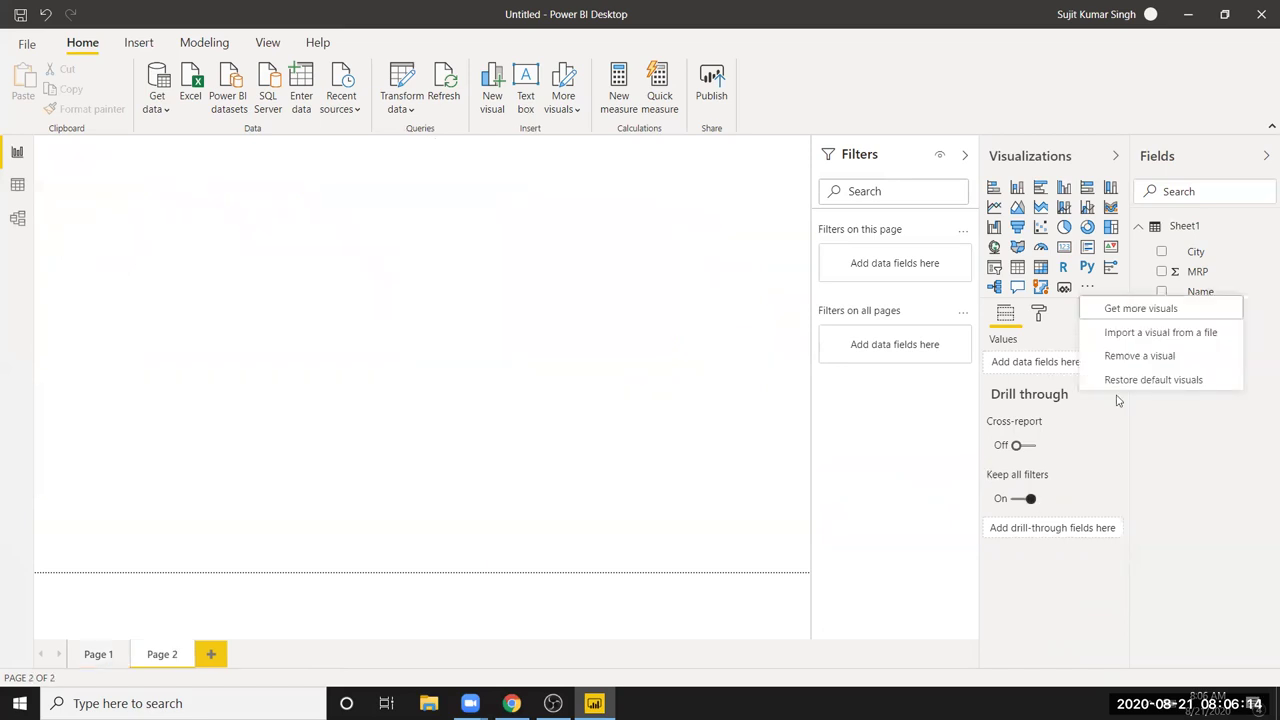
Browse the AppSource custom visuals list, such as Gantt and Network Navigator Chart
left_click(1107, 316)
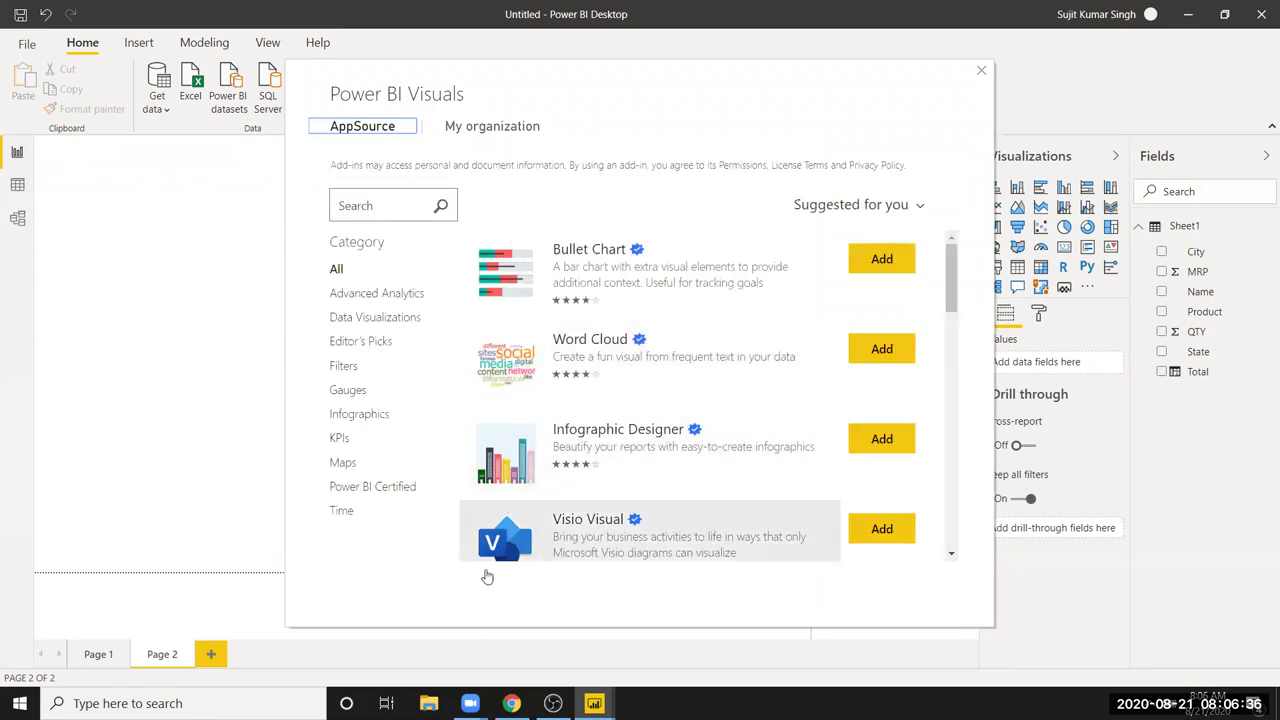
scroll(743, 405, "down", 2)
scroll(743, 405, "down", 1)
scroll(743, 405, "down", 3)
scroll(743, 405, "down", 3)
scroll(743, 405, "down", 5)
scroll(743, 405, "down", 3)
scroll(743, 405, "down", 5)
scroll(743, 405, "down", 5)
scroll(743, 405, "down", 2)
scroll(743, 405, "down", 5)
scroll(743, 405, "down", 6)
scroll(743, 408, "down", 2)
scroll(743, 408, "down", 2)
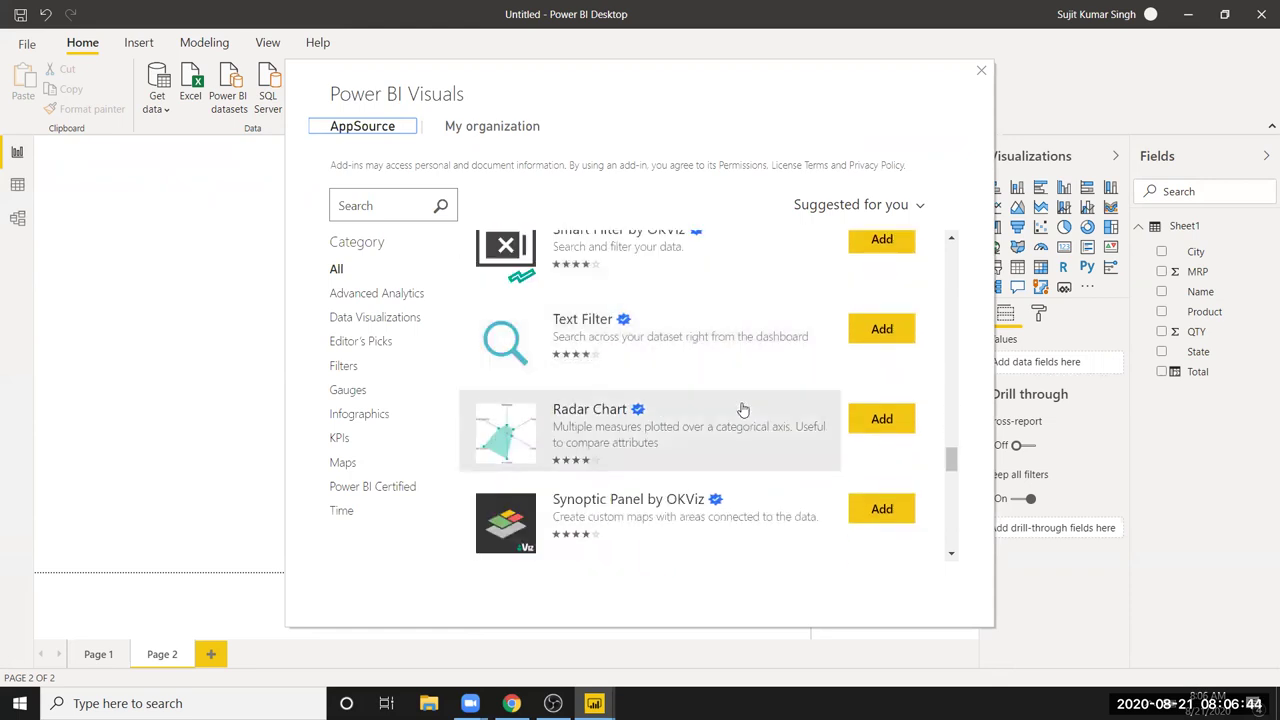
scroll(743, 408, "down", 5)
scroll(743, 408, "up", 3)
scroll(743, 408, "up", 2)
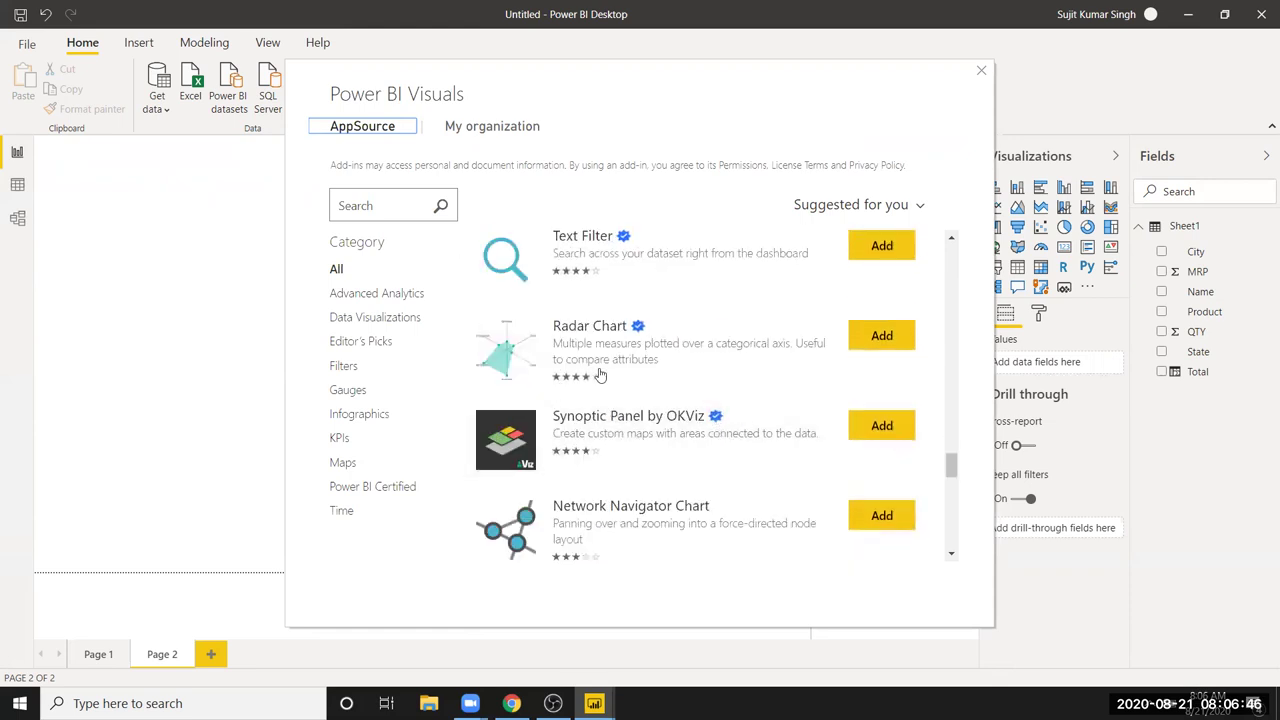
scroll(685, 438, "down", 3)
scroll(685, 438, "down", 4)
scroll(685, 438, "up", 1)
scroll(685, 438, "up", 3)
left_click(395, 205)
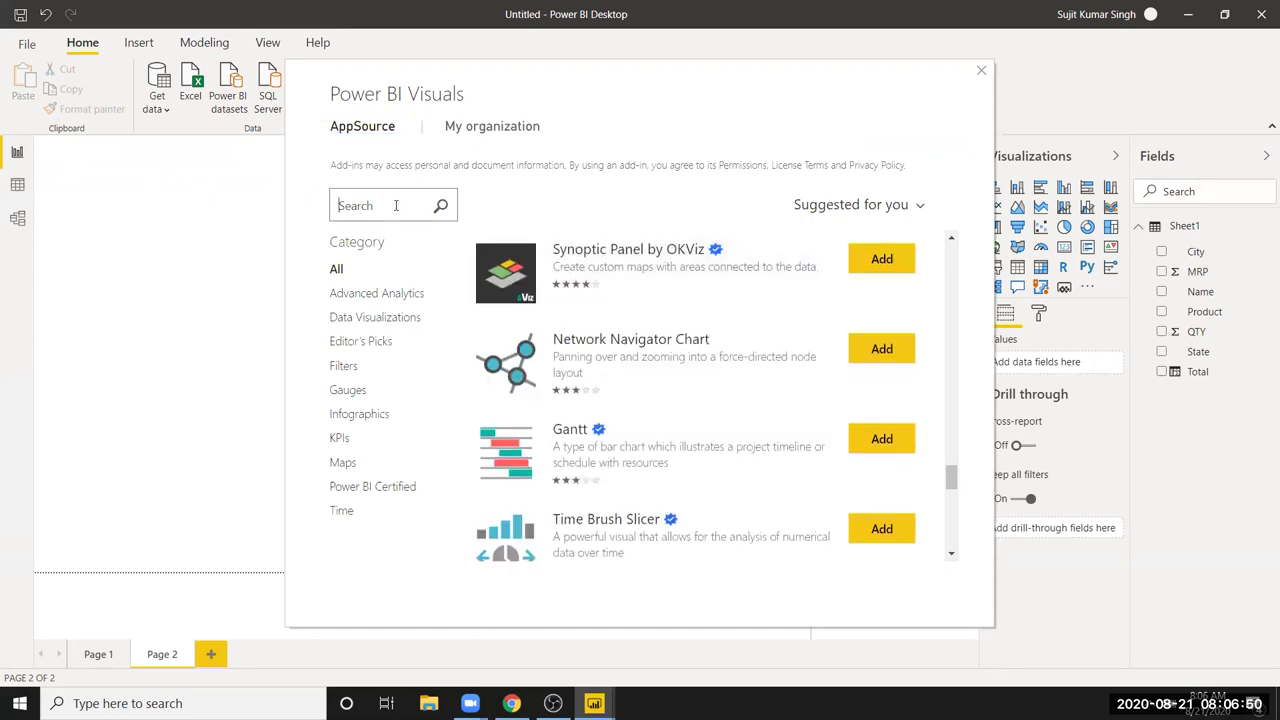
Search the marketplace for 'ma' and try the Maps and KPIs category filters
type("h")
key("BackSpace")
key("BackSpace")
key("BackSpace")
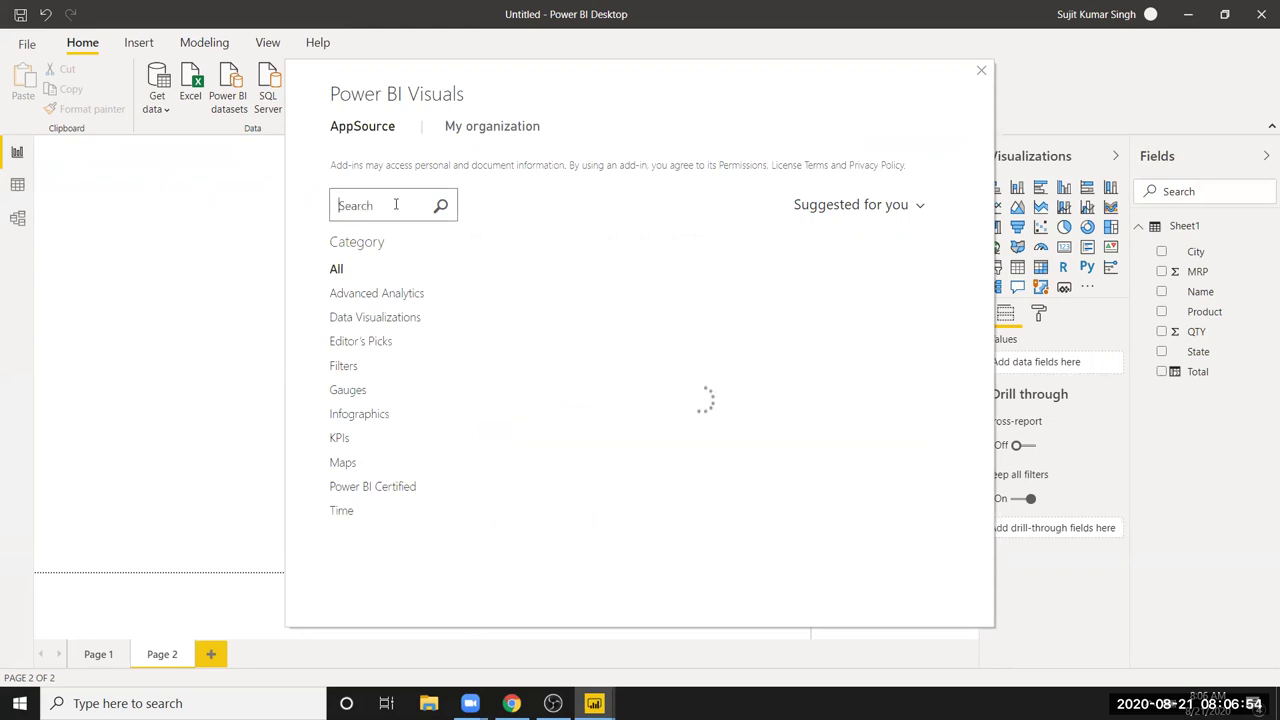
type("map")
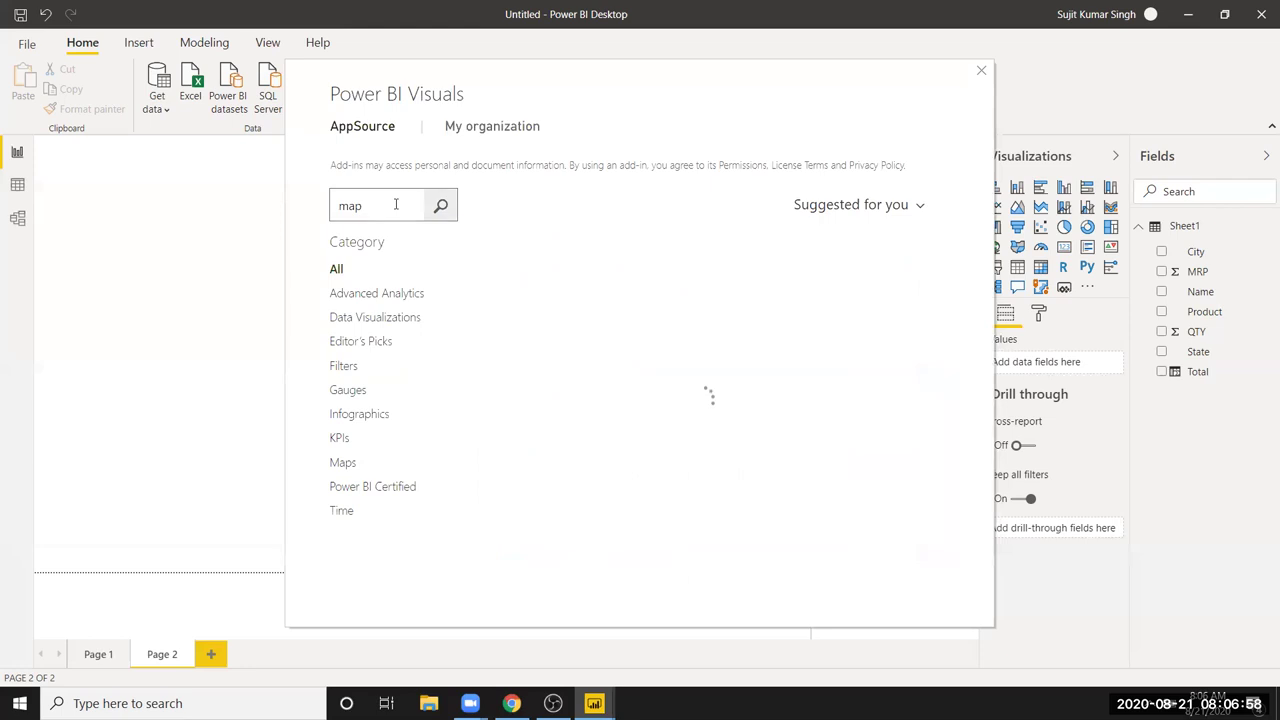
scroll(646, 440, "down", 10)
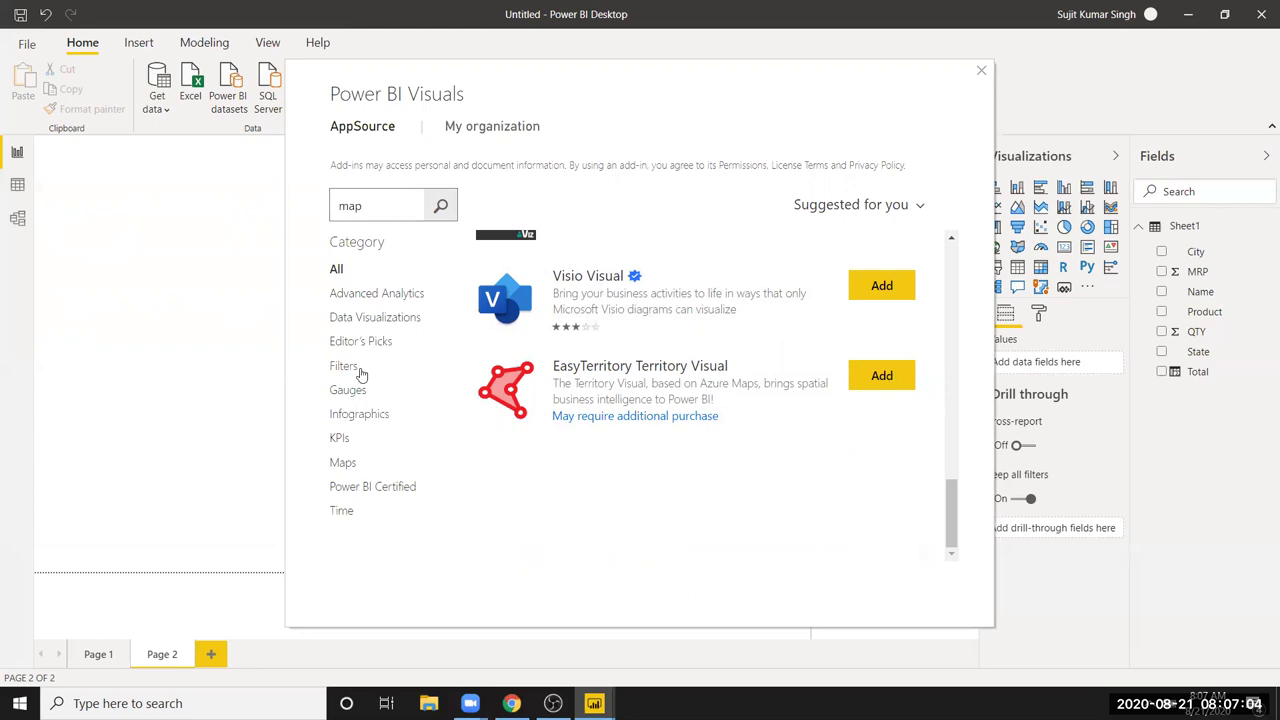
left_click(347, 463)
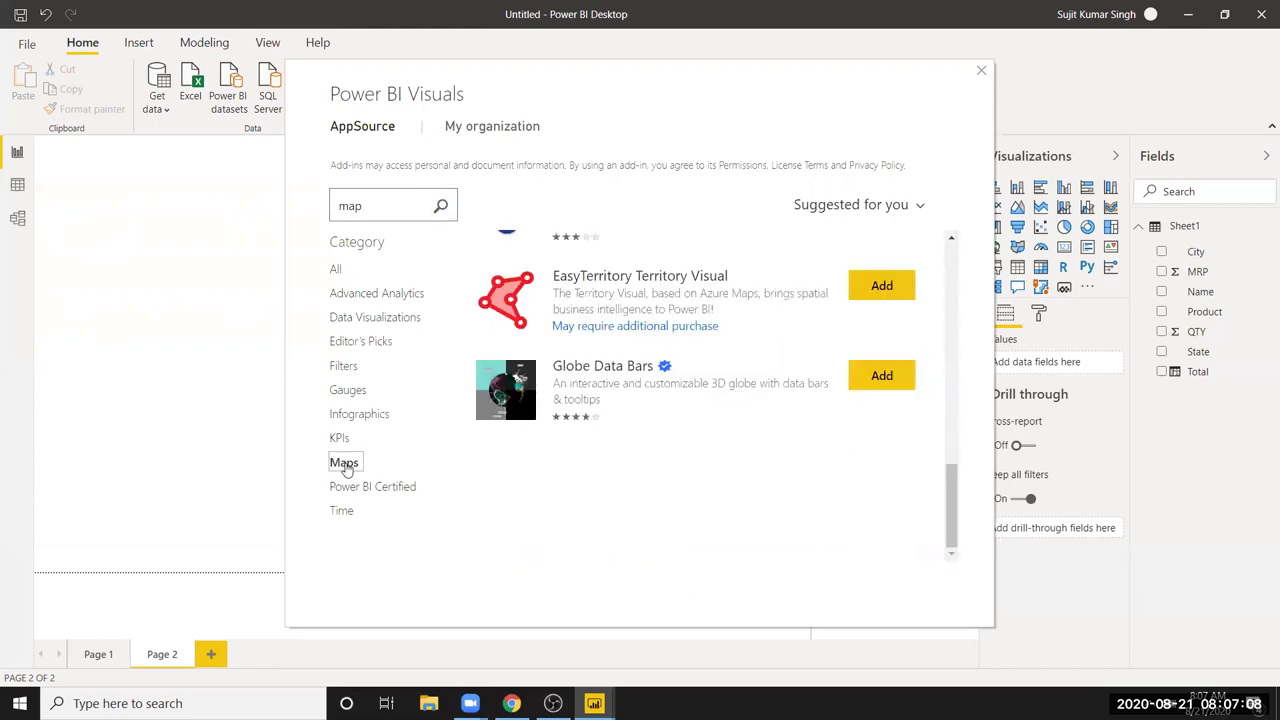
left_click(343, 442)
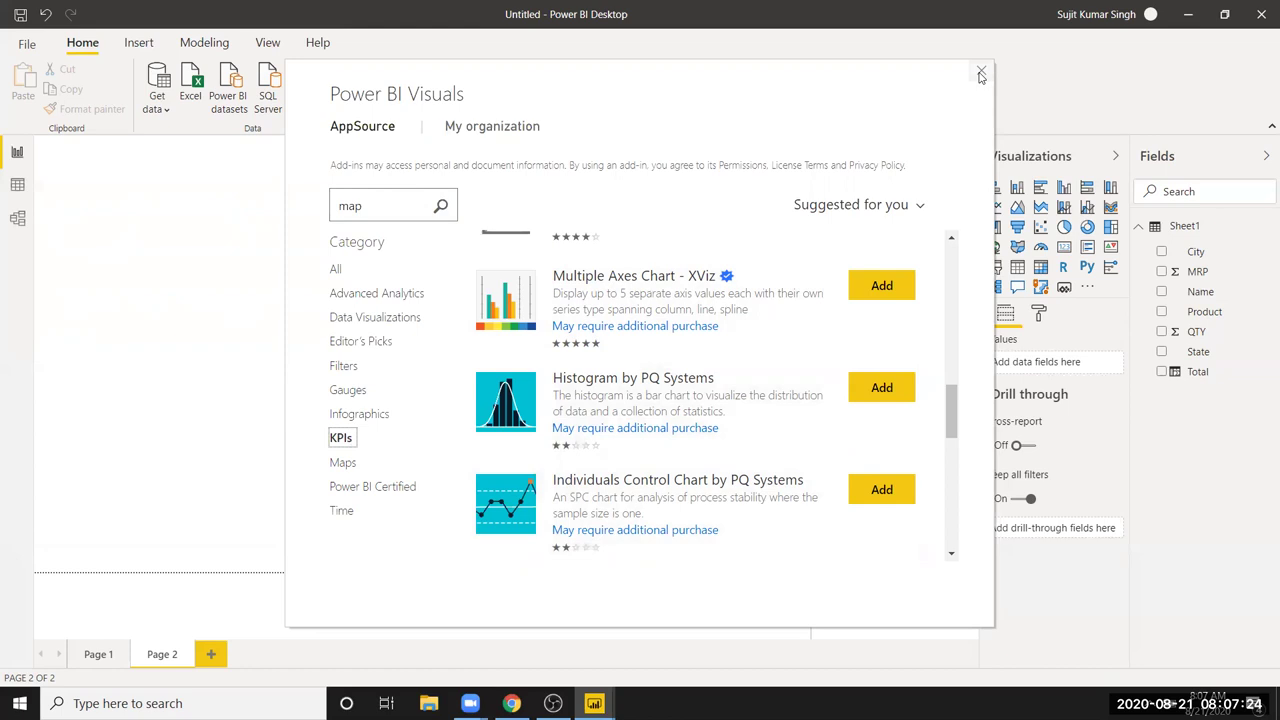
Show All categories, scroll the map results, and close the marketplace without adding anything
left_click(337, 270)
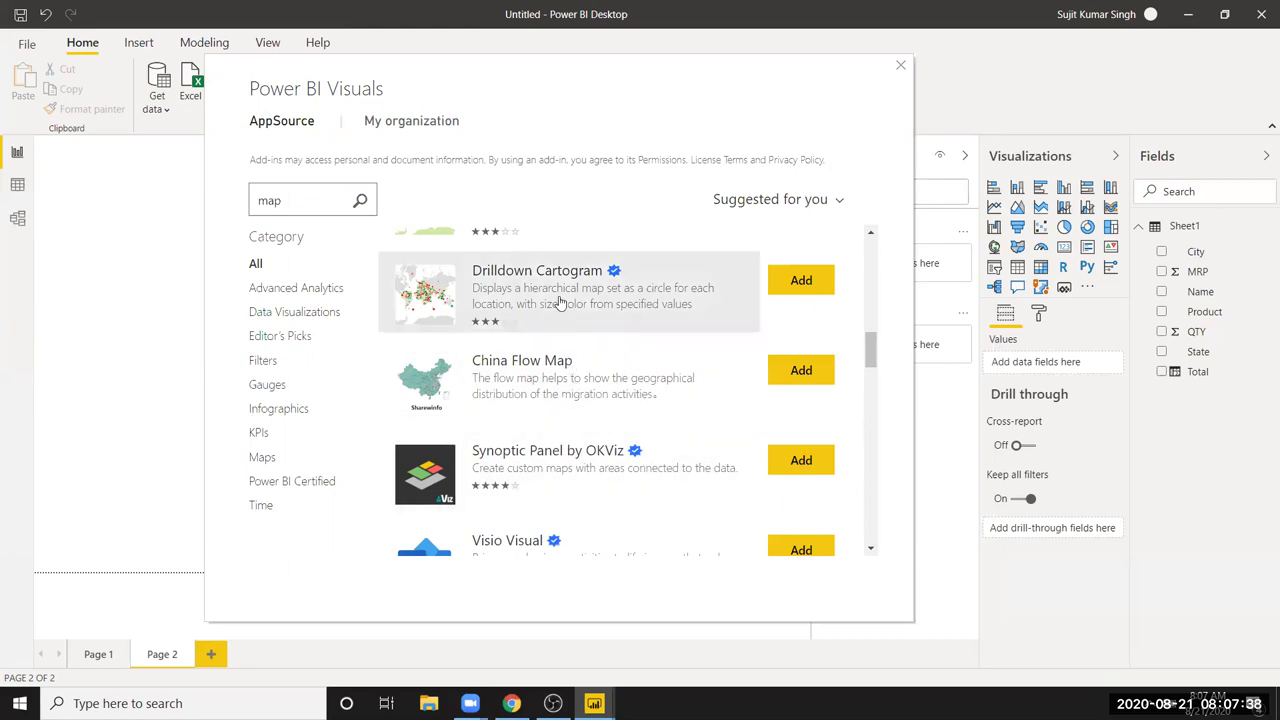
scroll(707, 450, "down", 2)
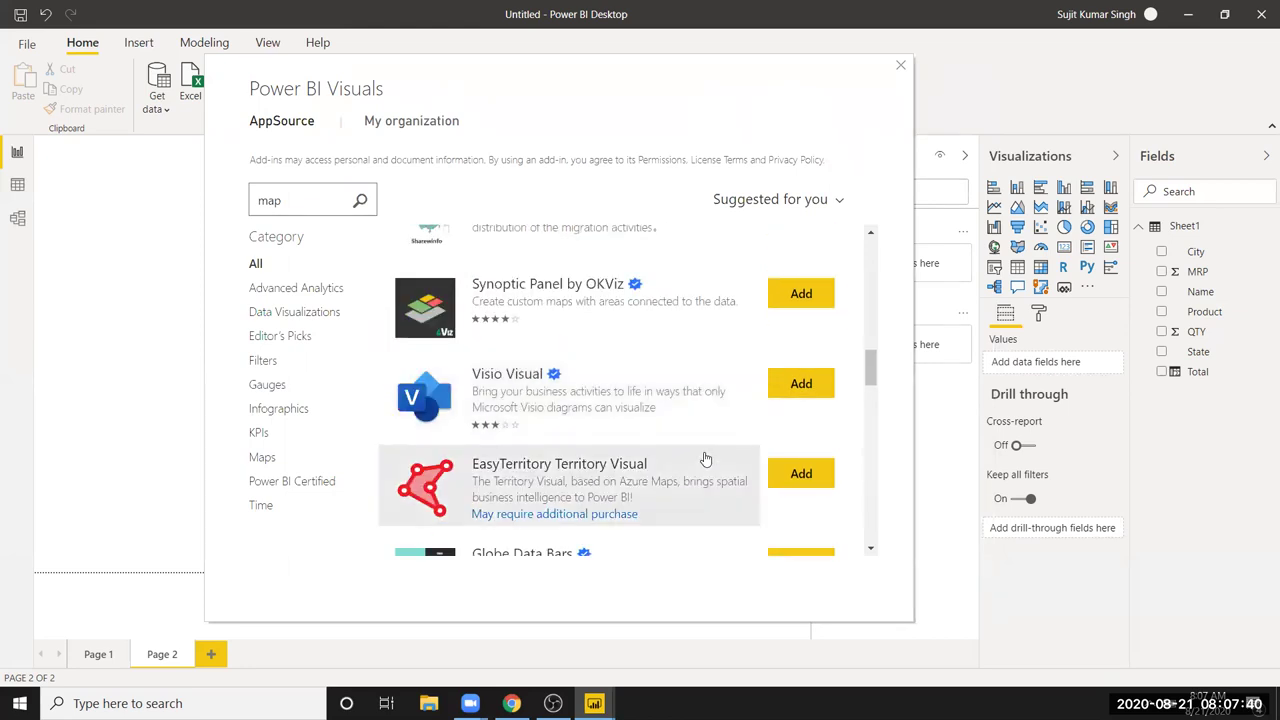
scroll(732, 494, "down", 4)
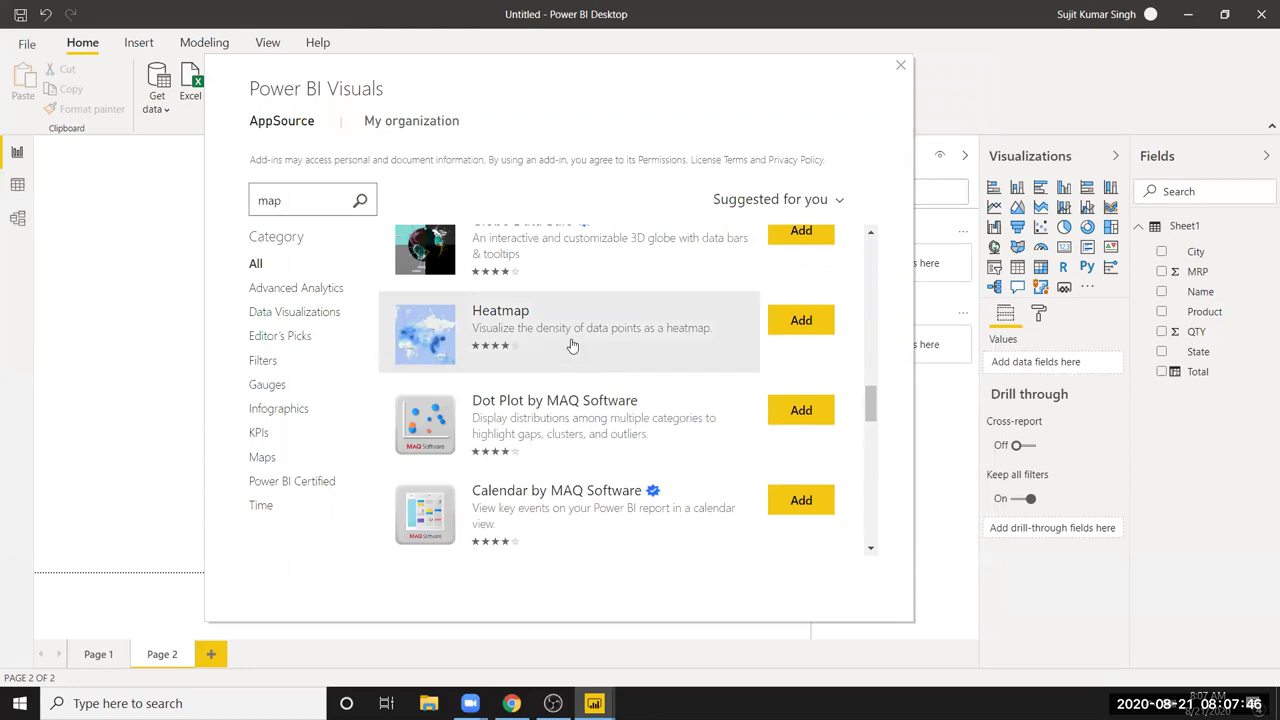
left_click(900, 68)
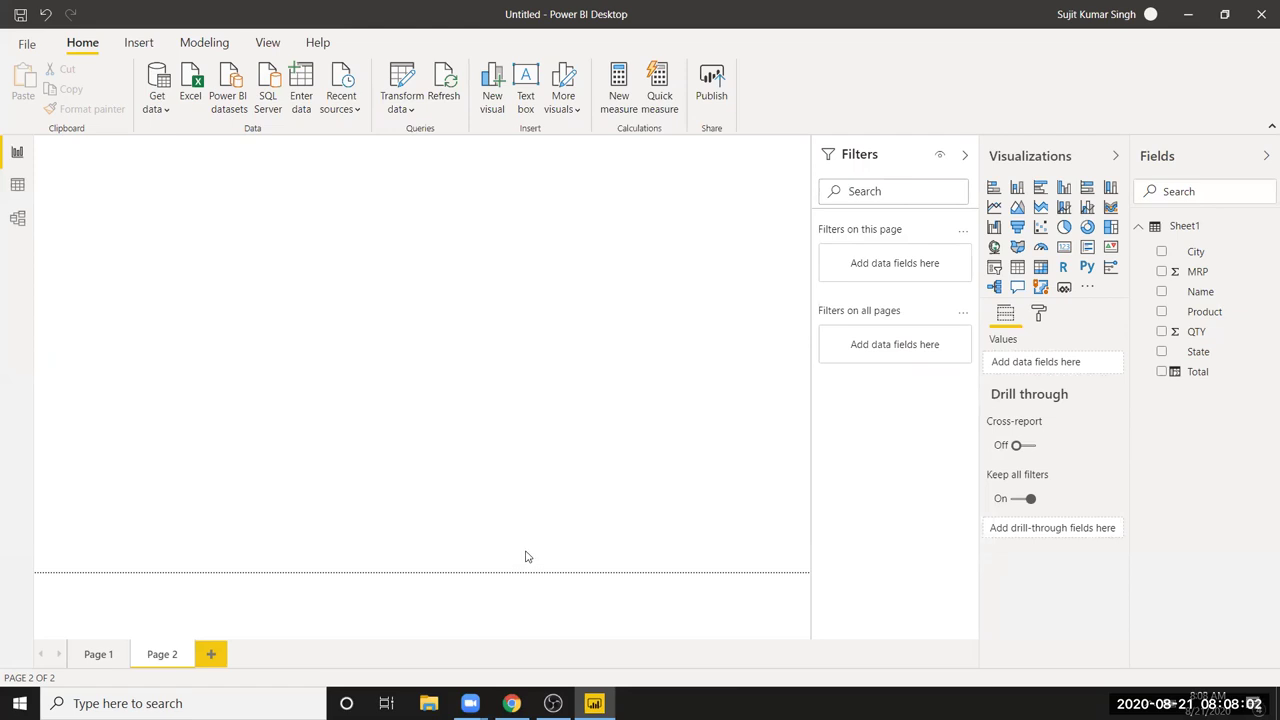
On Page 1, delete the QTY by City map, Total by City map, pie chart and line chart
left_click(99, 657)
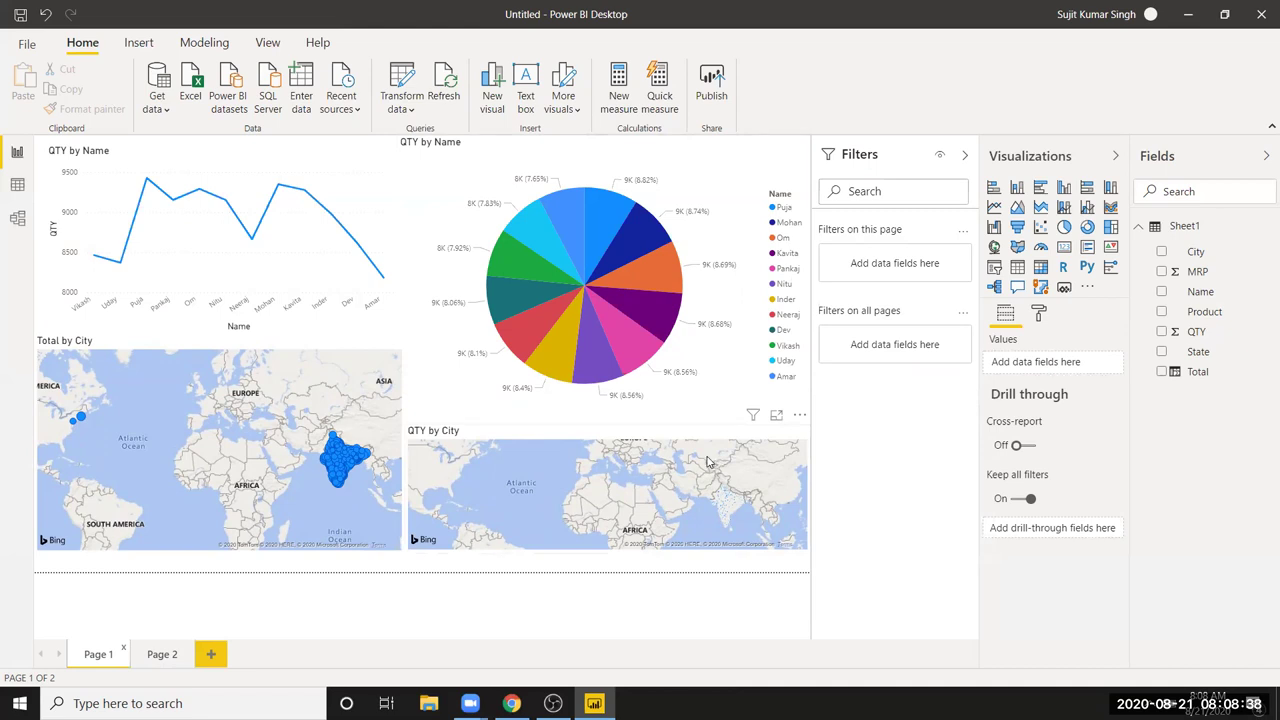
left_click(510, 434)
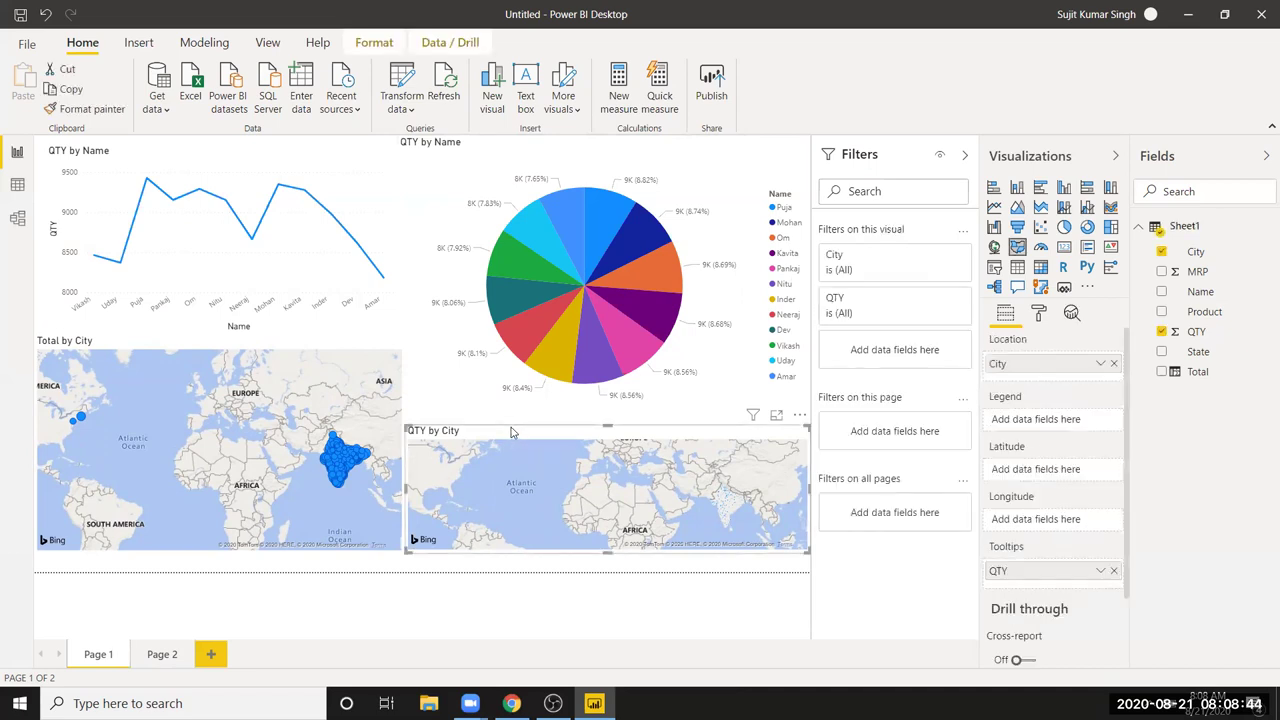
key("Delete")
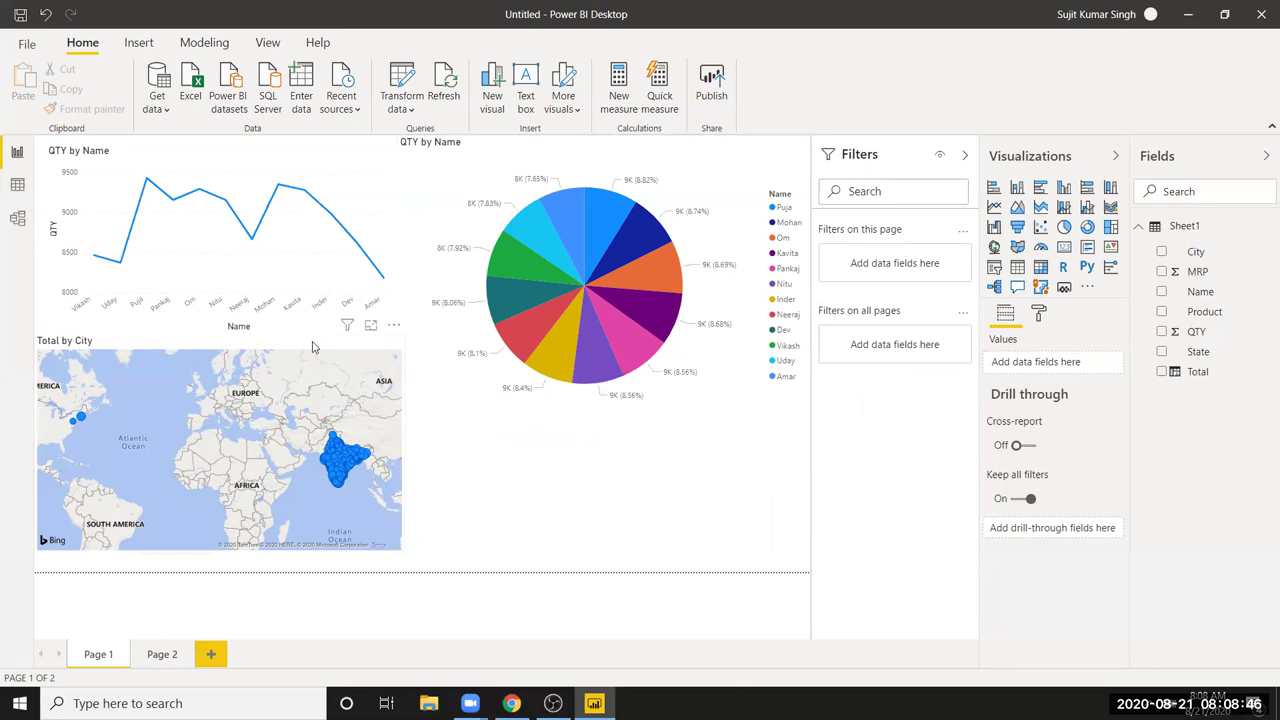
left_click(312, 346)
key("Delete")
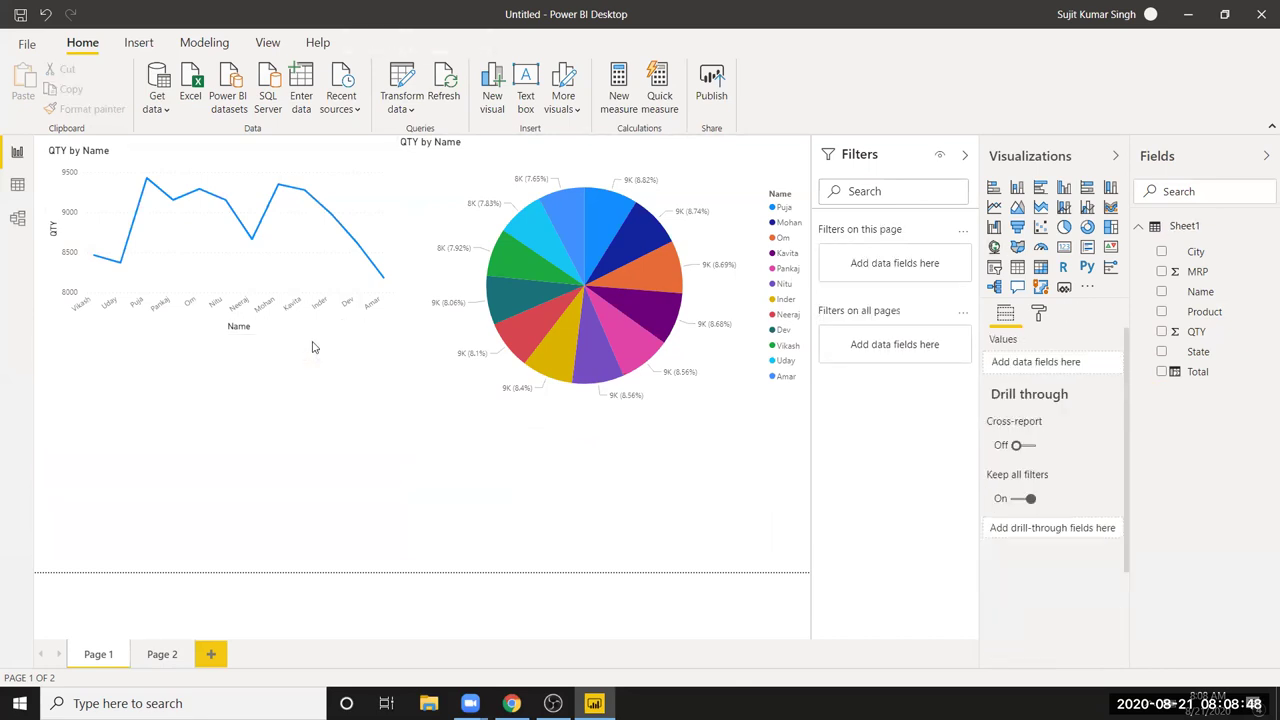
left_click(465, 160)
key("Delete")
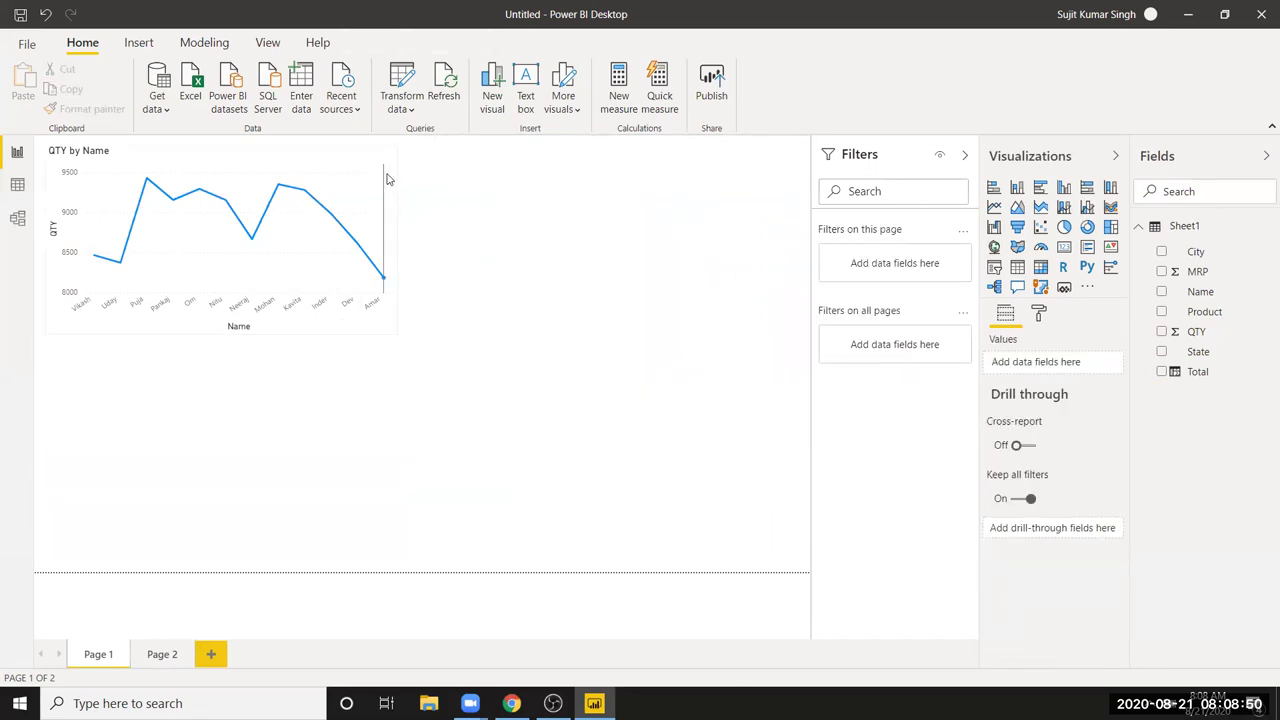
left_click(361, 164)
key("Delete")
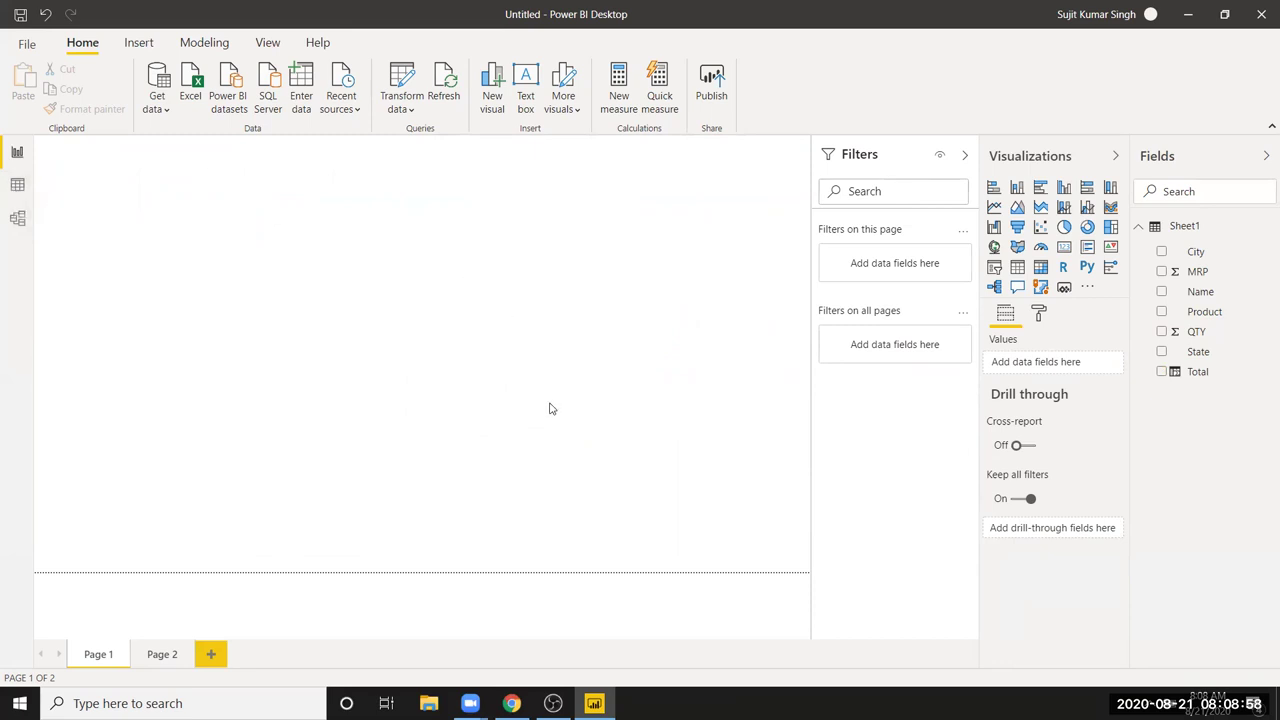
Add a matrix with Name in Rows, Product in Columns, QTY in Values, and stretch it across the page
left_click(1040, 268)
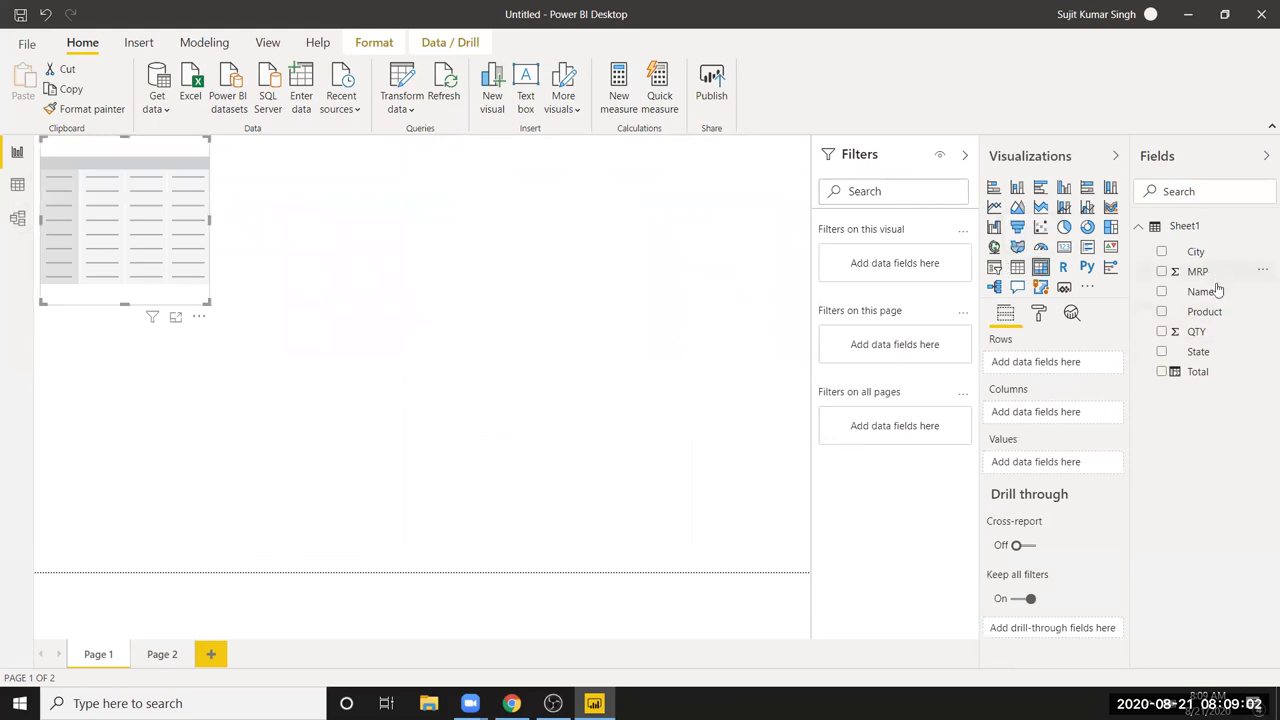
left_click_drag(1215, 300, 100, 209)
left_click_drag(1035, 337, 1035, 355)
left_click_drag(1204, 311, 158, 198)
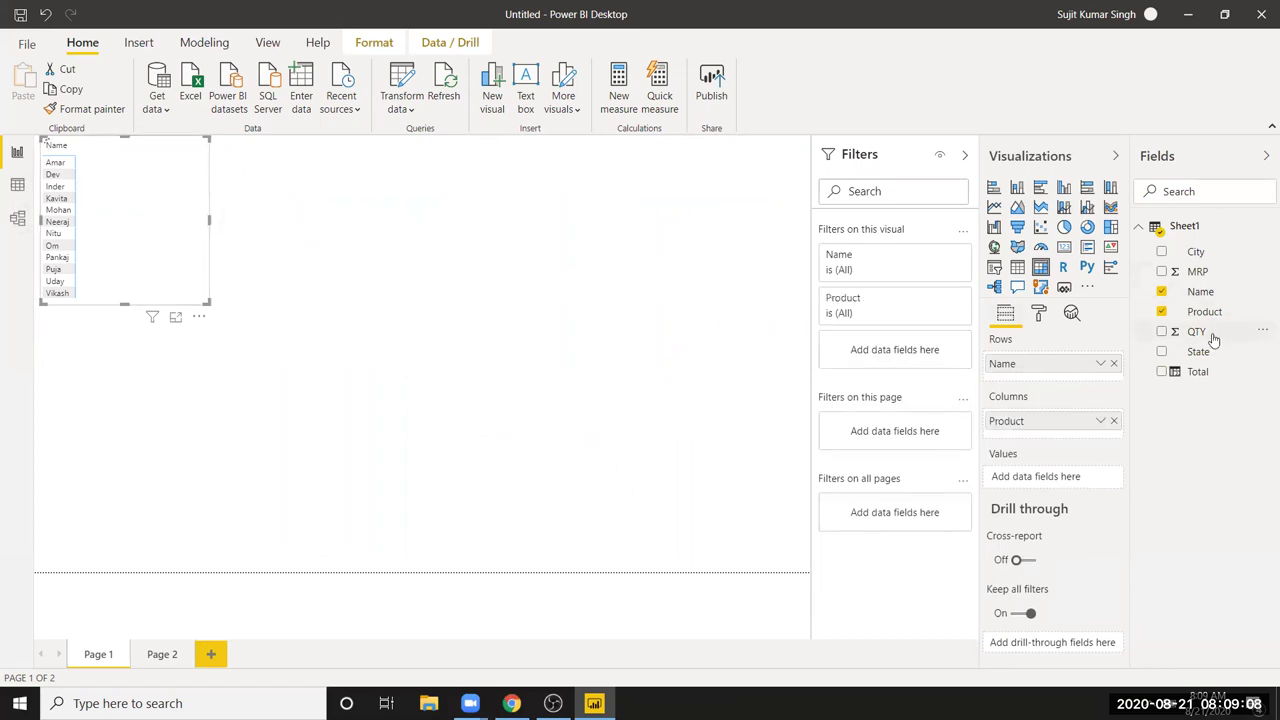
left_click_drag(1177, 340, 145, 214)
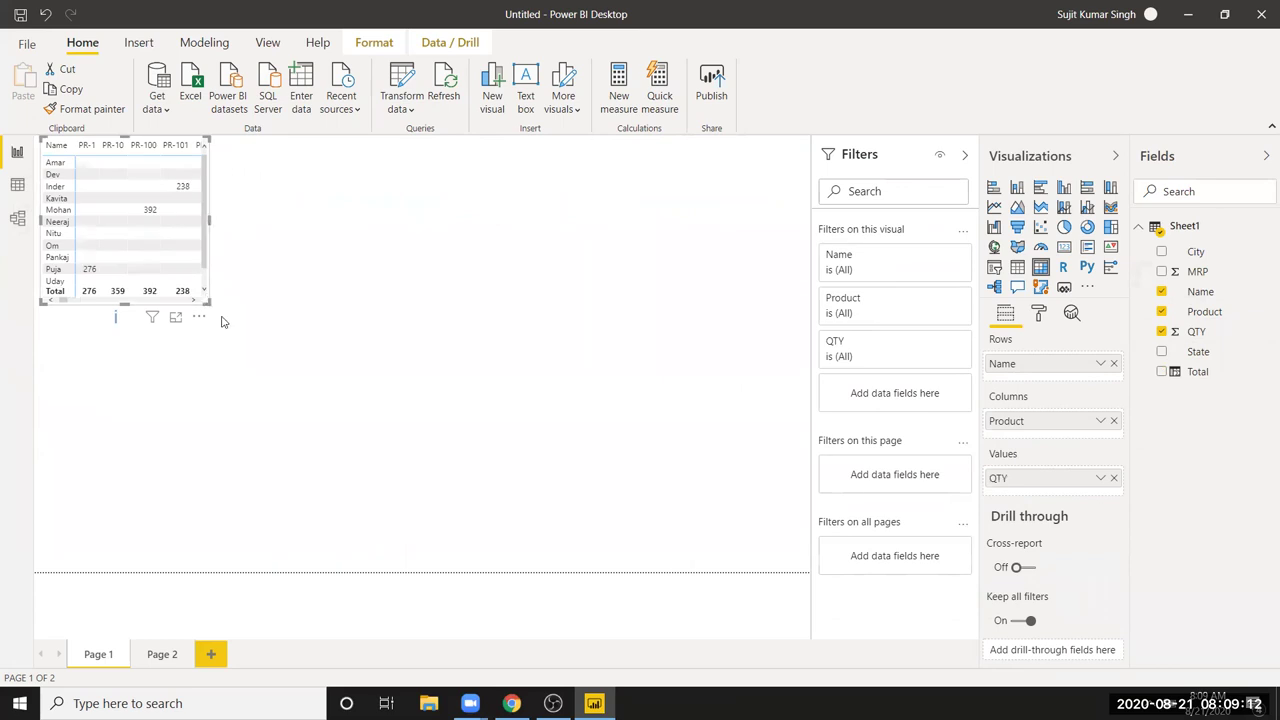
left_click_drag(208, 301, 594, 482)
left_click_drag(708, 526, 800, 550)
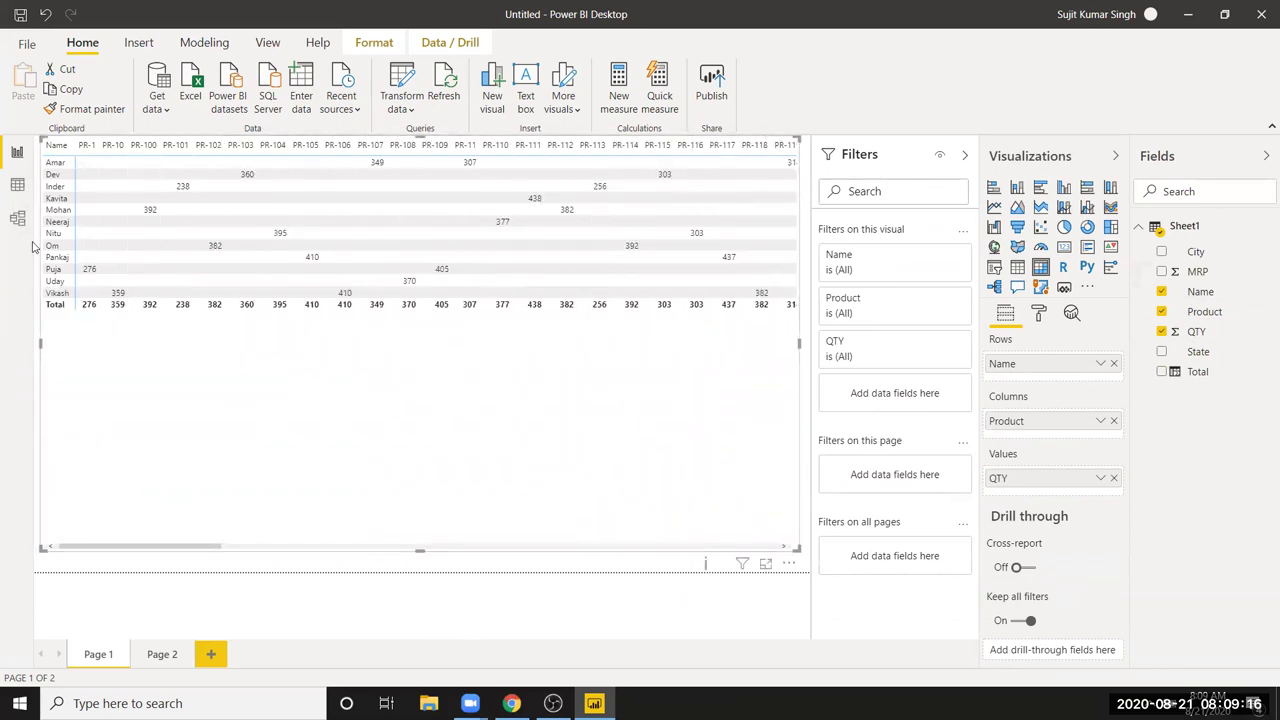
In Data view, filter the Name column so only a single name remains
left_click(17, 187)
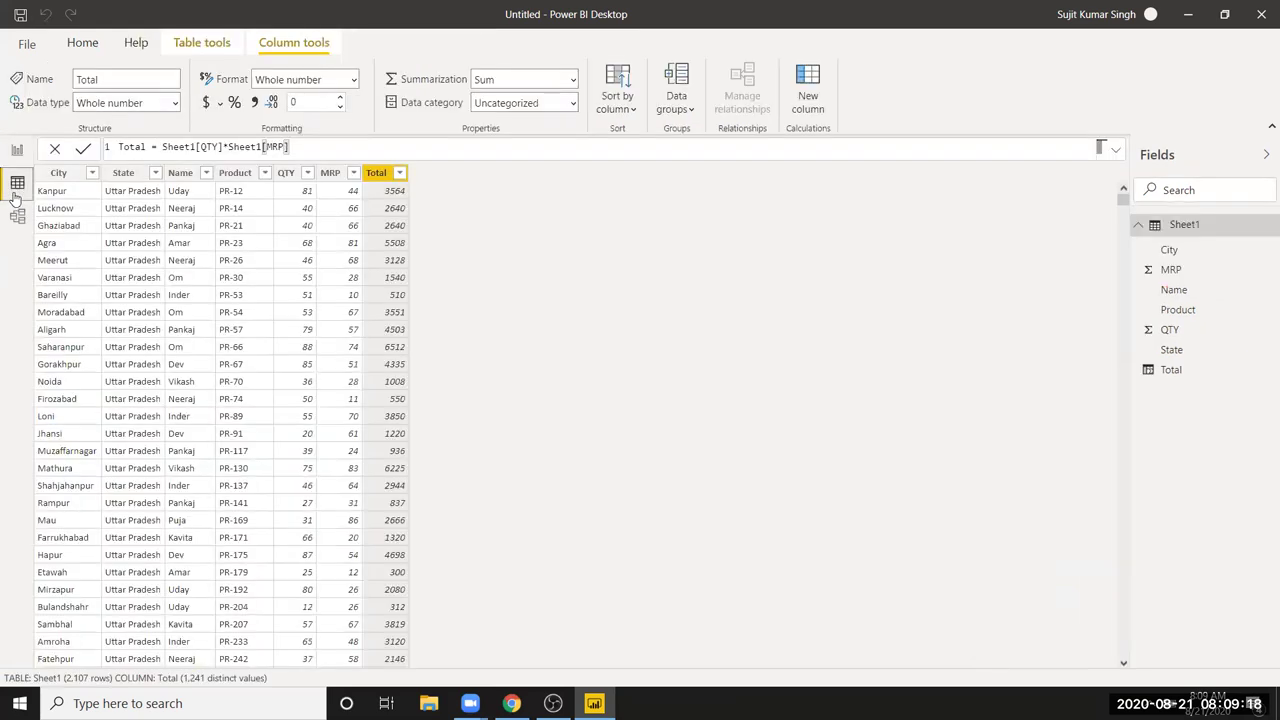
left_click(201, 174)
left_click(206, 174)
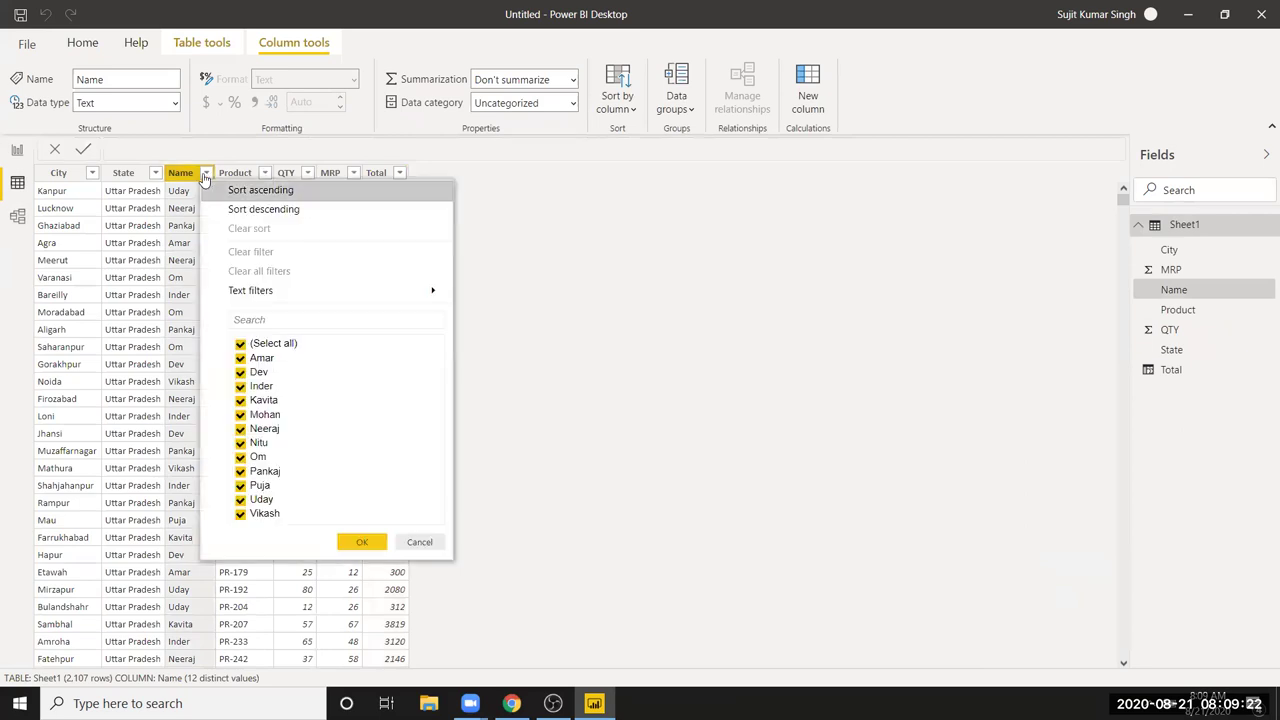
left_click(252, 345)
left_click(241, 358)
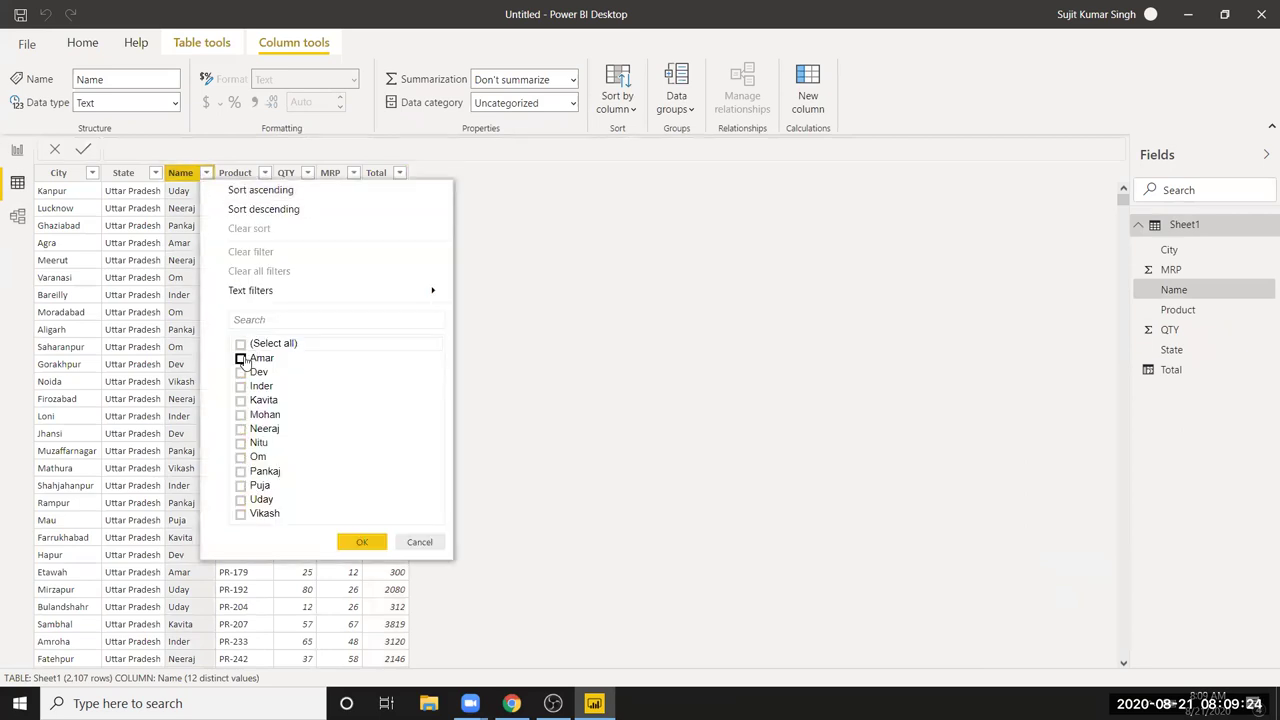
left_click(240, 358)
left_click(241, 500)
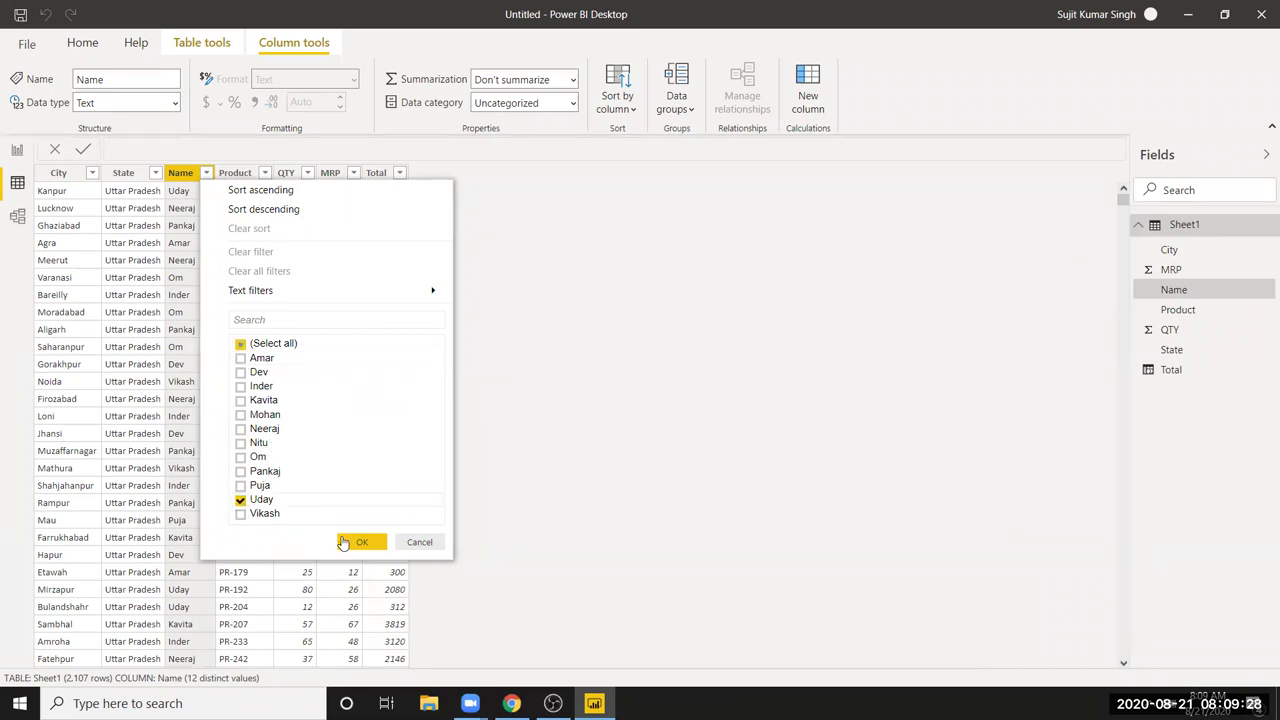
left_click(362, 542)
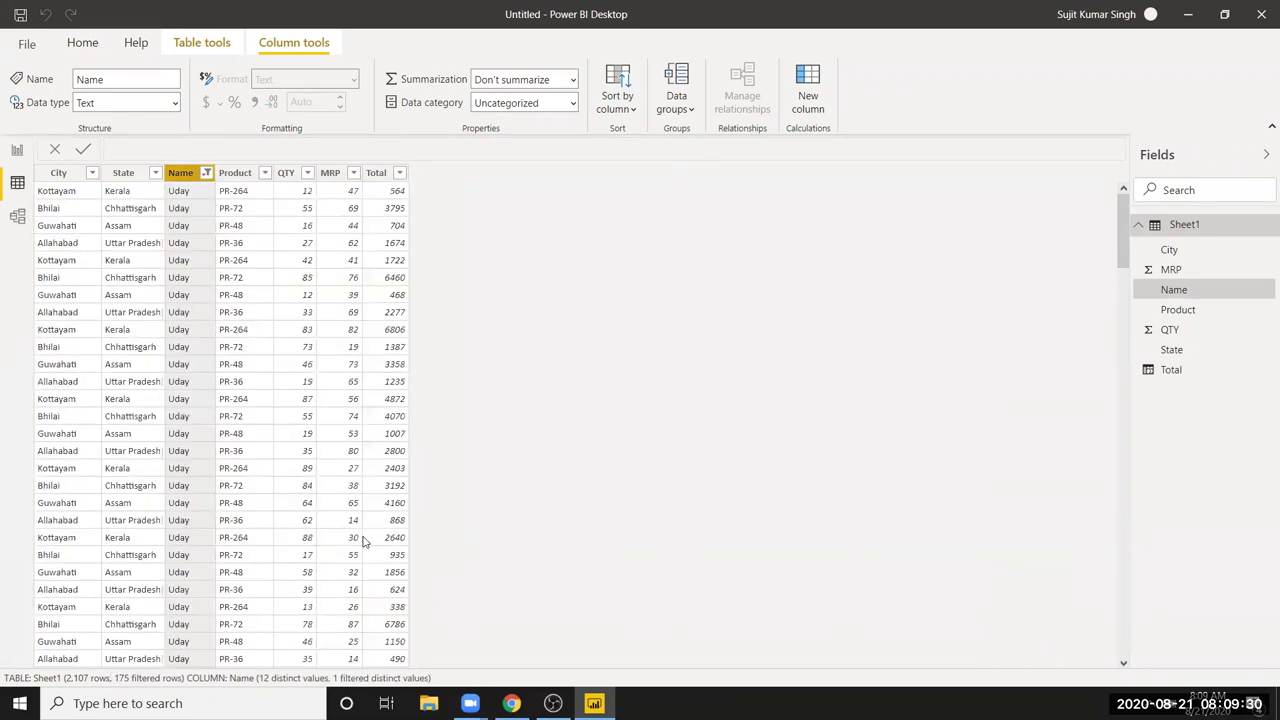
Back in Report view, look through the recent sources list and the matrix drill options
left_click(17, 152)
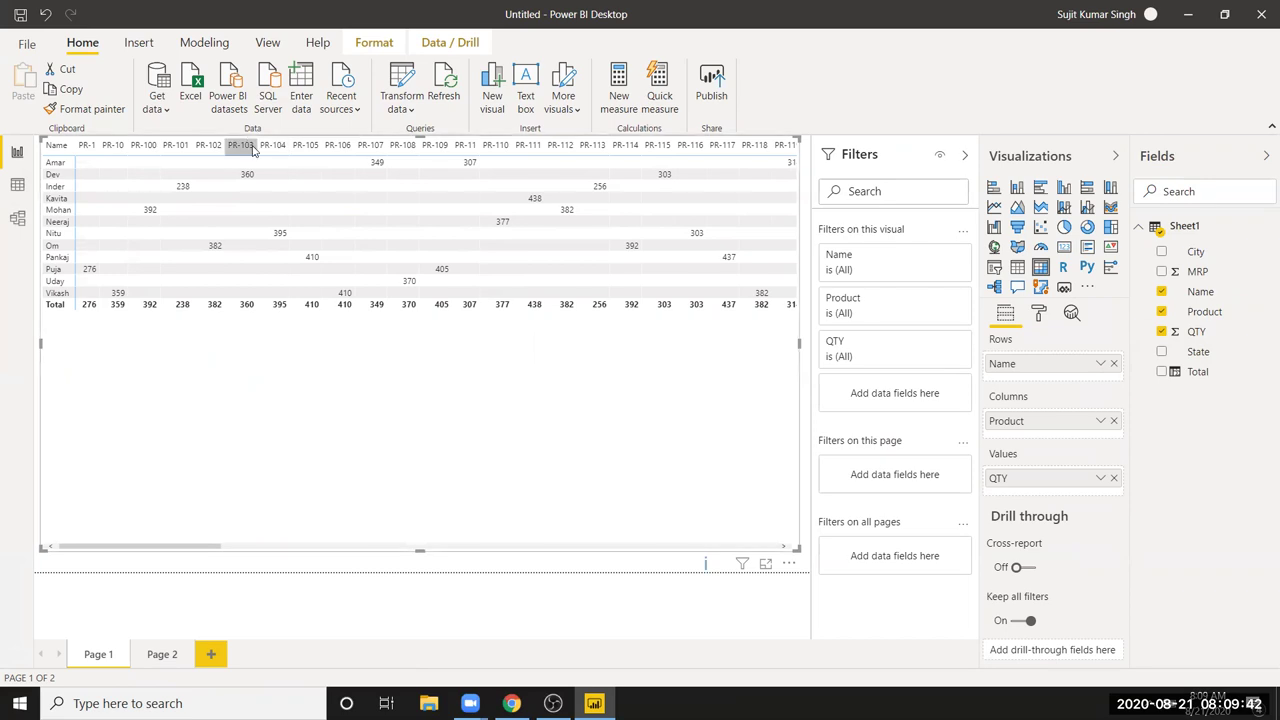
left_click(350, 118)
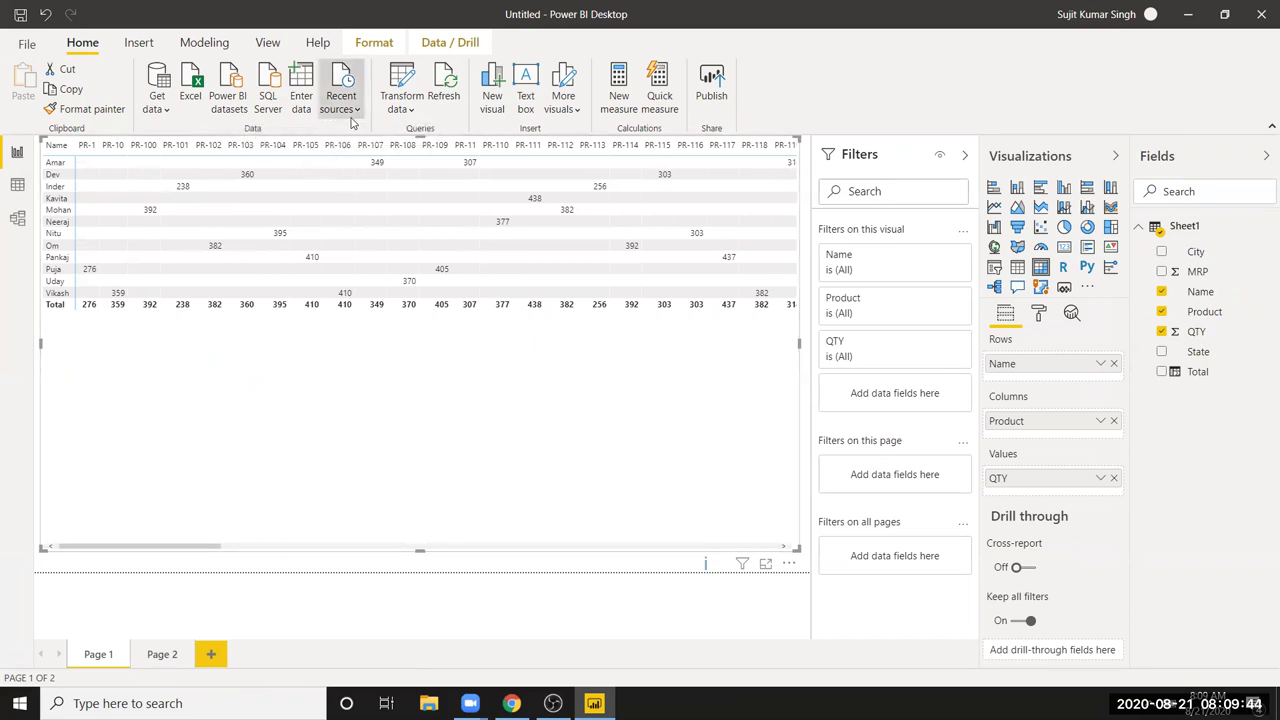
left_click(199, 362)
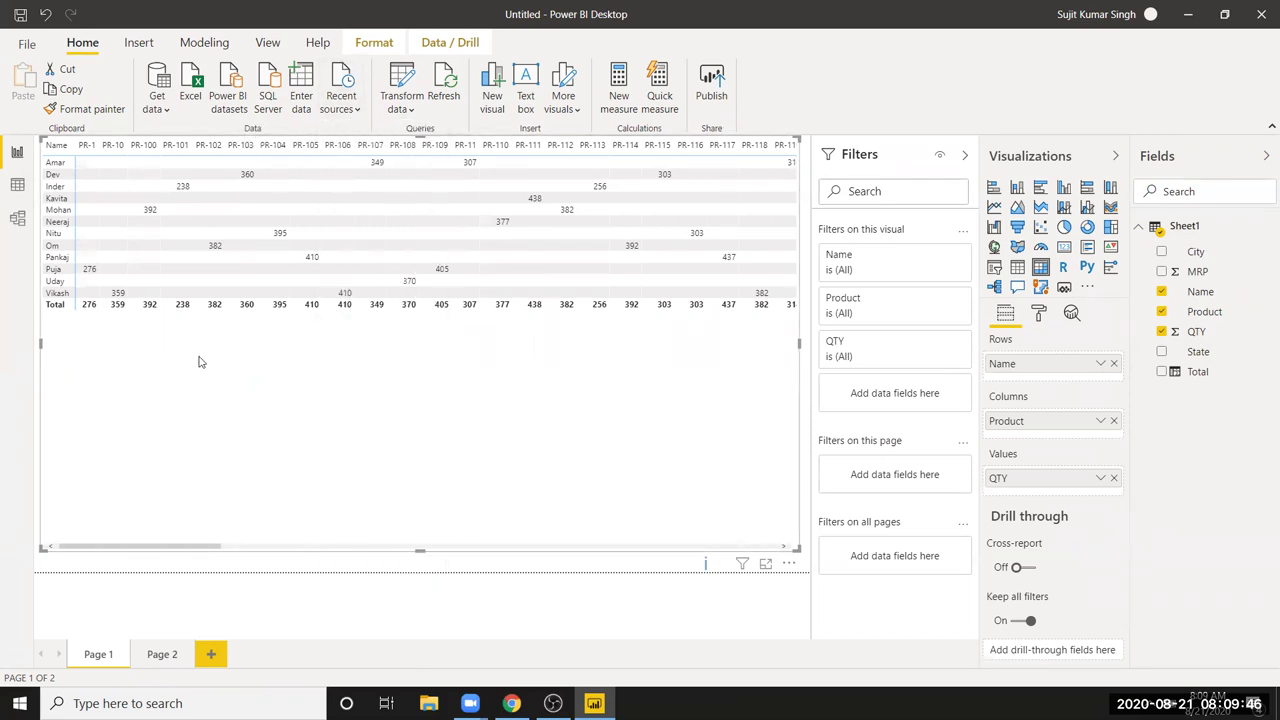
left_click(438, 44)
left_click(84, 45)
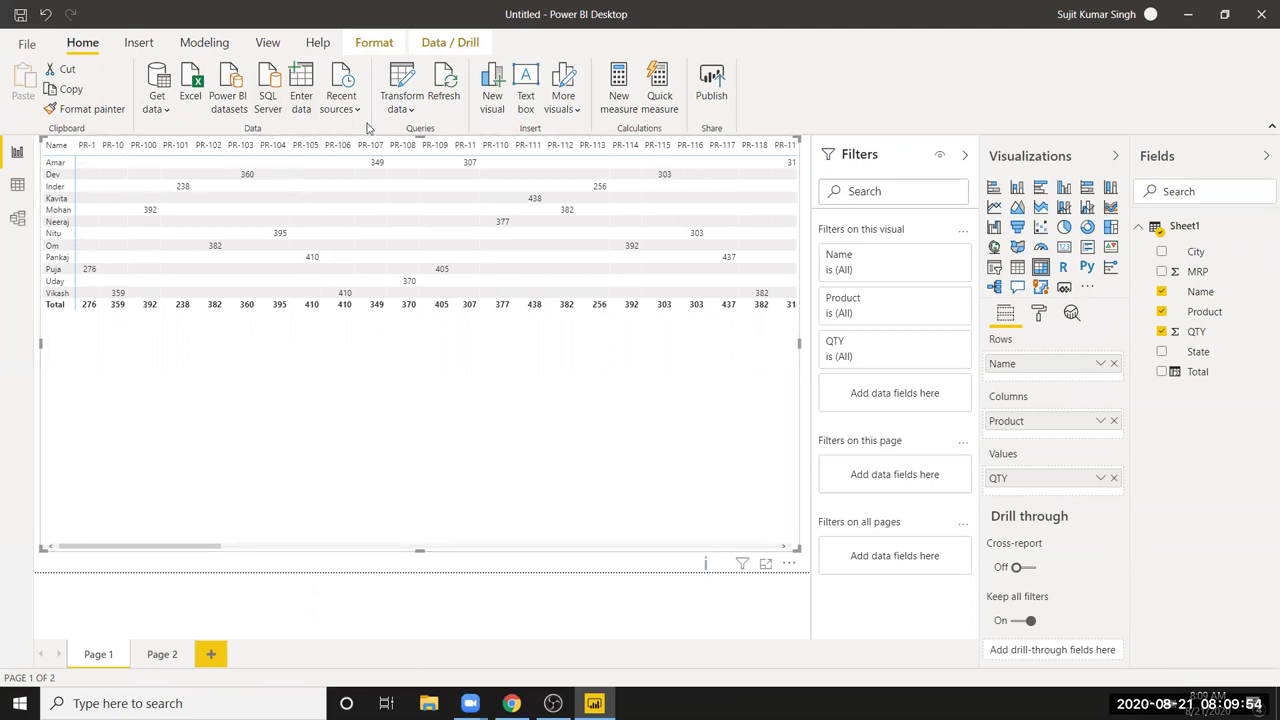
left_click(18, 186)
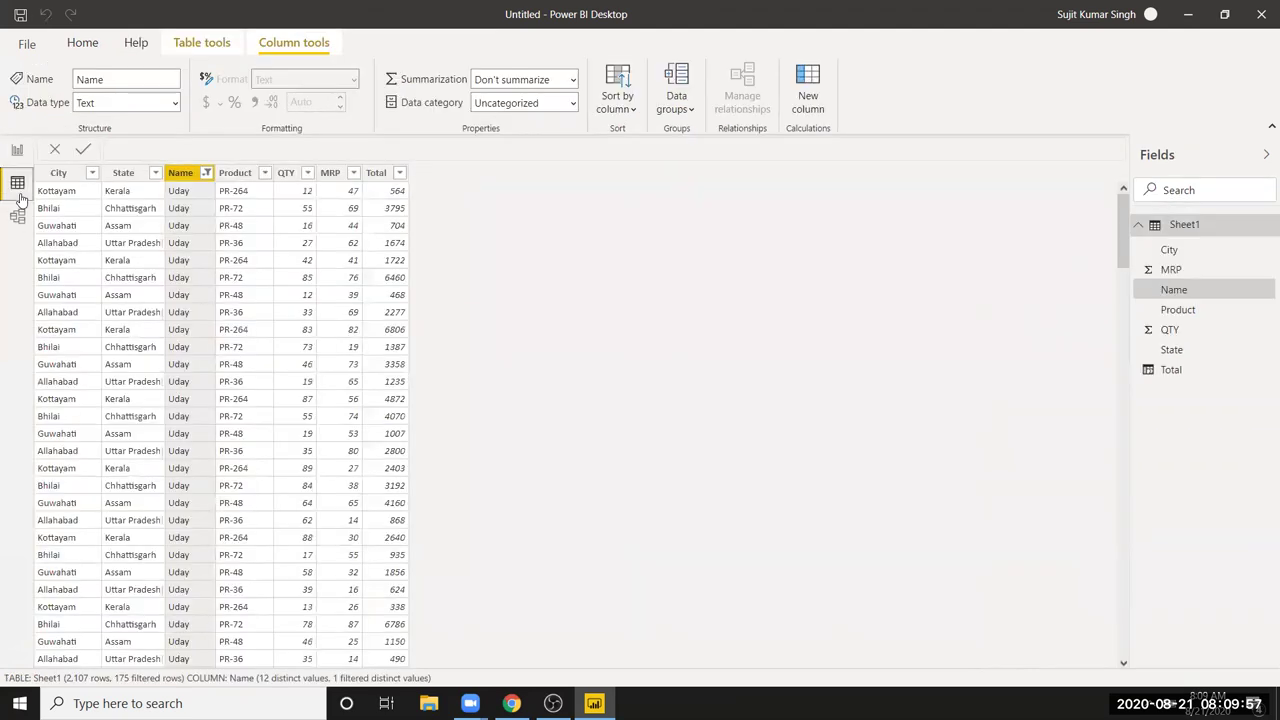
Close the Power Query Editor and then Power BI Desktop, bringing up the save prompt
left_click(86, 48)
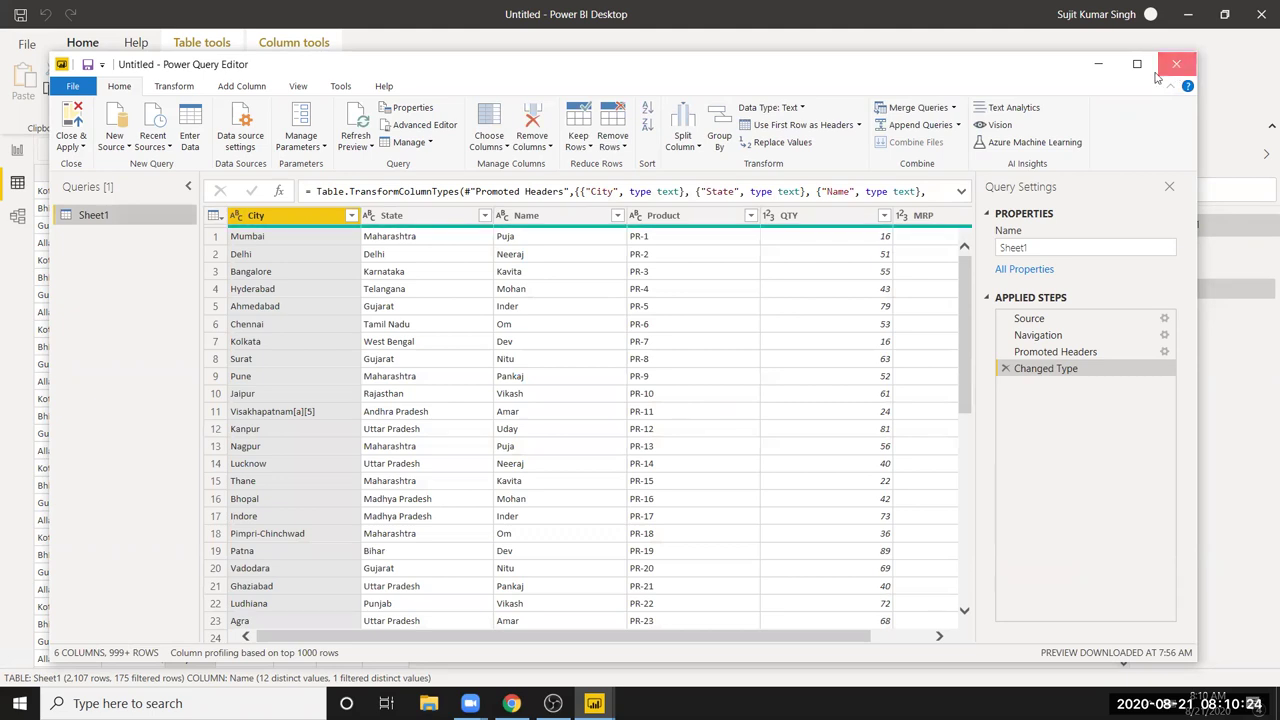
left_click(1177, 65)
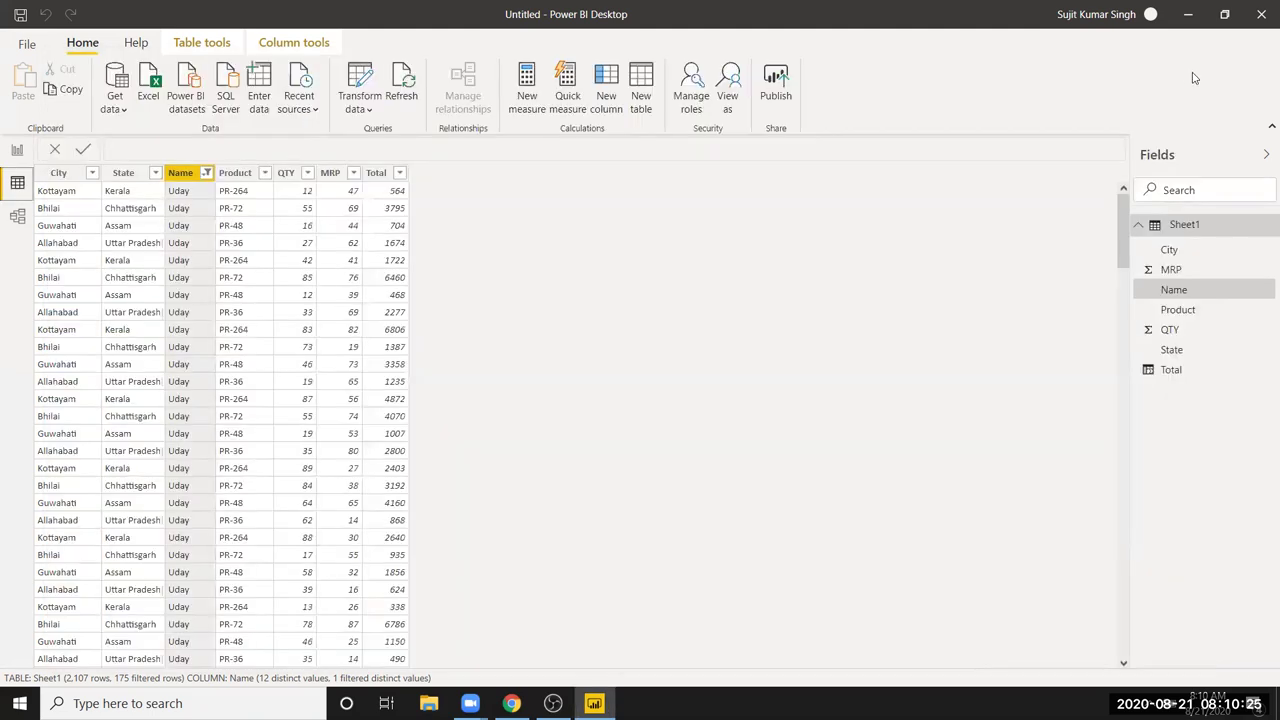
left_click(1261, 17)
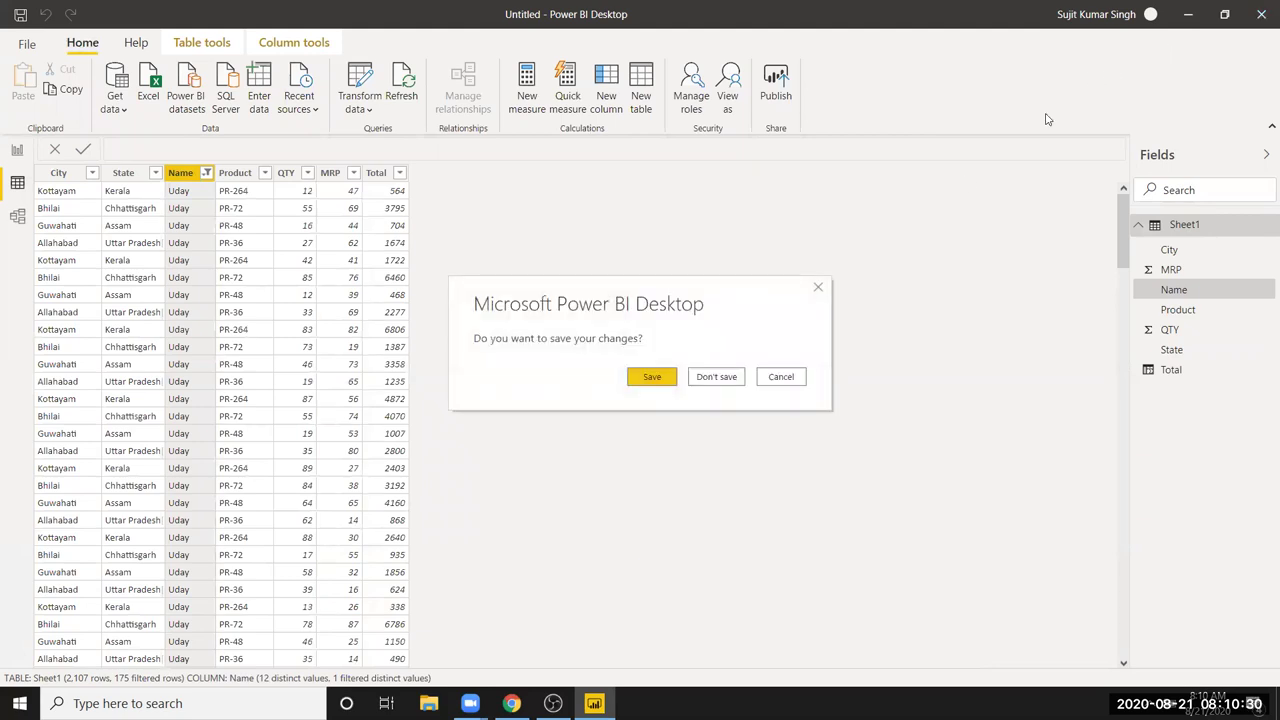
Discard the unsaved report changes so Power BI Desktop closes, revealing the IPT Excel School wallpaper
left_click(716, 382)
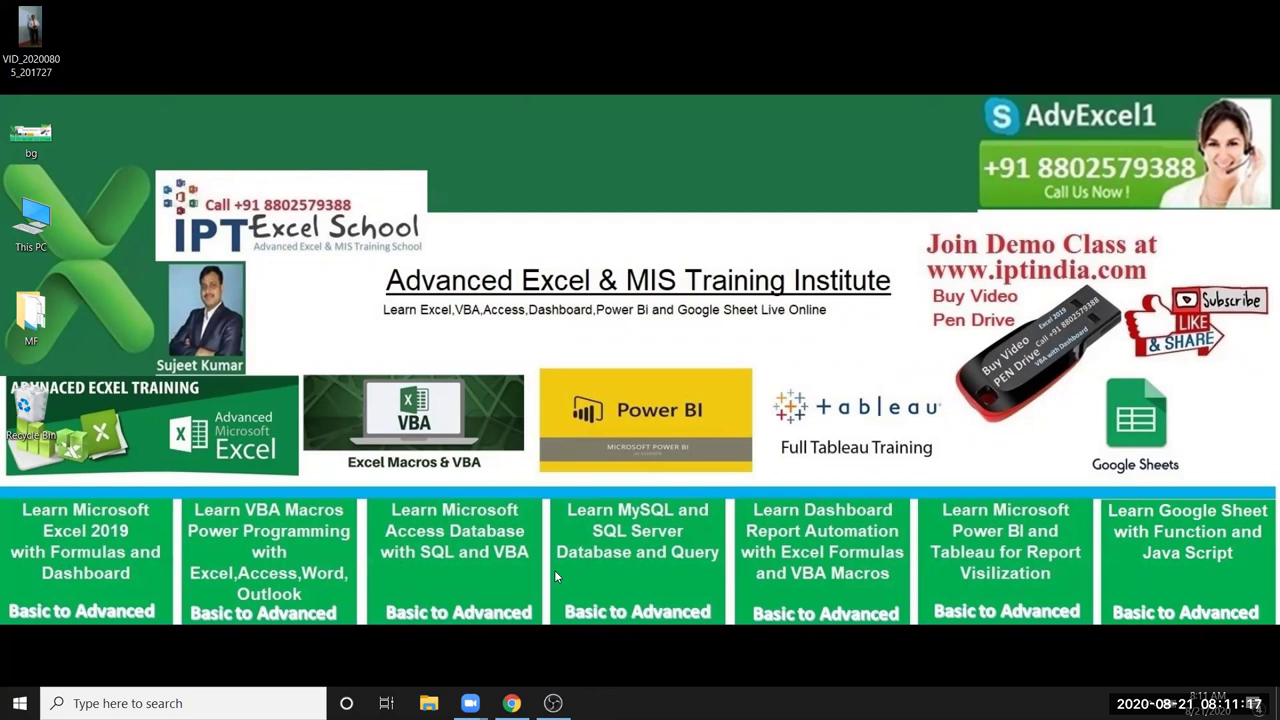
left_click(561, 35)
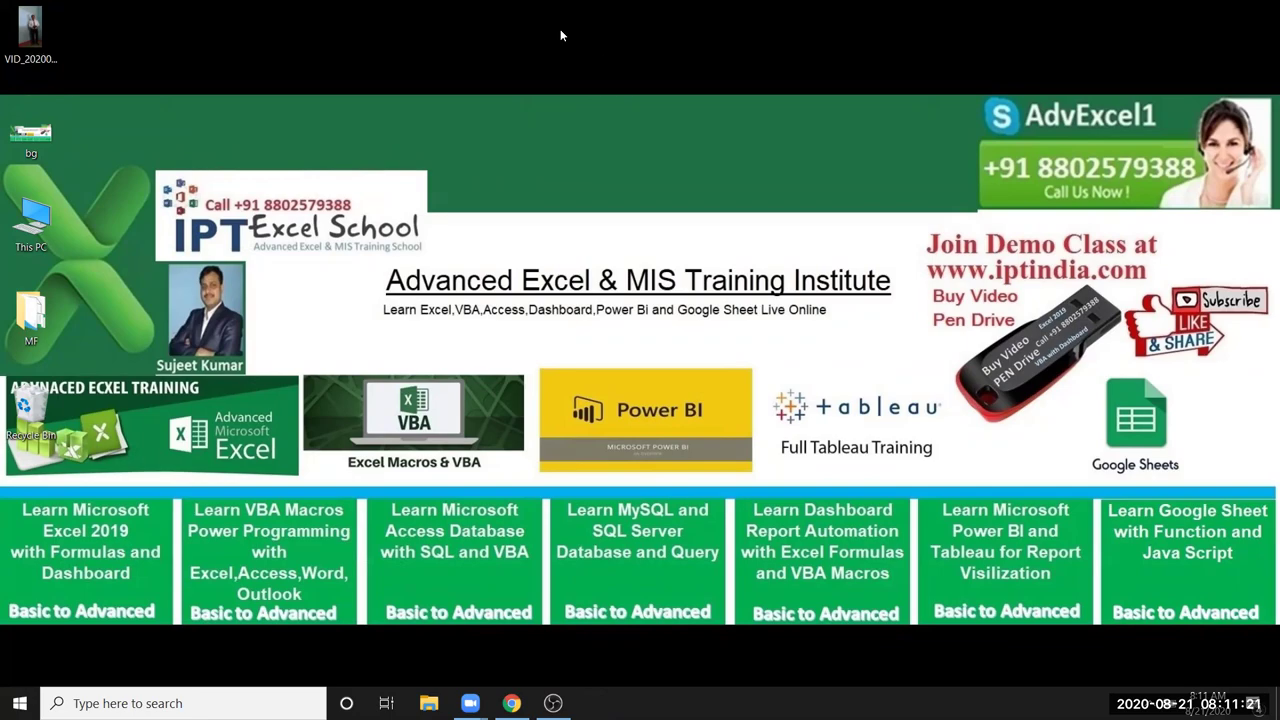